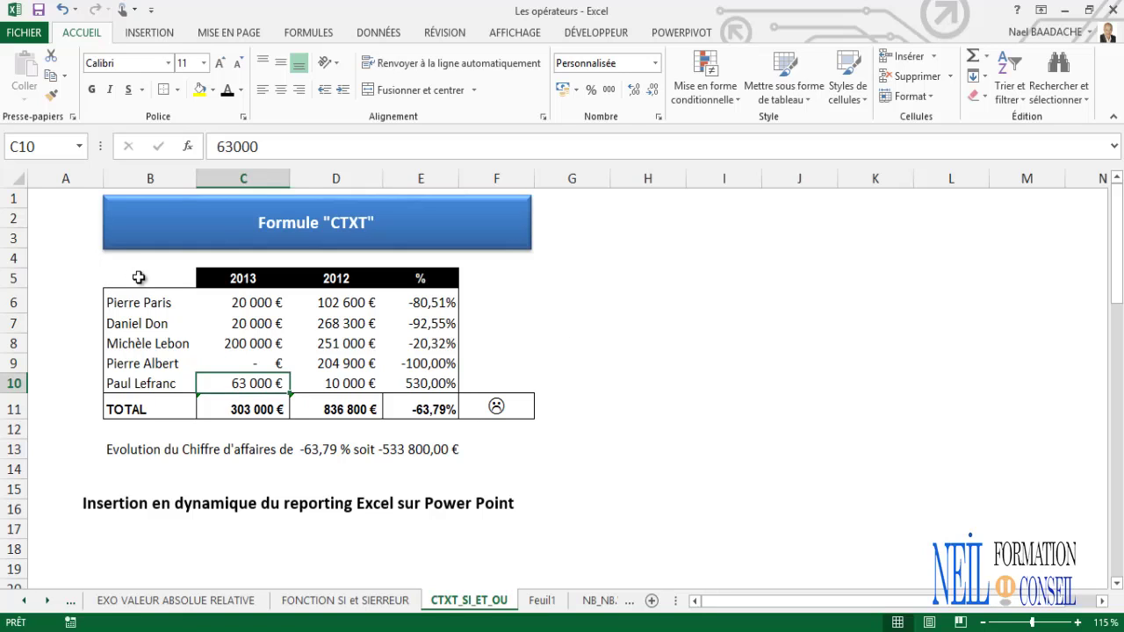
Review the table's growth formulas, the SOMME total in C11 and the SI smiley formula in F11
{"action": "mouse_move", "coordinate": [136, 278]}
{"action": "left_mouse_down"}
{"action": "mouse_move", "coordinate": [361, 278]}
{"action": "mouse_move", "coordinate": [436, 380]}
{"action": "left_mouse_up"}
{"action": "left_click", "coordinate": [406, 325]}
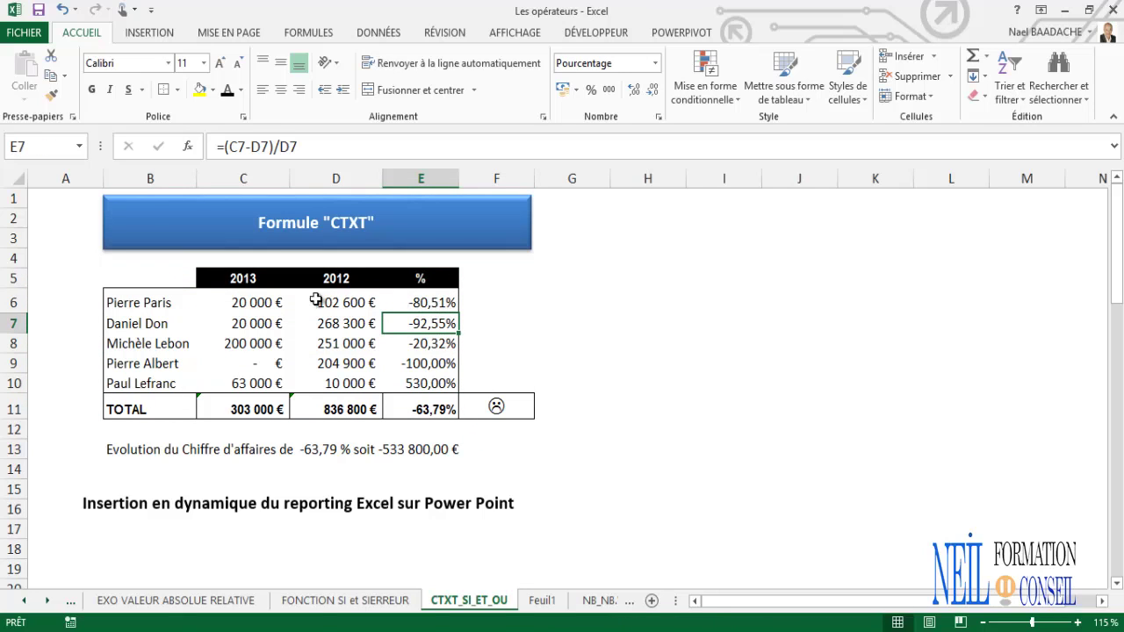
{"action": "left_click", "coordinate": [275, 302]}
{"action": "left_click", "coordinate": [355, 303]}
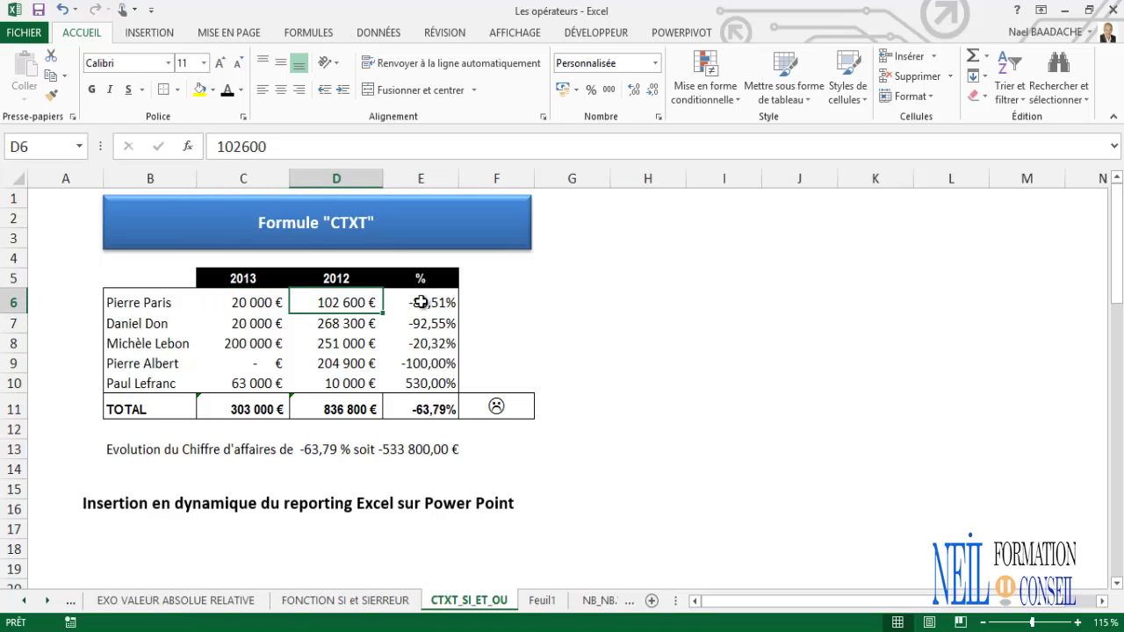
{"action": "left_click", "coordinate": [423, 302]}
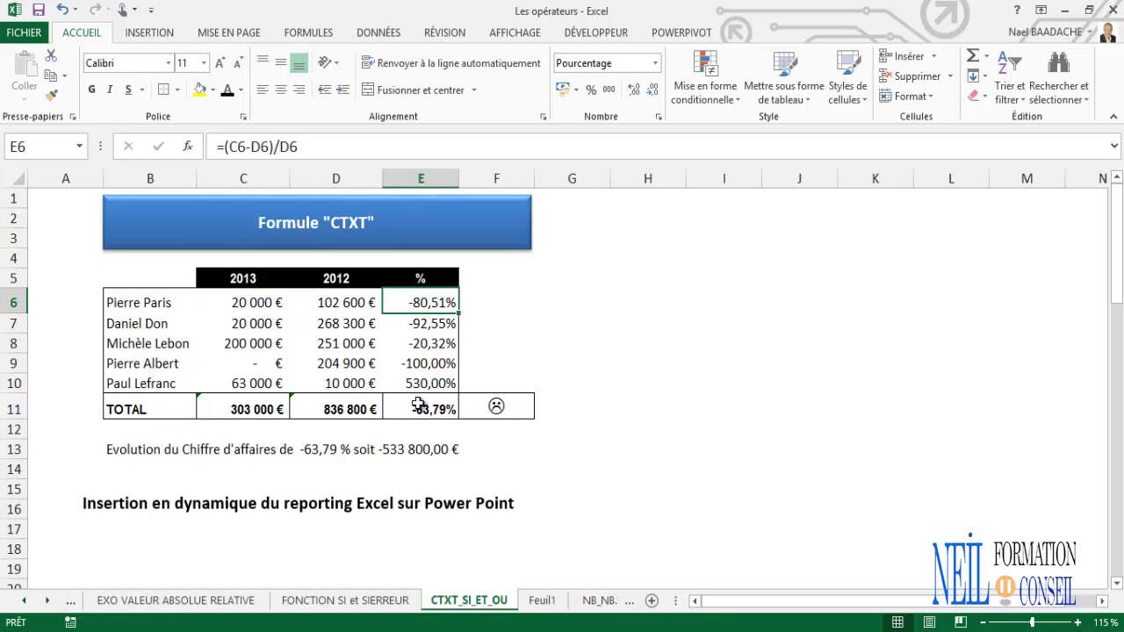
{"action": "left_click", "coordinate": [246, 409]}
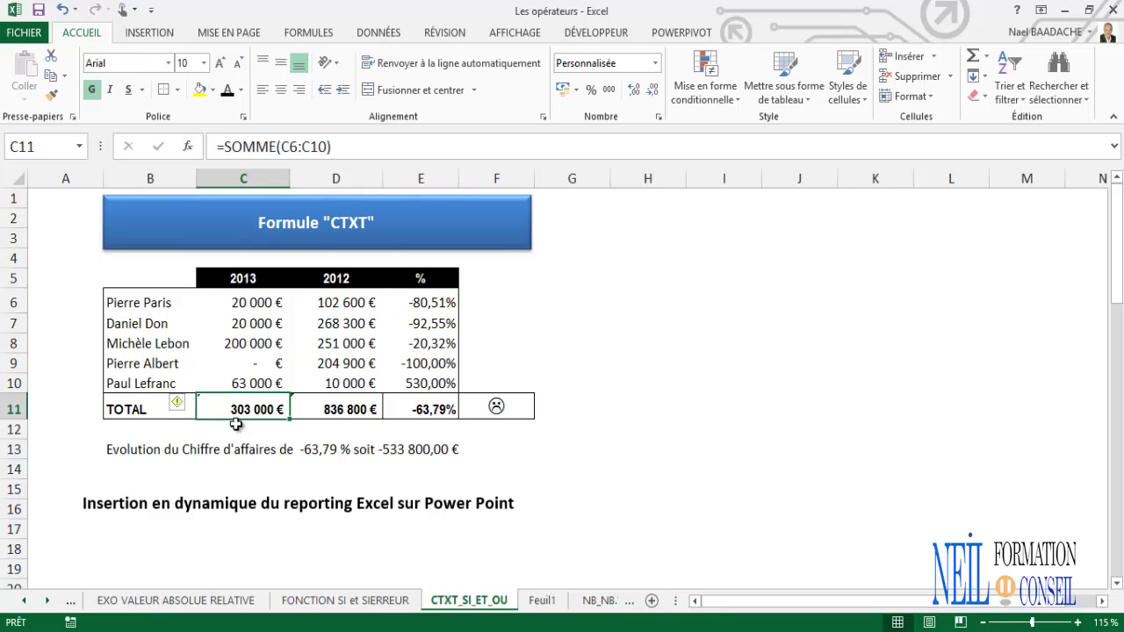
{"action": "left_click", "coordinate": [422, 410]}
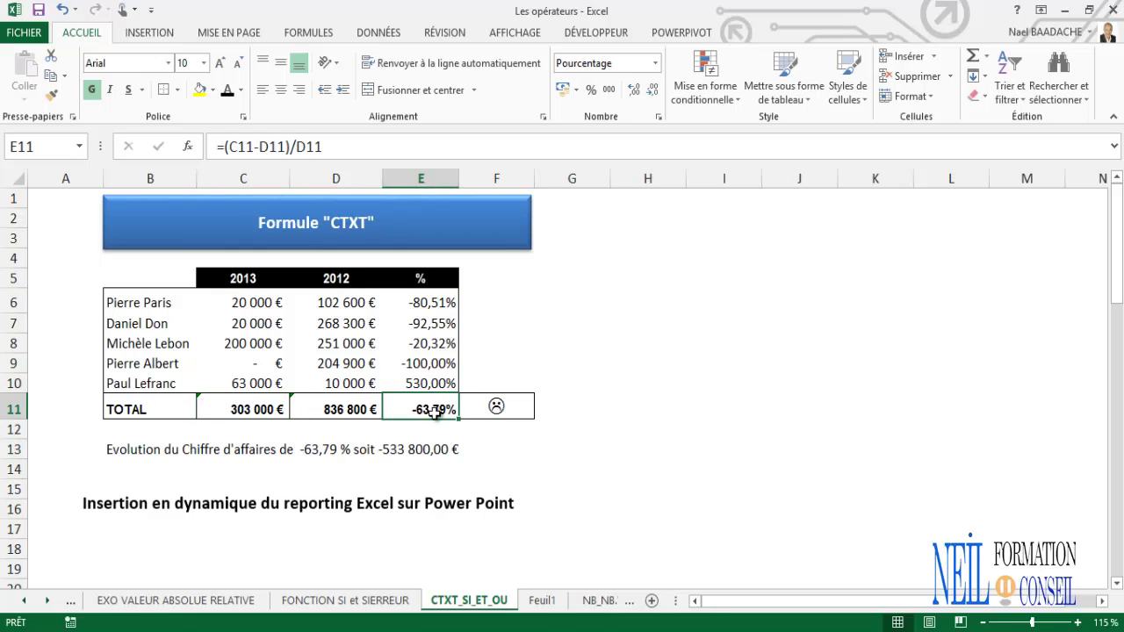
{"action": "left_click", "coordinate": [505, 406]}
{"action": "left_click", "coordinate": [731, 413]}
{"action": "left_click", "coordinate": [430, 412]}
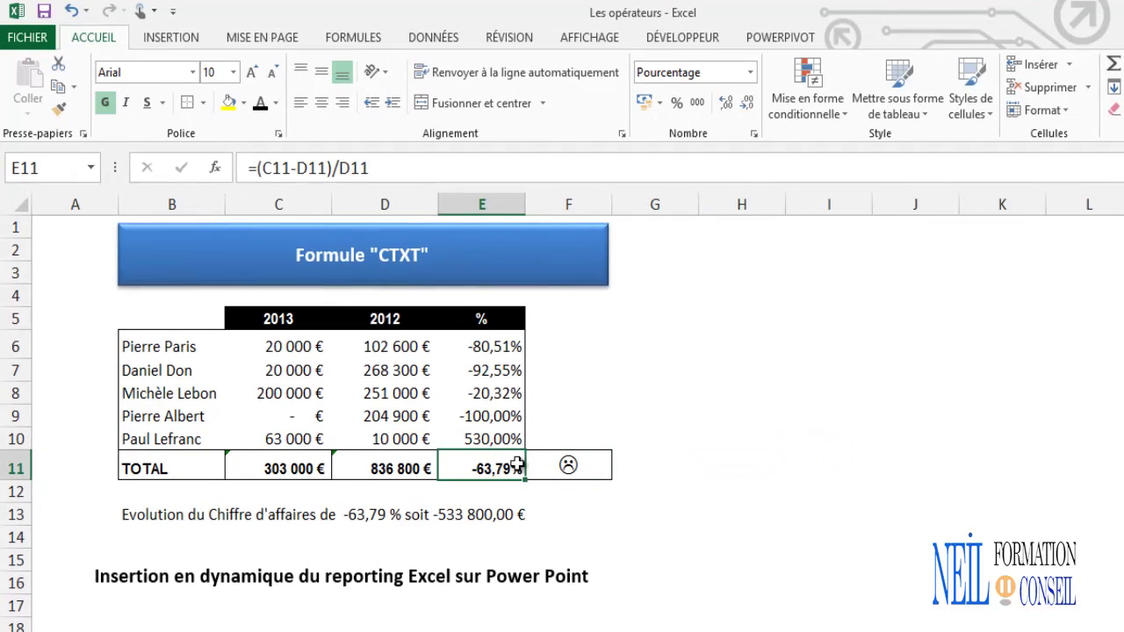
{"action": "left_click", "coordinate": [570, 464]}
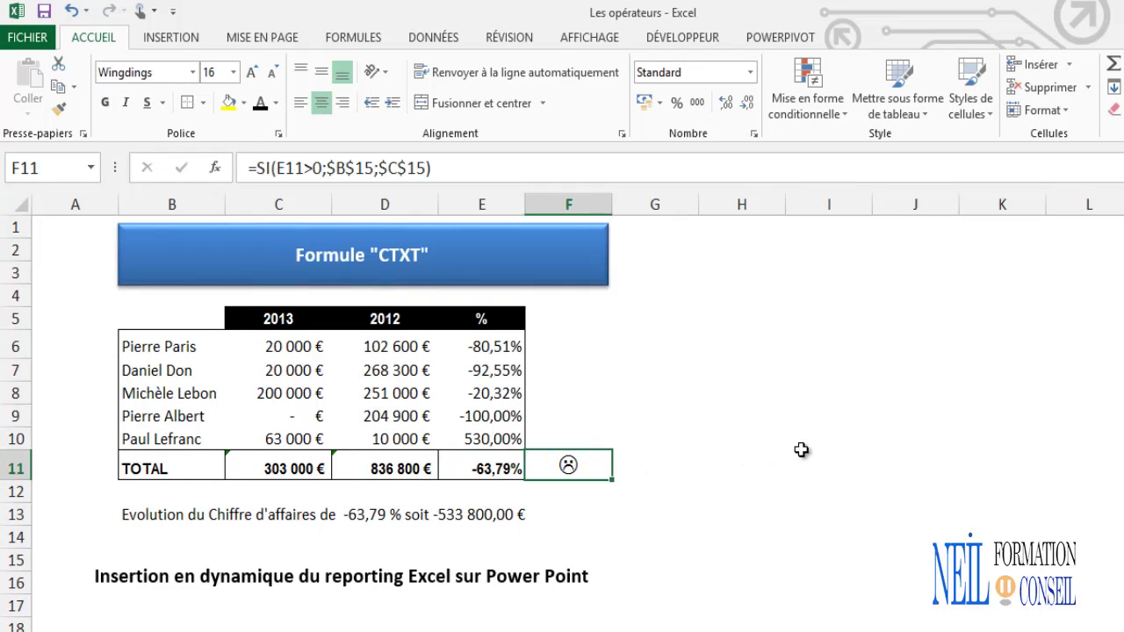
{"action": "left_click", "coordinate": [800, 446]}
Enter 572 000 € as the 2013 value in C9 and check the 4,57% growth and smiley
{"action": "left_click", "coordinate": [282, 419]}
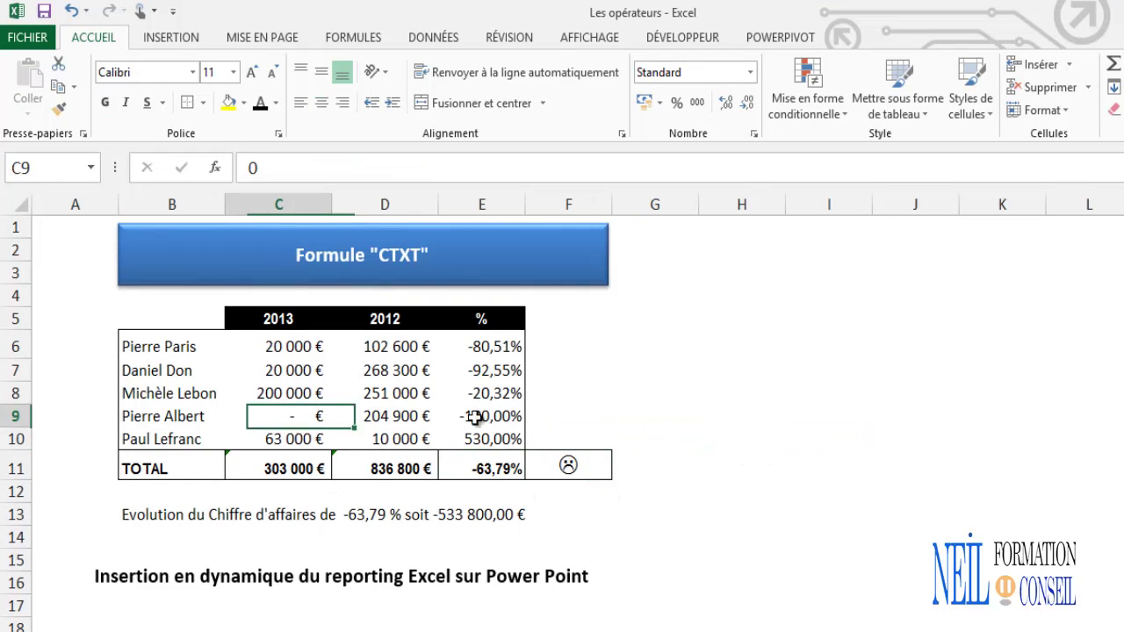
{"action": "type", "text": "5720000"}
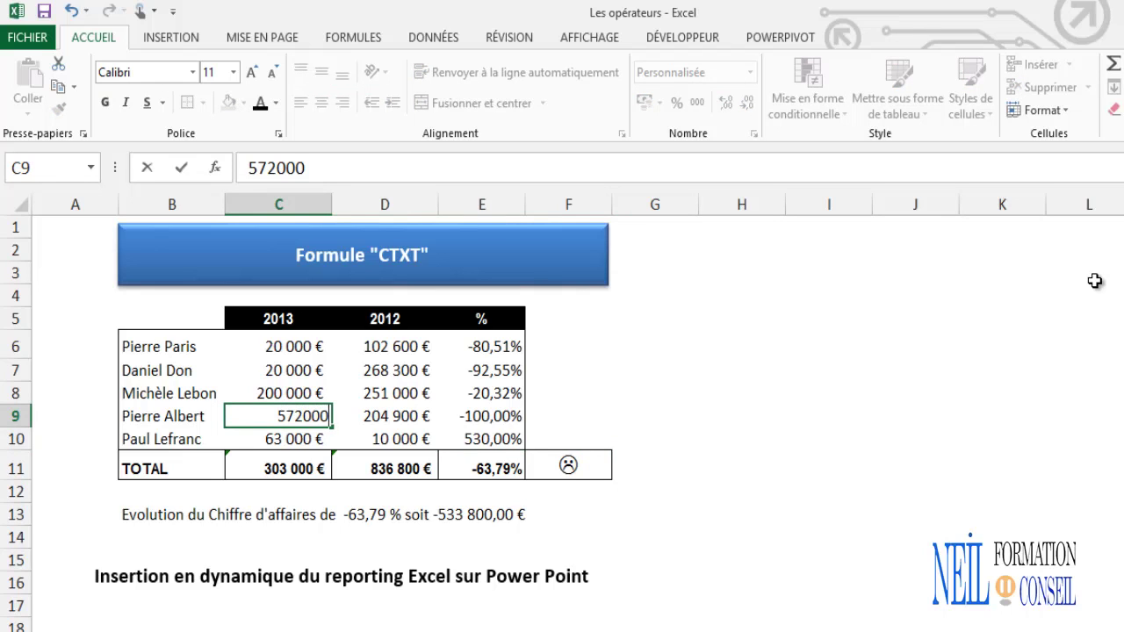
{"action": "key", "text": "Return"}
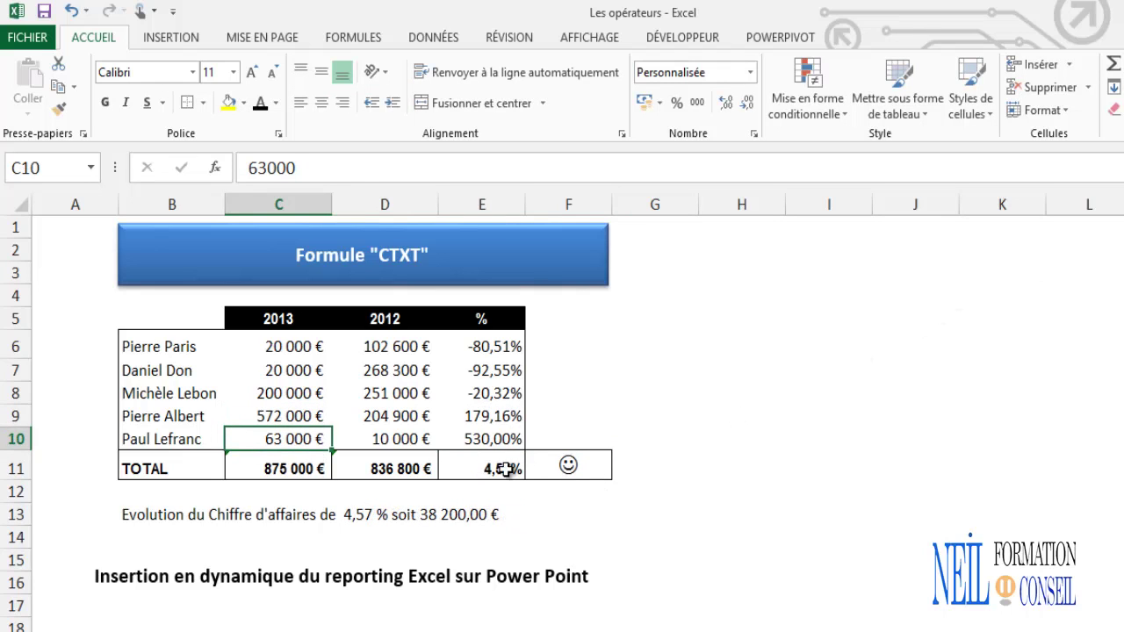
{"action": "left_click", "coordinate": [492, 470]}
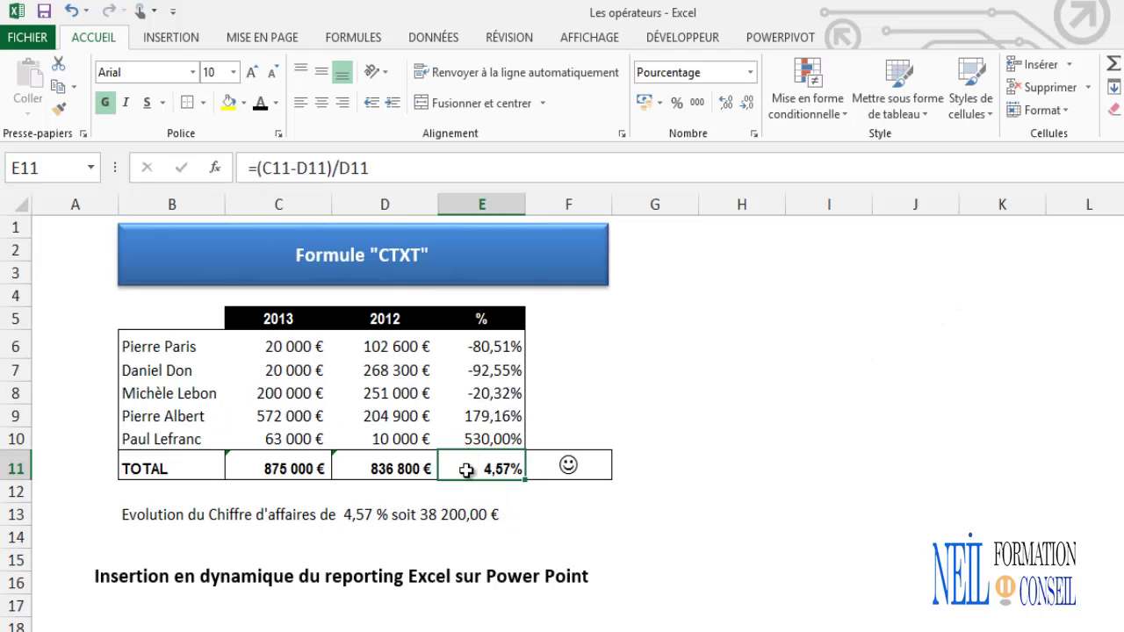
{"action": "left_click", "coordinate": [566, 470]}
{"action": "left_click", "coordinate": [800, 459]}
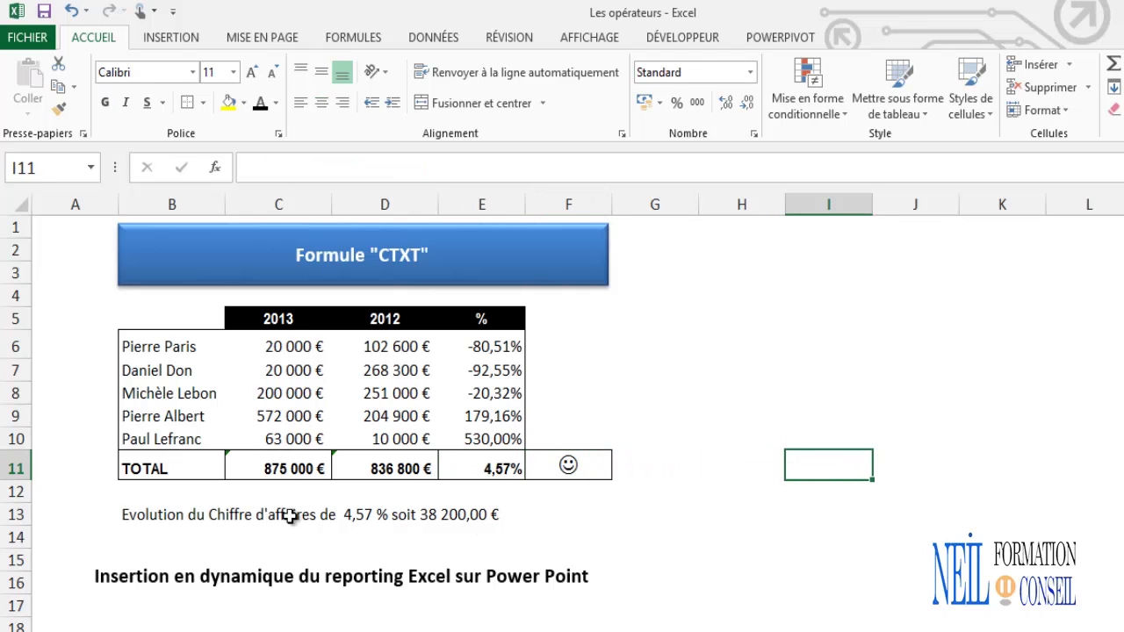
{"action": "left_click", "coordinate": [555, 474]}
{"action": "left_click", "coordinate": [726, 391]}
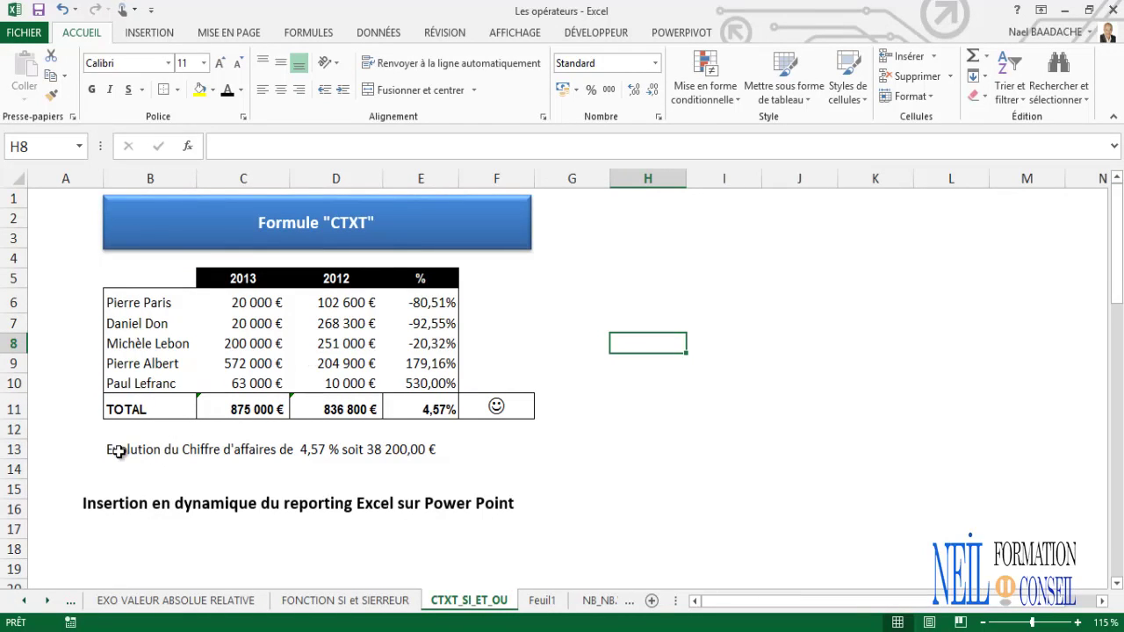
Review the CTXT sentence and total formulas, then reset C9 to 0, dropping growth to -63,79%
{"action": "left_click", "coordinate": [118, 452]}
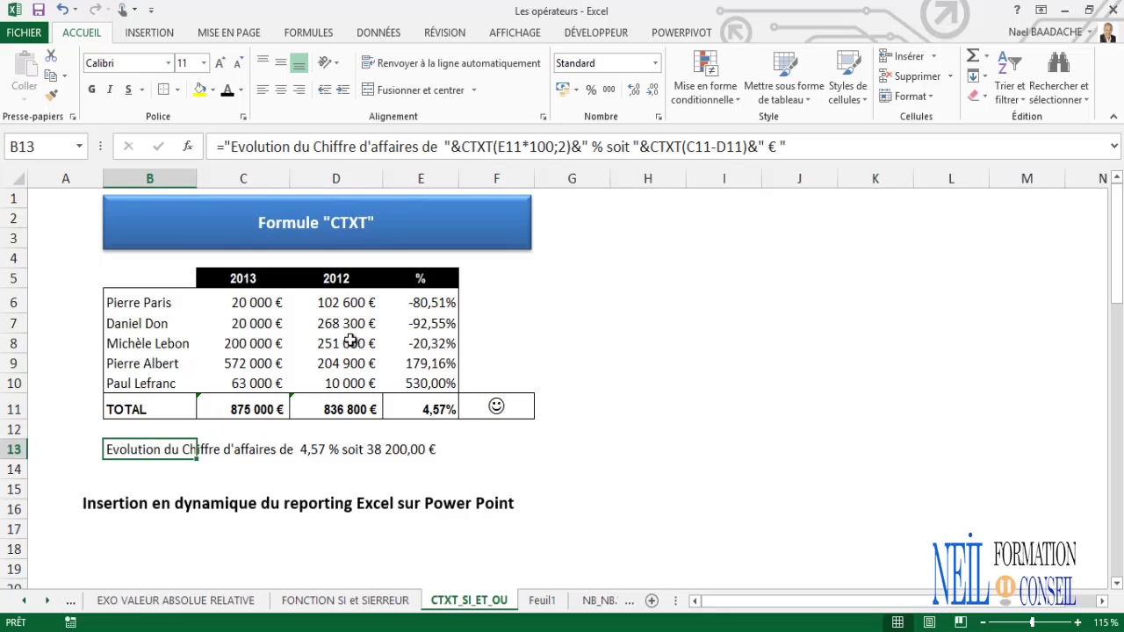
{"action": "left_click", "coordinate": [725, 465]}
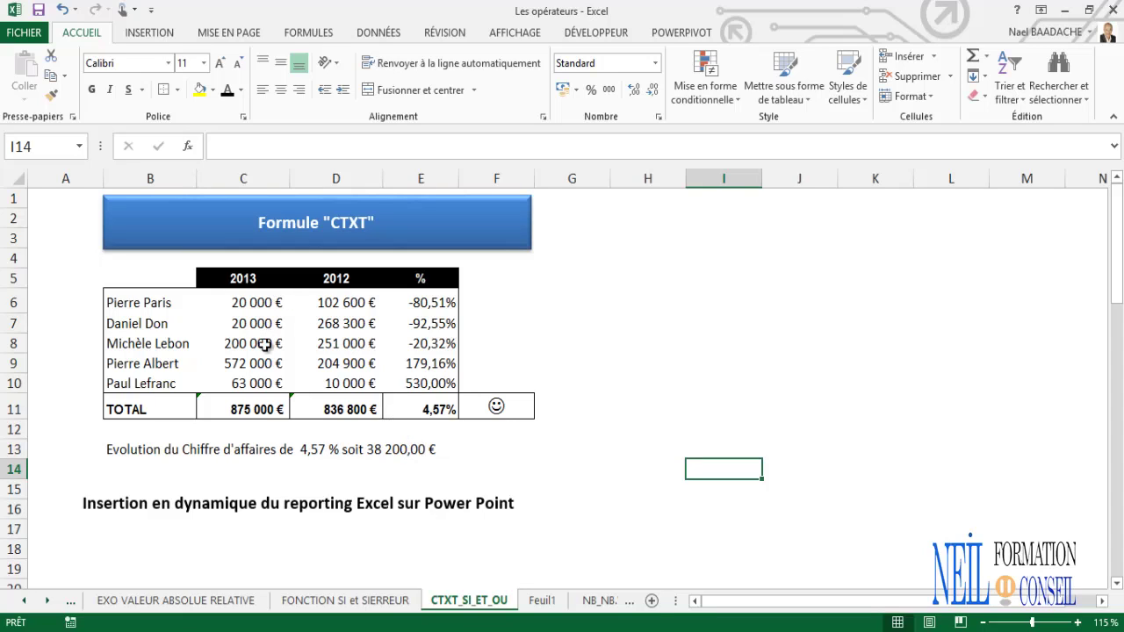
{"action": "left_click", "coordinate": [240, 409]}
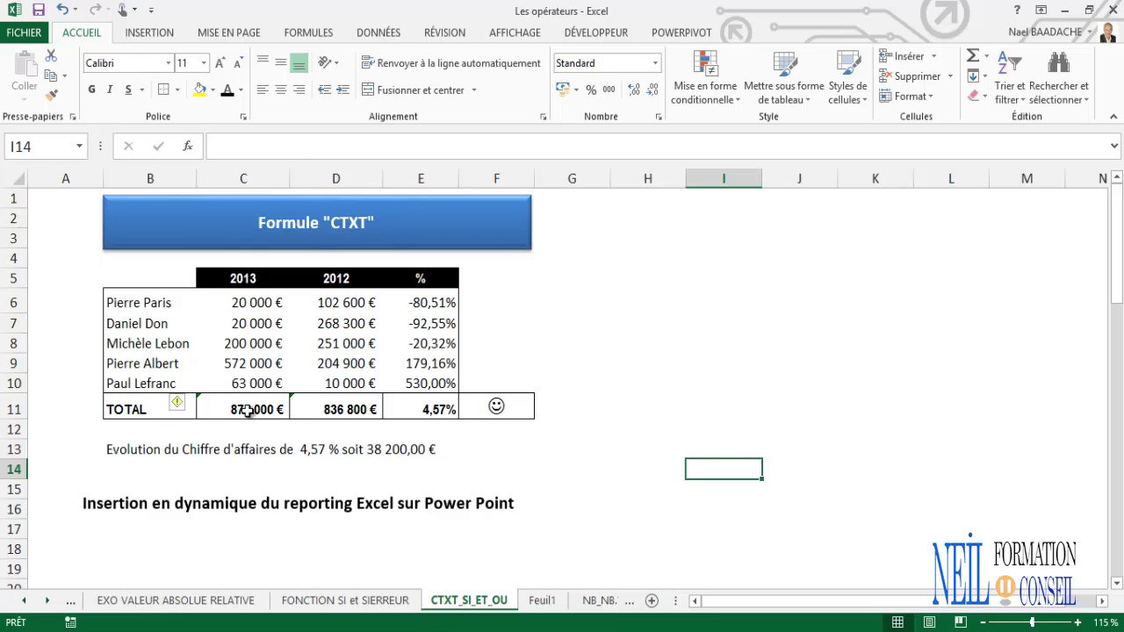
{"action": "left_click", "coordinate": [345, 412]}
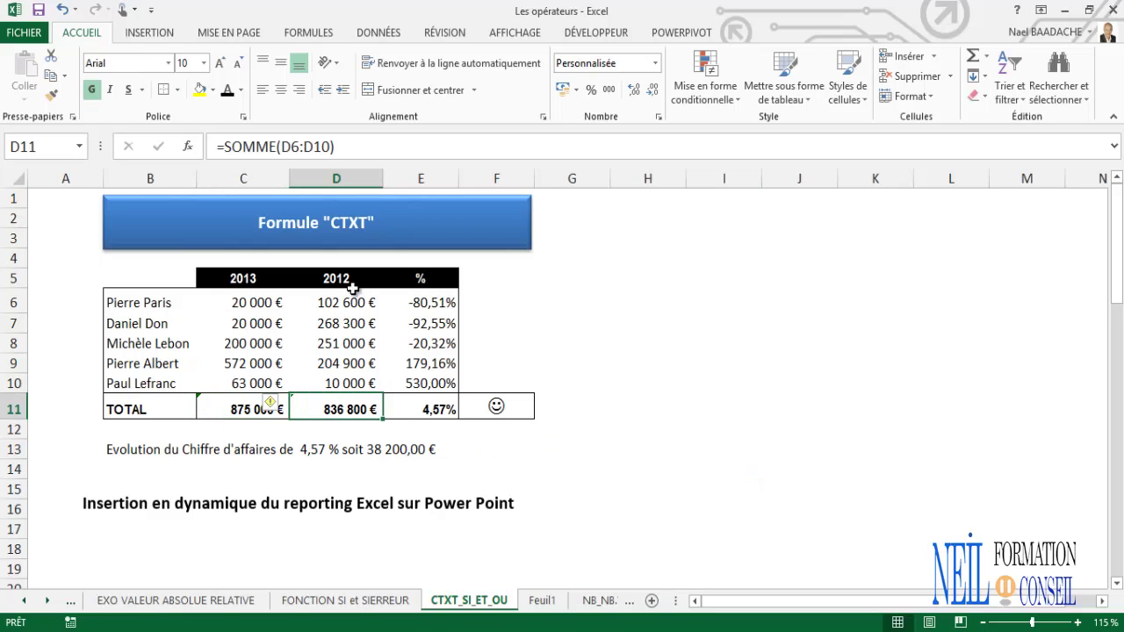
{"action": "left_click", "coordinate": [254, 361]}
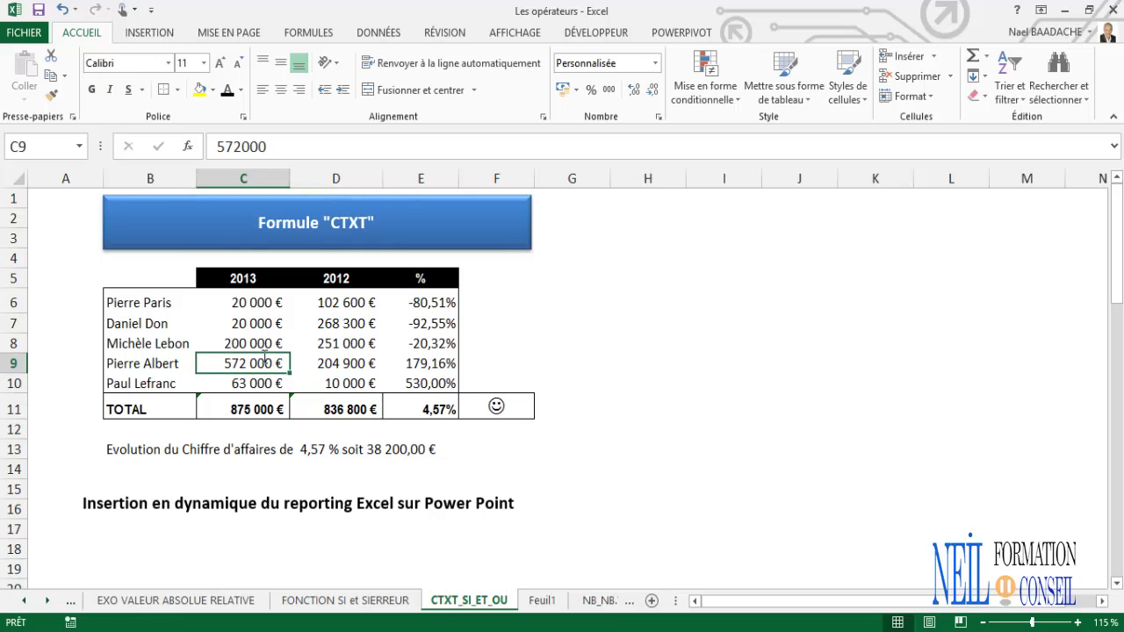
{"action": "type", "text": "0"}
{"action": "key", "text": "Return"}
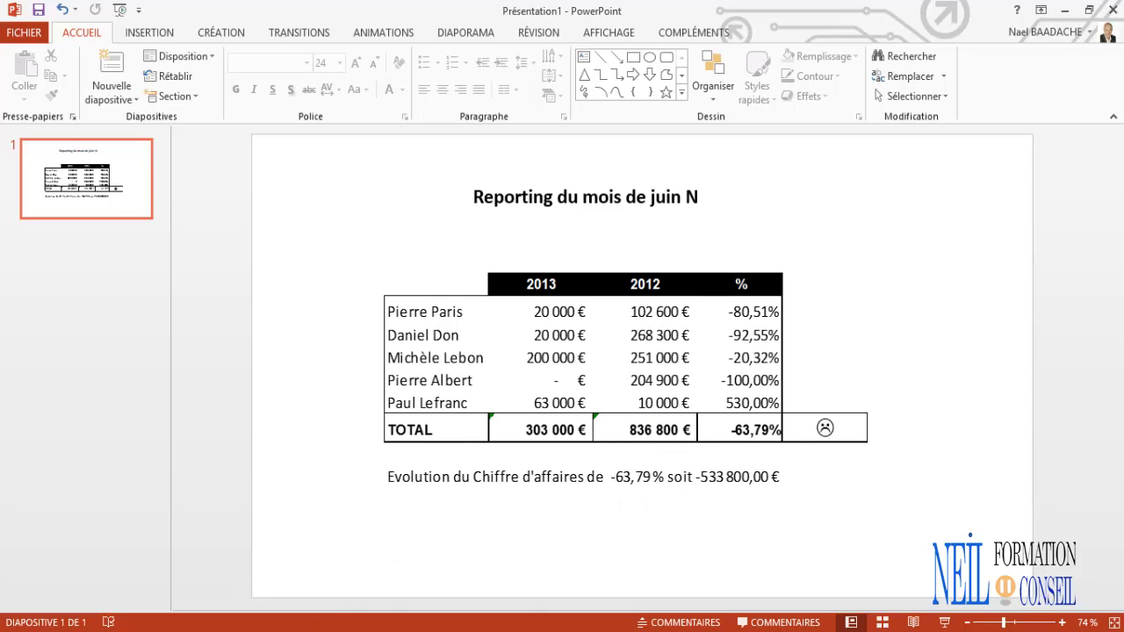
In Excel, re-enter 572 000 in C9 so the linked slide shows 4,57% and a smiley
{"action": "key", "text": "alt+Tab"}
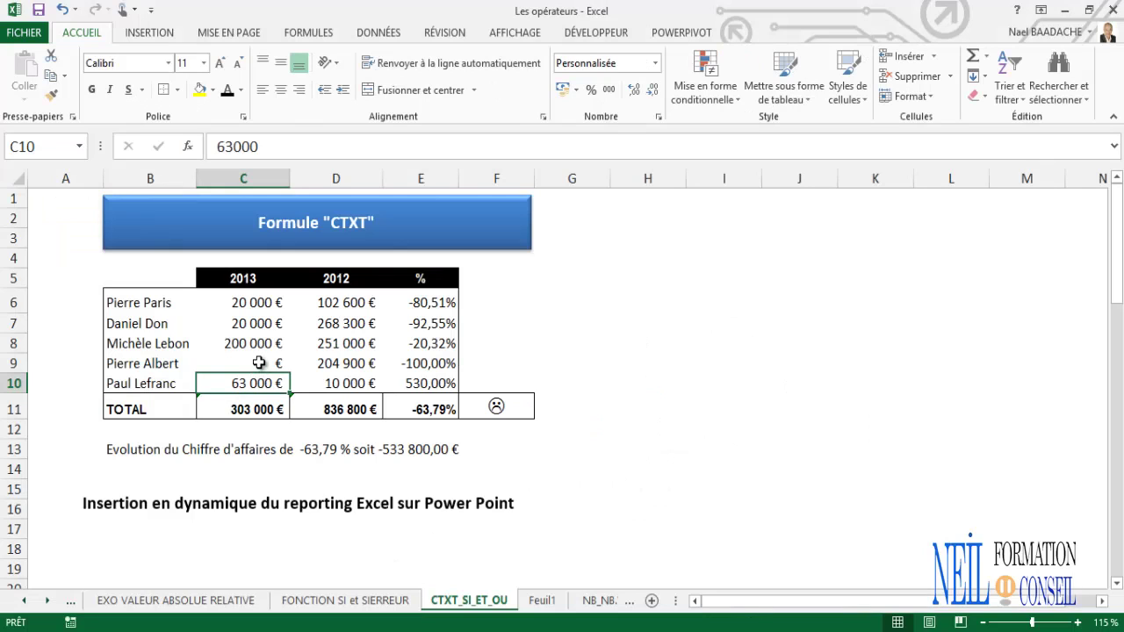
{"action": "left_click", "coordinate": [259, 363]}
{"action": "type", "text": "572 000"}
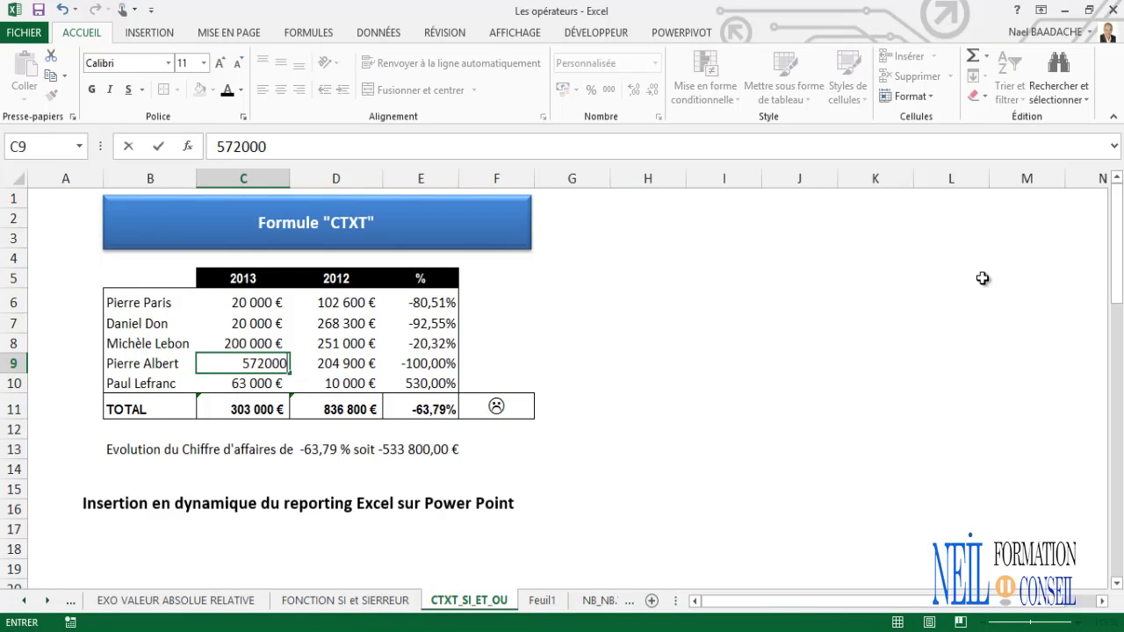
{"action": "key", "text": "Return"}
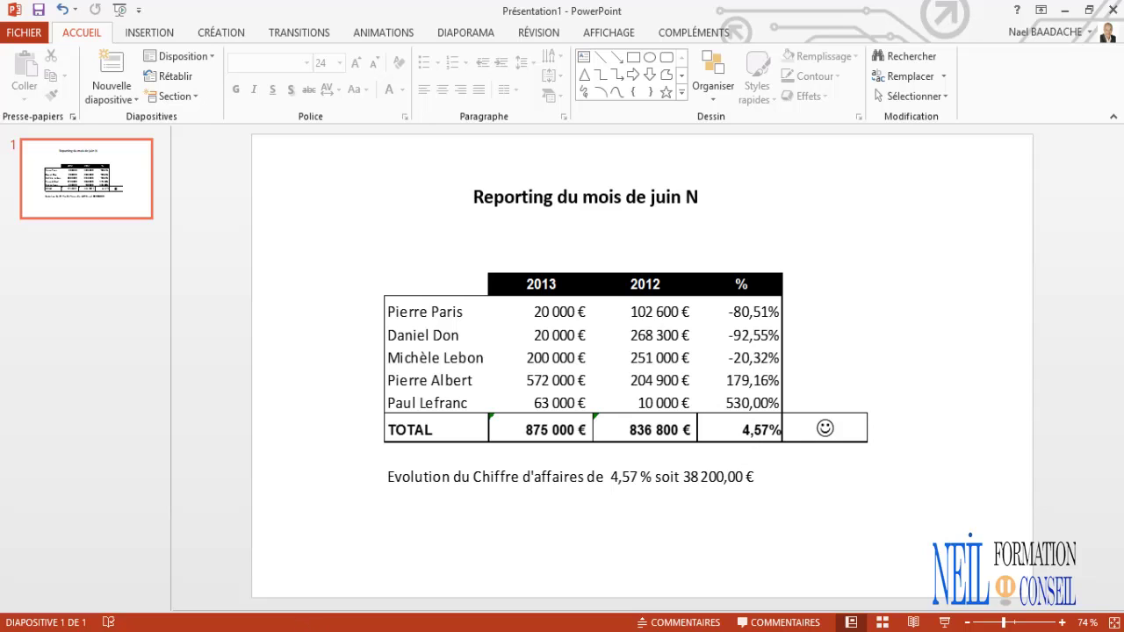
{"action": "key", "text": "alt+Tab"}
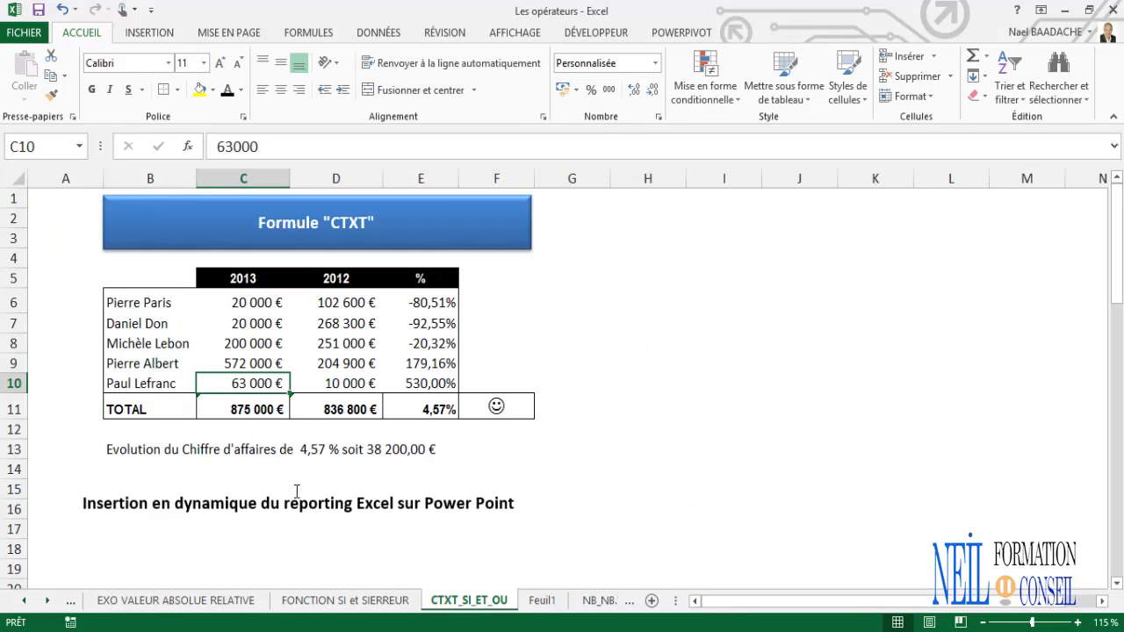
{"action": "left_click", "coordinate": [239, 325]}
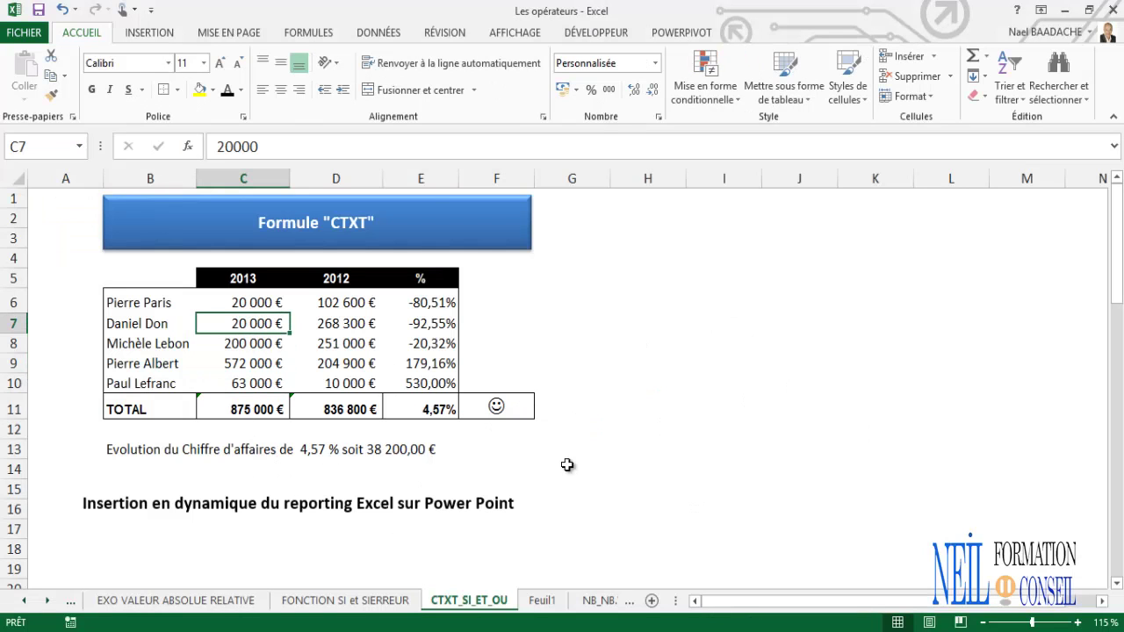
On Feuil1, format the empty % column cells E4:E9 as percentages
{"action": "left_click", "coordinate": [542, 600]}
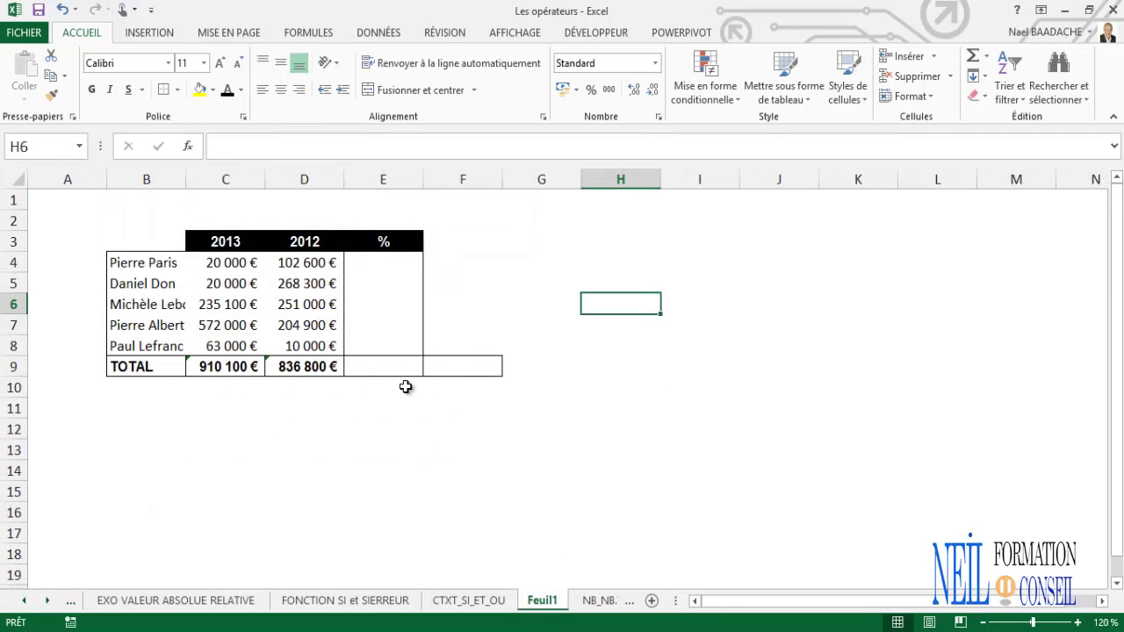
{"action": "left_click", "coordinate": [319, 427]}
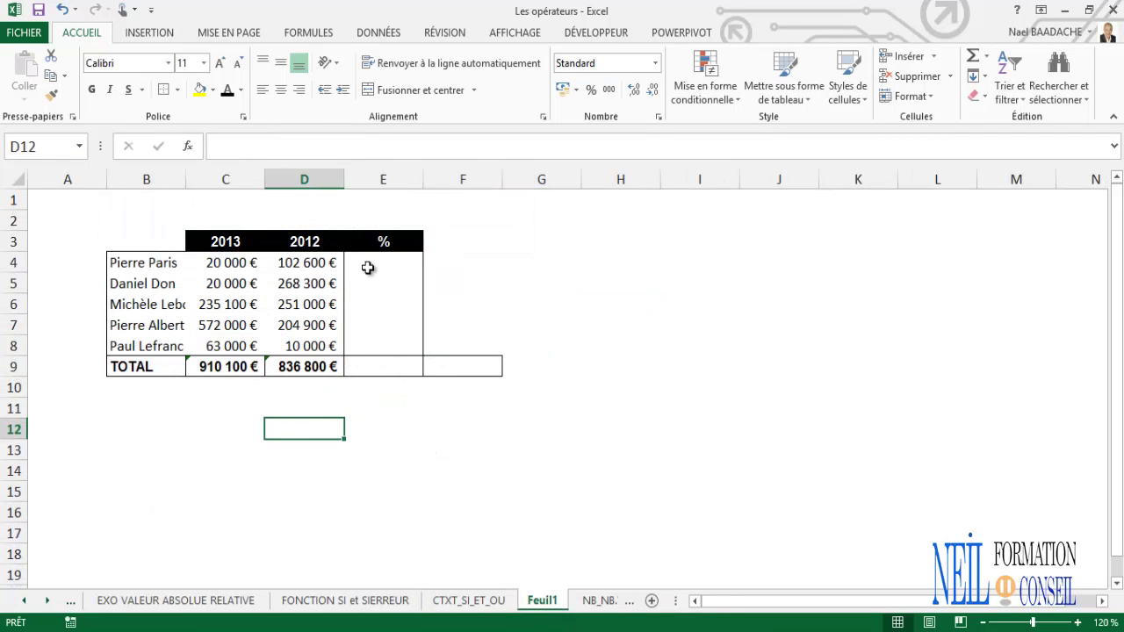
{"action": "left_click", "coordinate": [233, 369]}
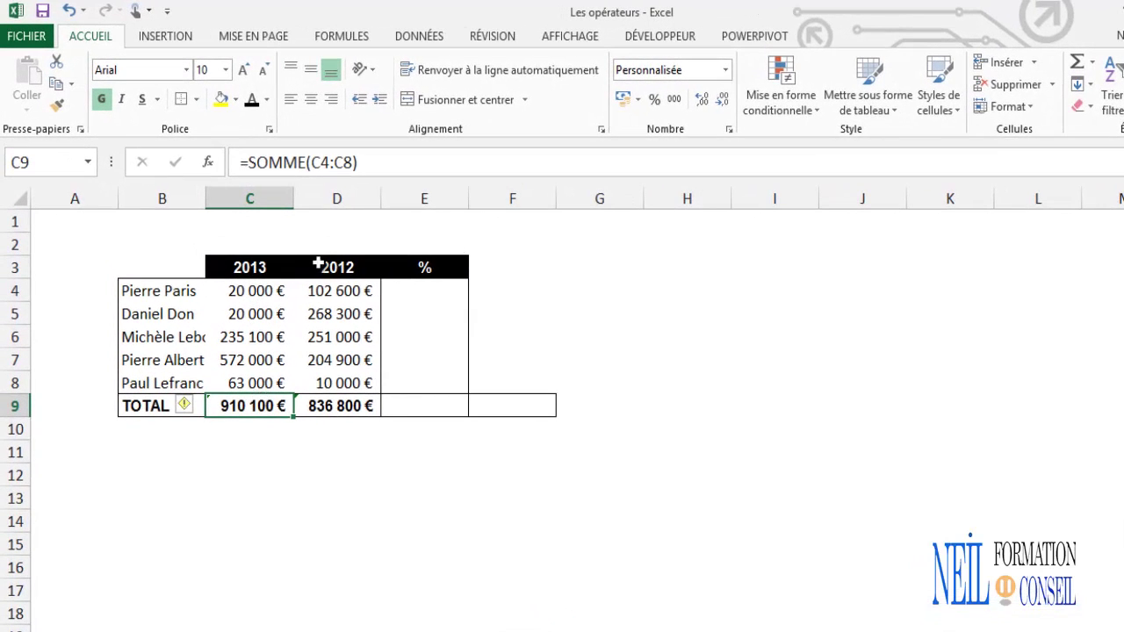
{"action": "left_click_drag", "start_coordinate": [435, 295], "coordinate": [423, 405]}
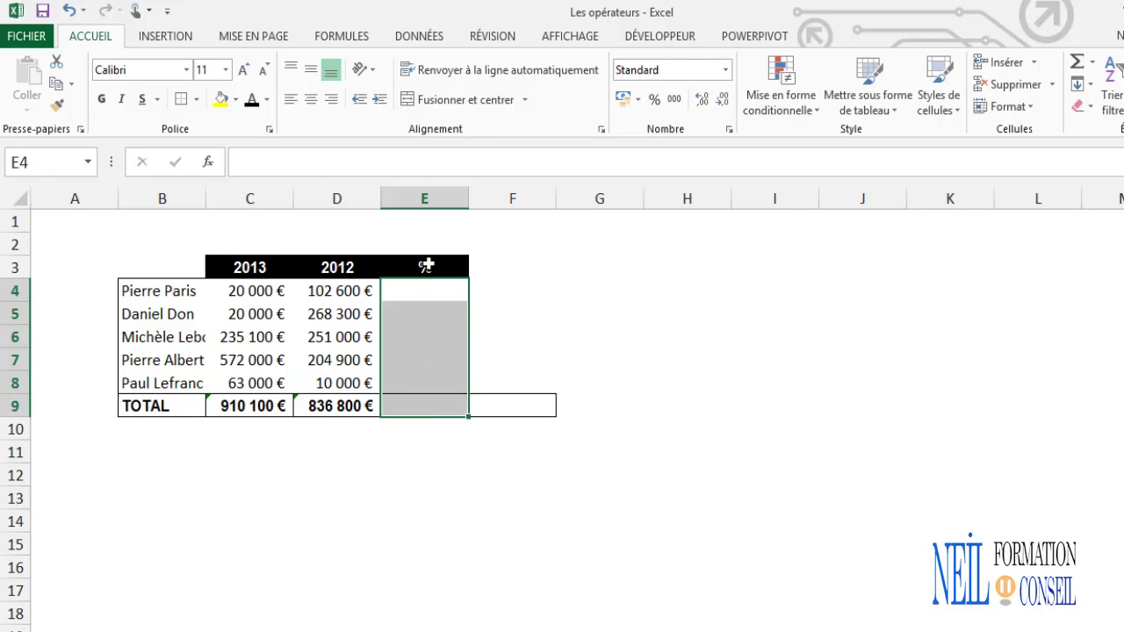
{"action": "left_click", "coordinate": [657, 100]}
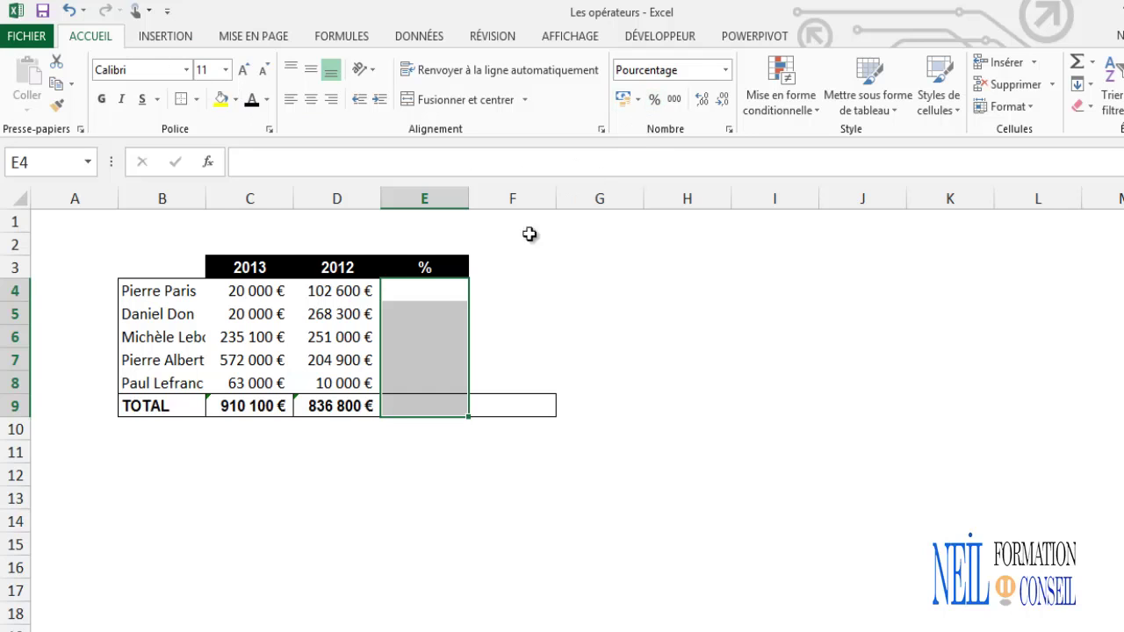
Fill E4:E9 at once with the growth formula =(C4-D4)/D4
{"action": "type", "text": "="}
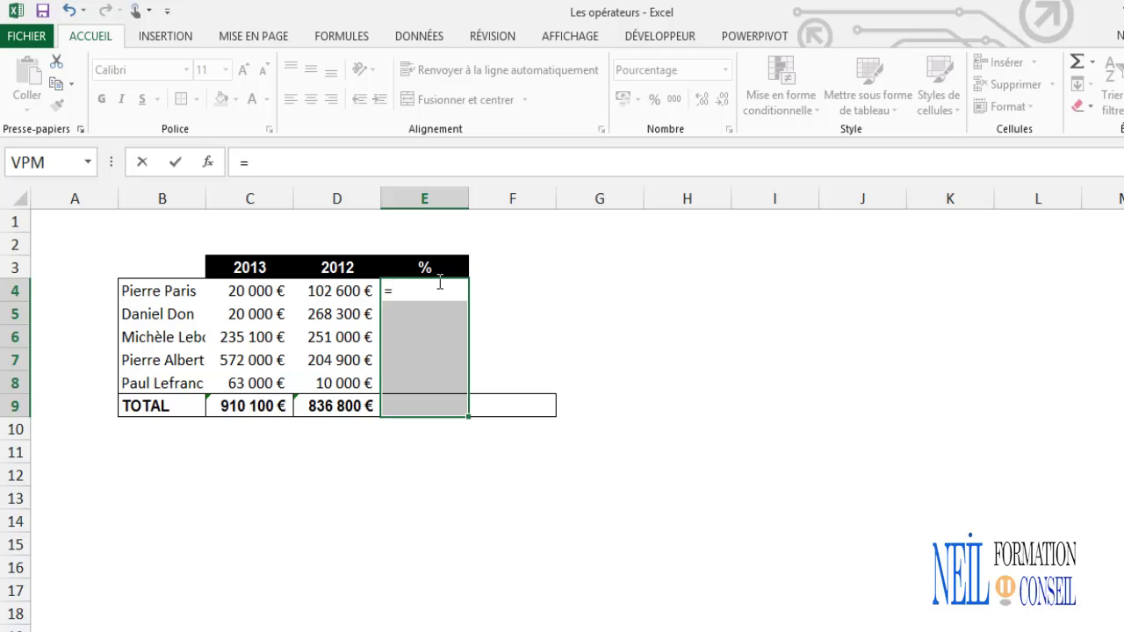
{"action": "type", "text": "("}
{"action": "left_click", "coordinate": [261, 293]}
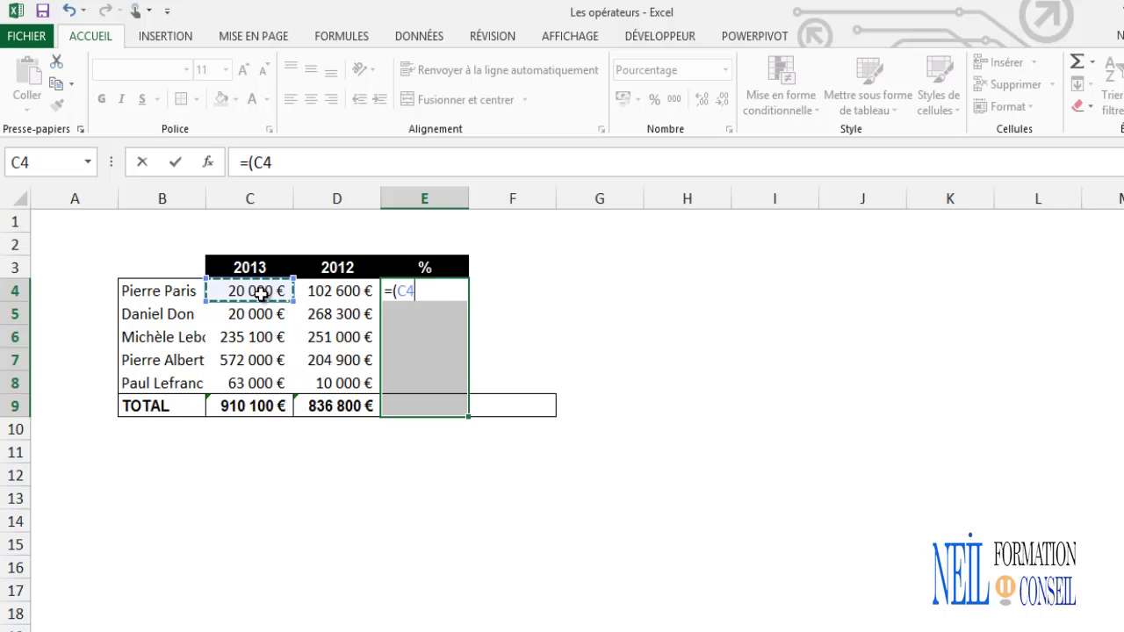
{"action": "type", "text": "-"}
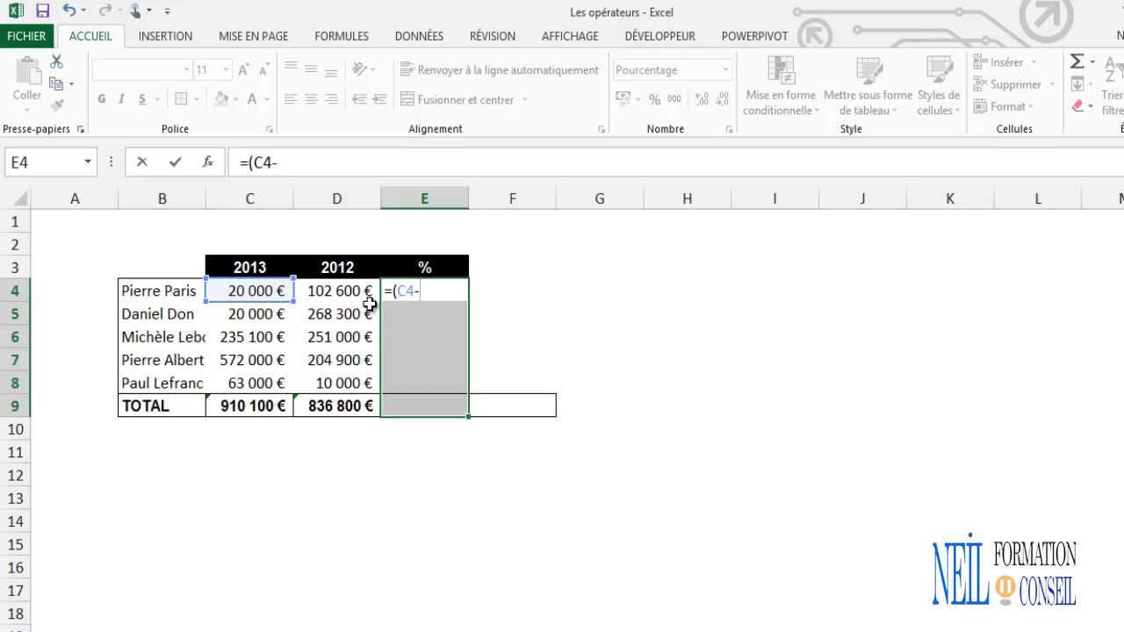
{"action": "left_click", "coordinate": [343, 298]}
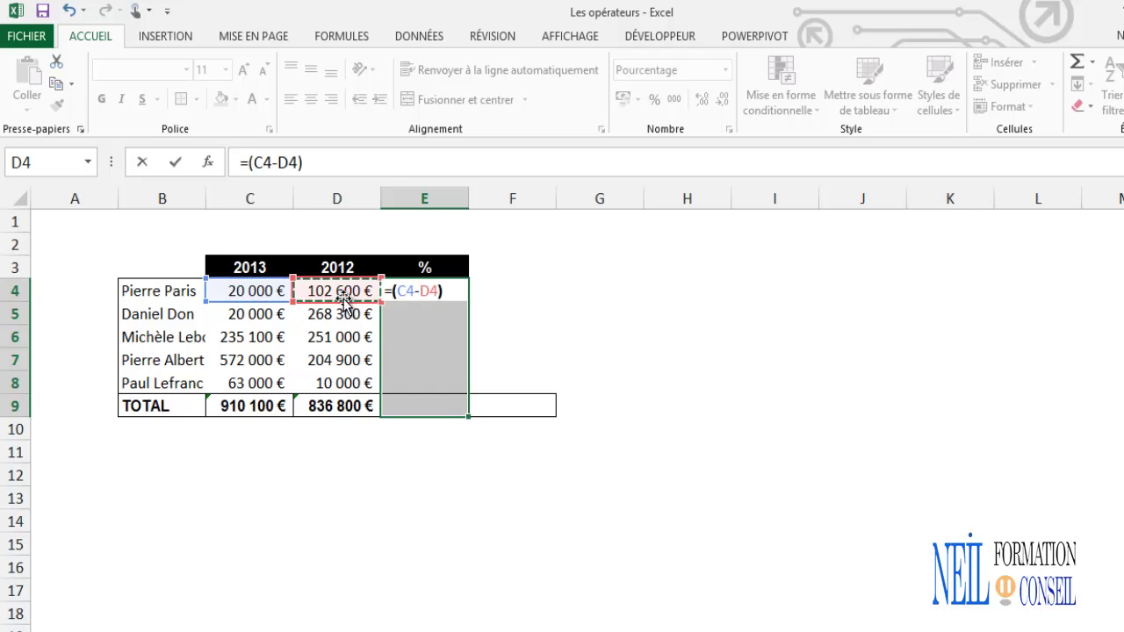
{"action": "type", "text": "/"}
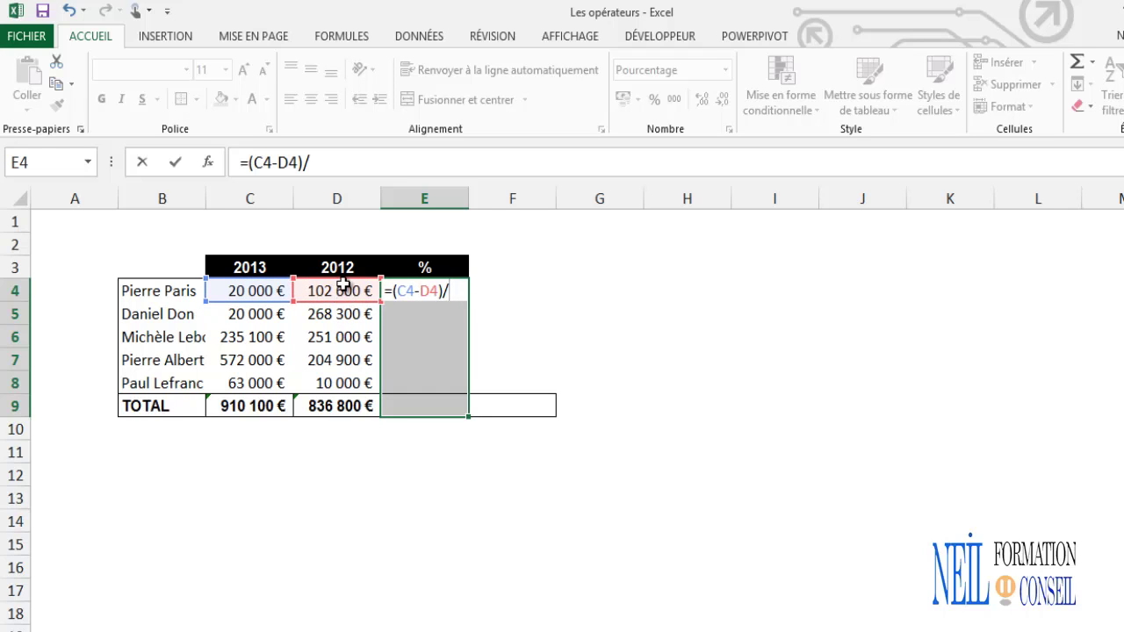
{"action": "left_click", "coordinate": [343, 294]}
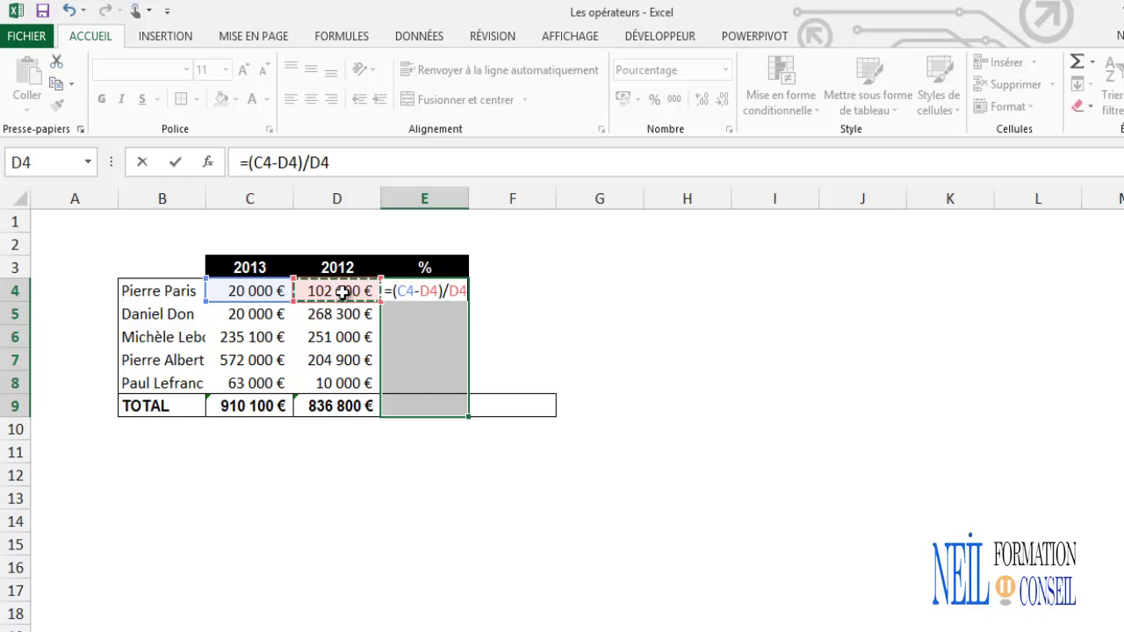
{"action": "key", "text": "ctrl+Return"}
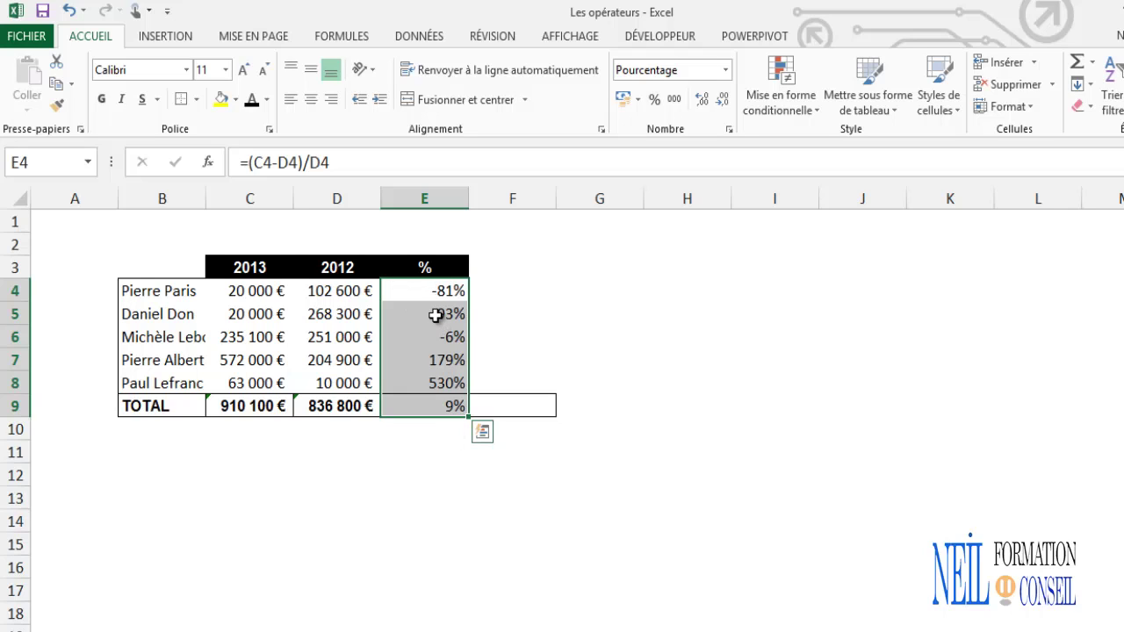
Show the growth percentages with two decimals, the total reading 8,76%
{"action": "left_click", "coordinate": [702, 100]}
{"action": "left_click", "coordinate": [702, 100]}
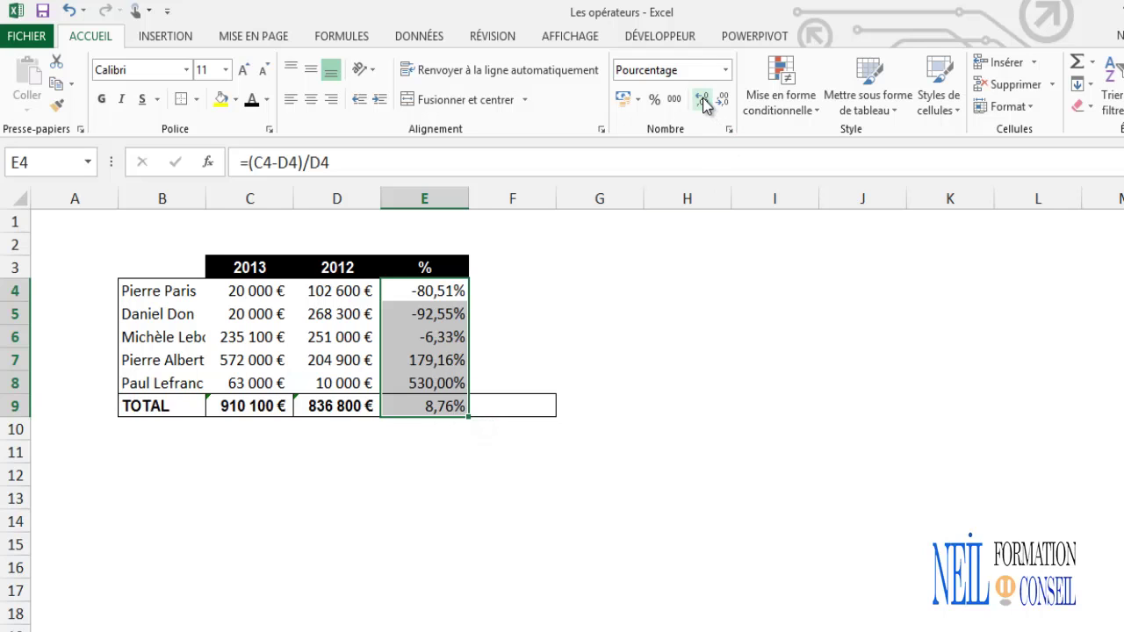
{"action": "left_click", "coordinate": [425, 406]}
{"action": "left_click", "coordinate": [506, 409]}
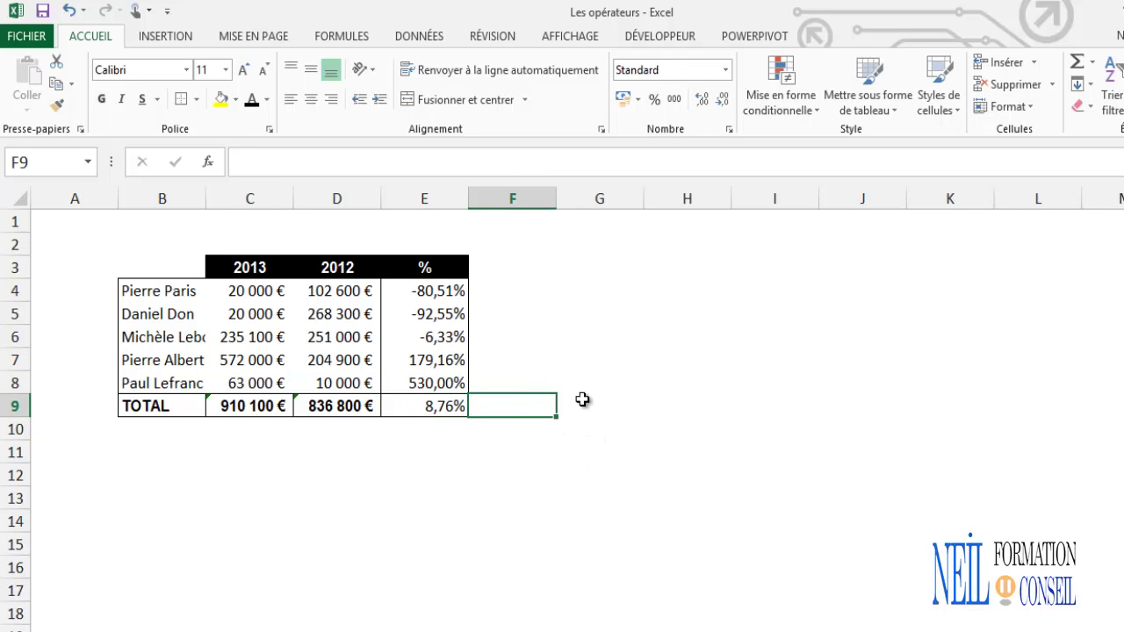
Insert the Wingdings smiley face symbol into cell G2
{"action": "left_click", "coordinate": [620, 240]}
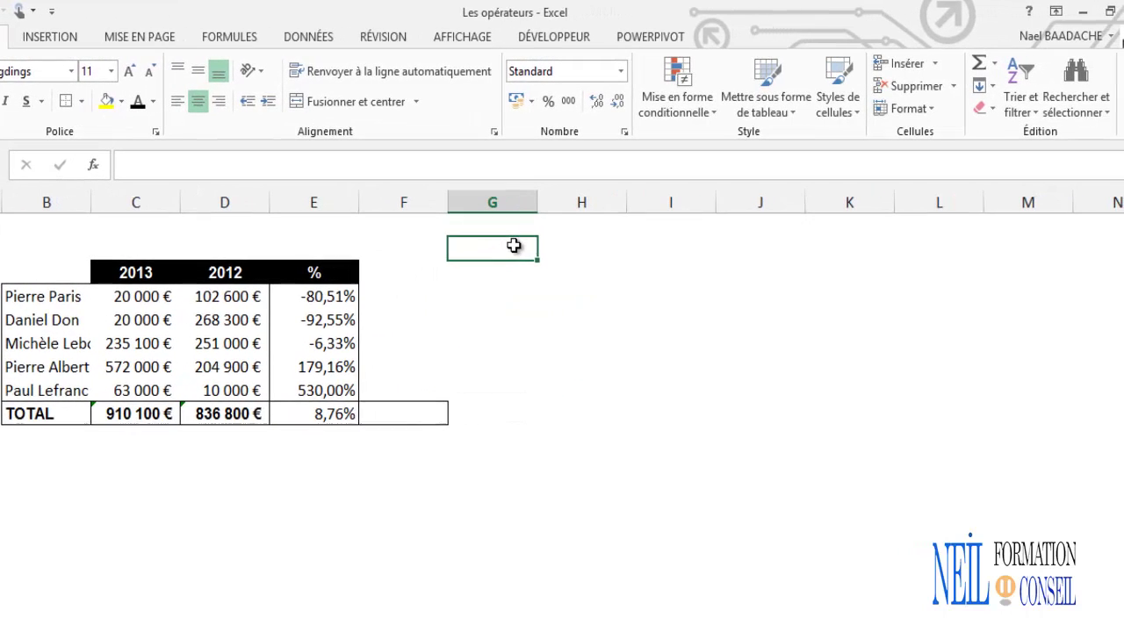
{"action": "left_click_drag", "start_coordinate": [510, 246], "coordinate": [567, 240]}
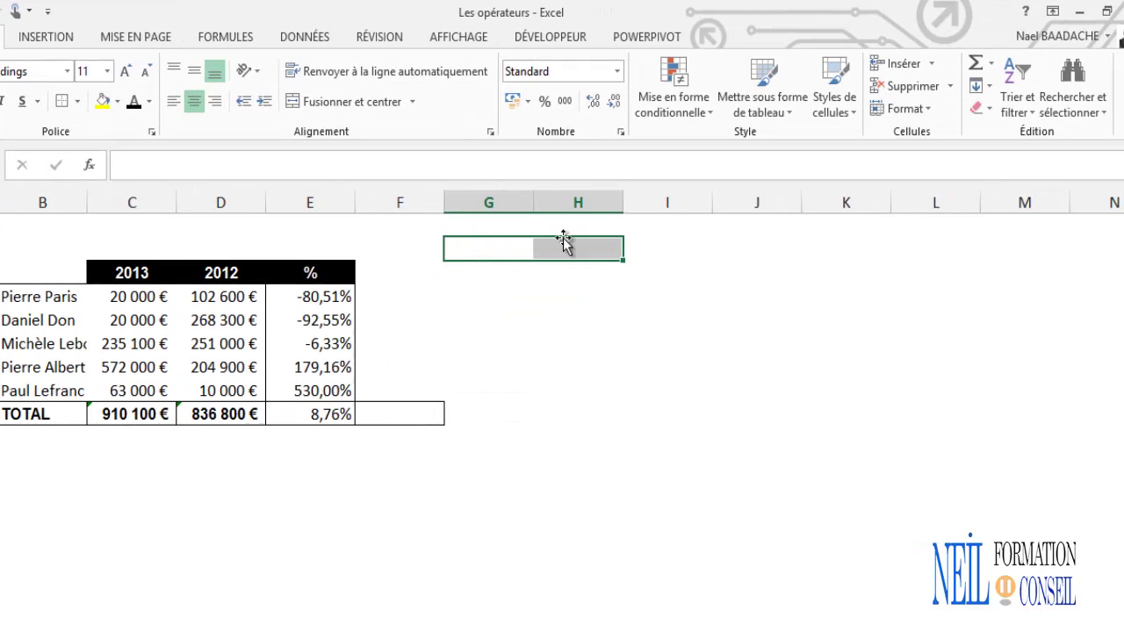
{"action": "left_click", "coordinate": [515, 248]}
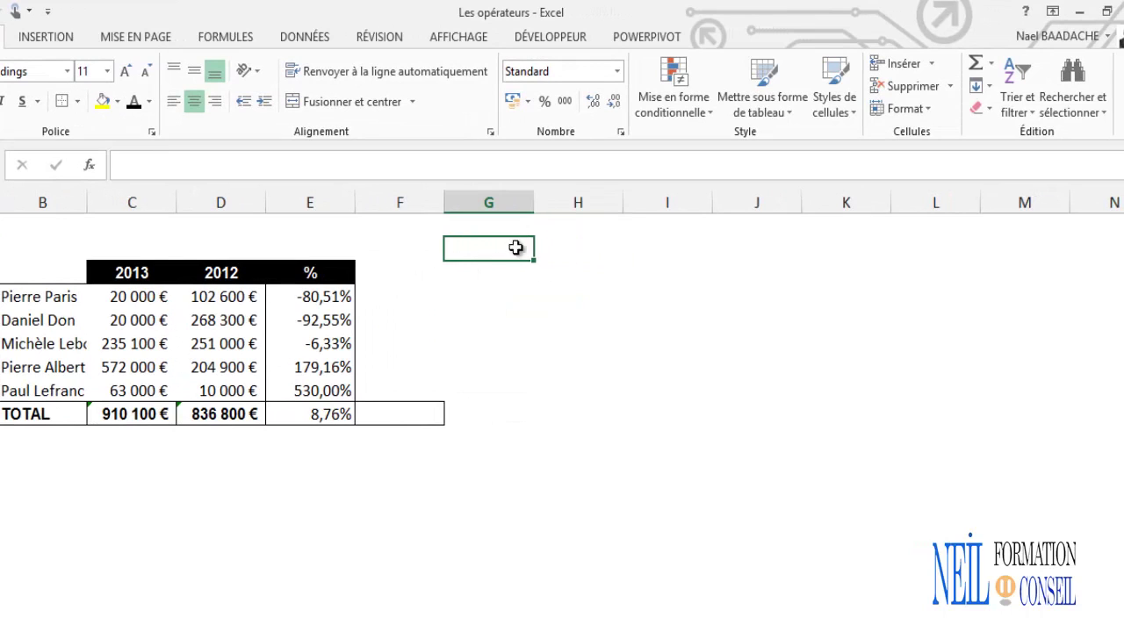
{"action": "left_click", "coordinate": [51, 39]}
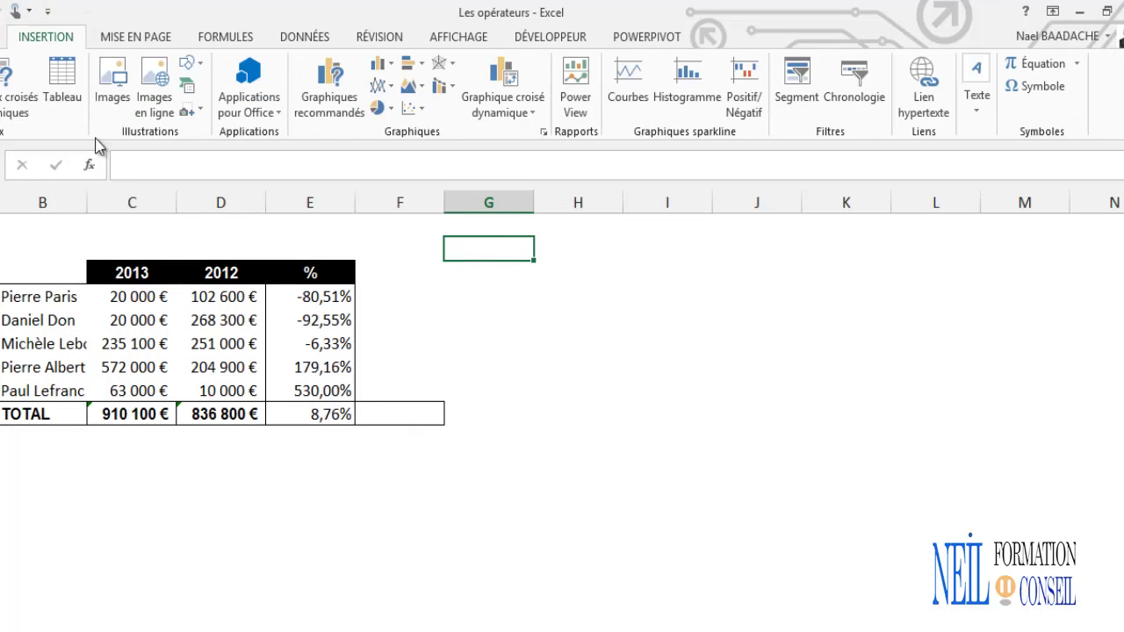
{"action": "left_click", "coordinate": [1041, 88]}
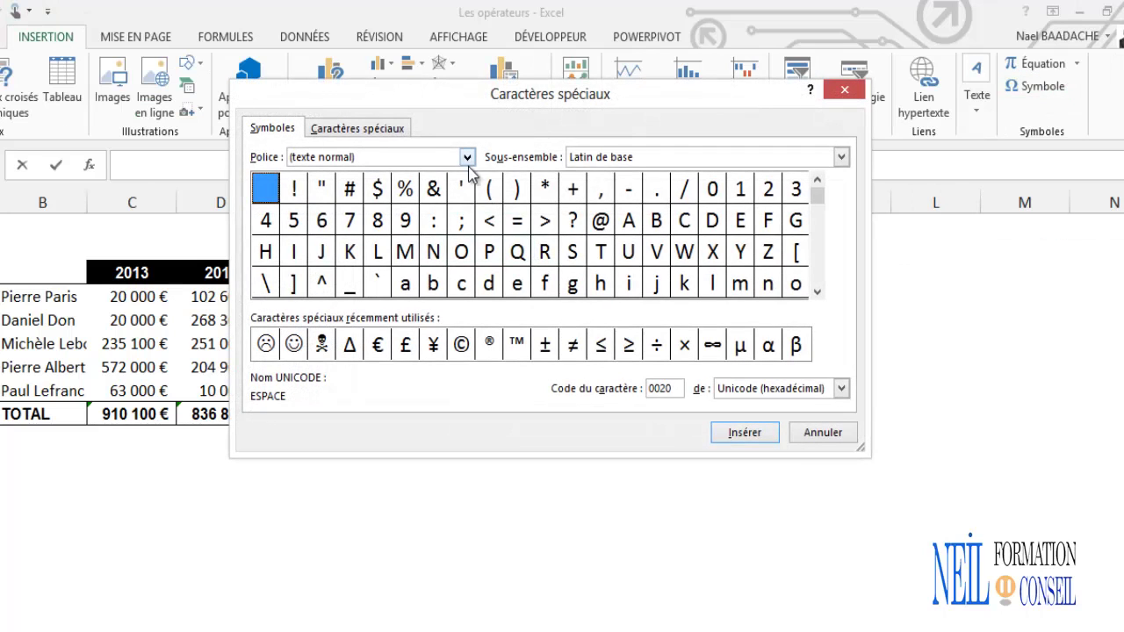
{"action": "left_click", "coordinate": [466, 157]}
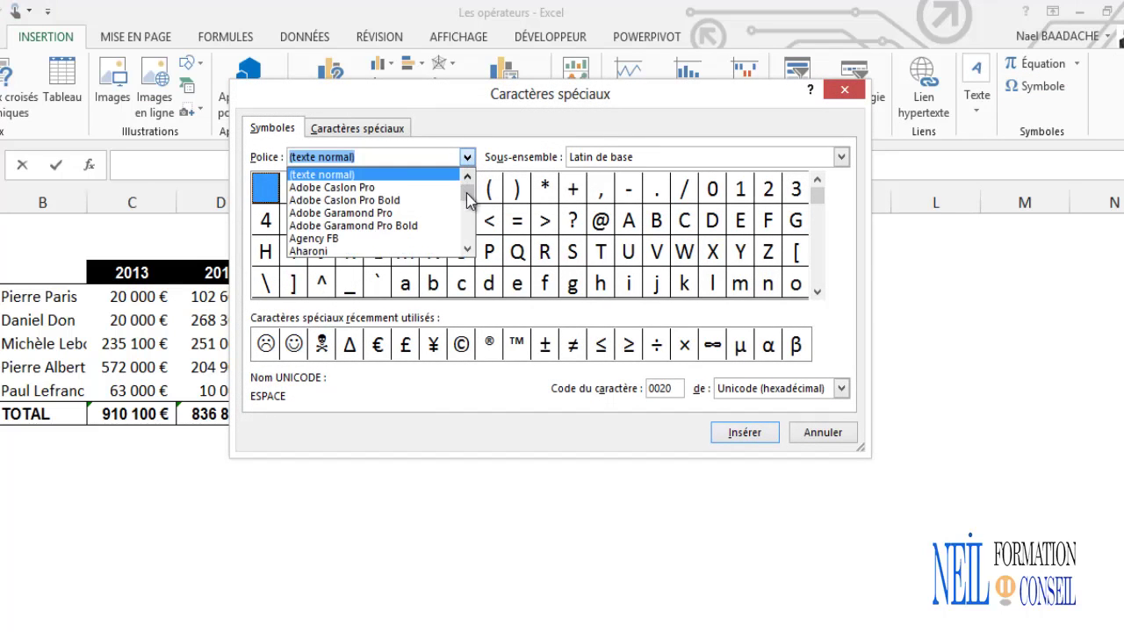
{"action": "left_click_drag", "start_coordinate": [468, 200], "coordinate": [468, 232]}
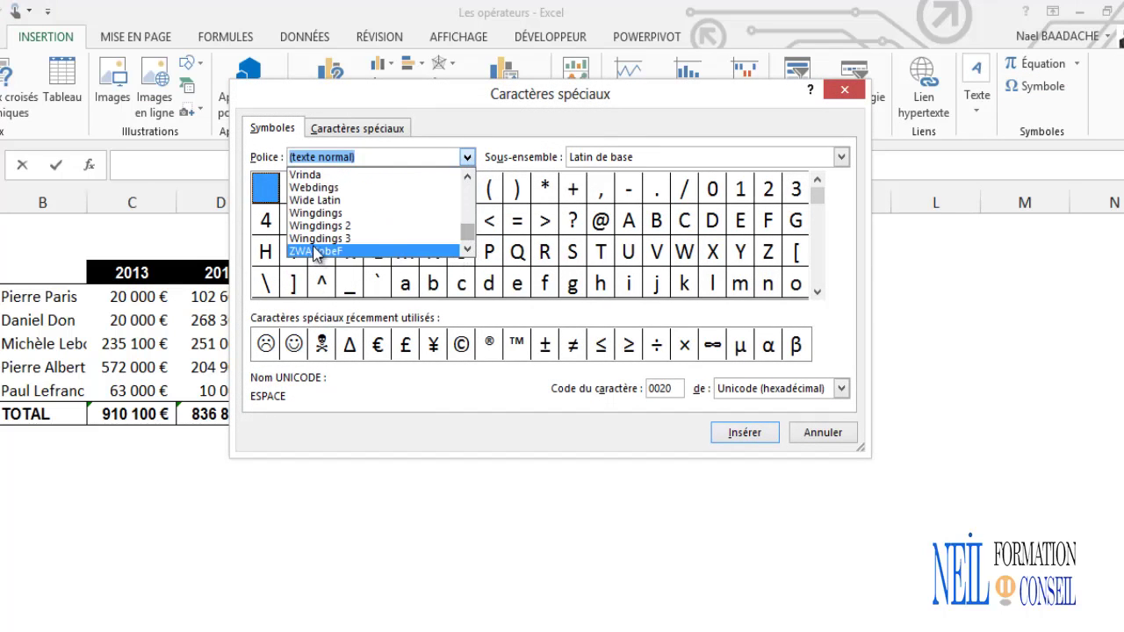
{"action": "left_click", "coordinate": [313, 213]}
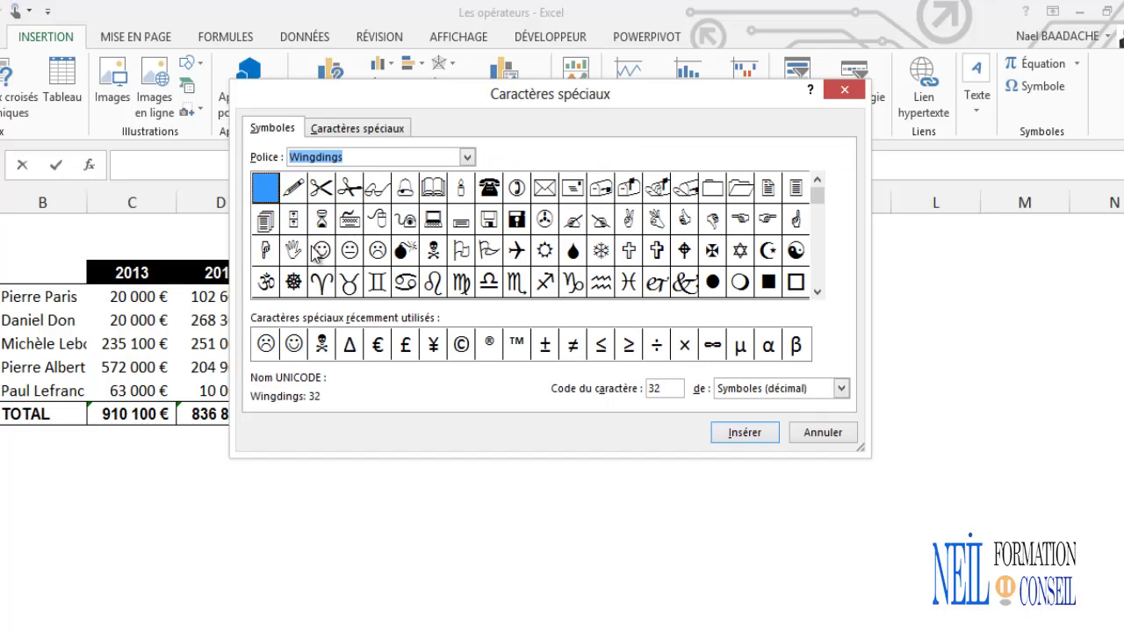
{"action": "left_click", "coordinate": [322, 252]}
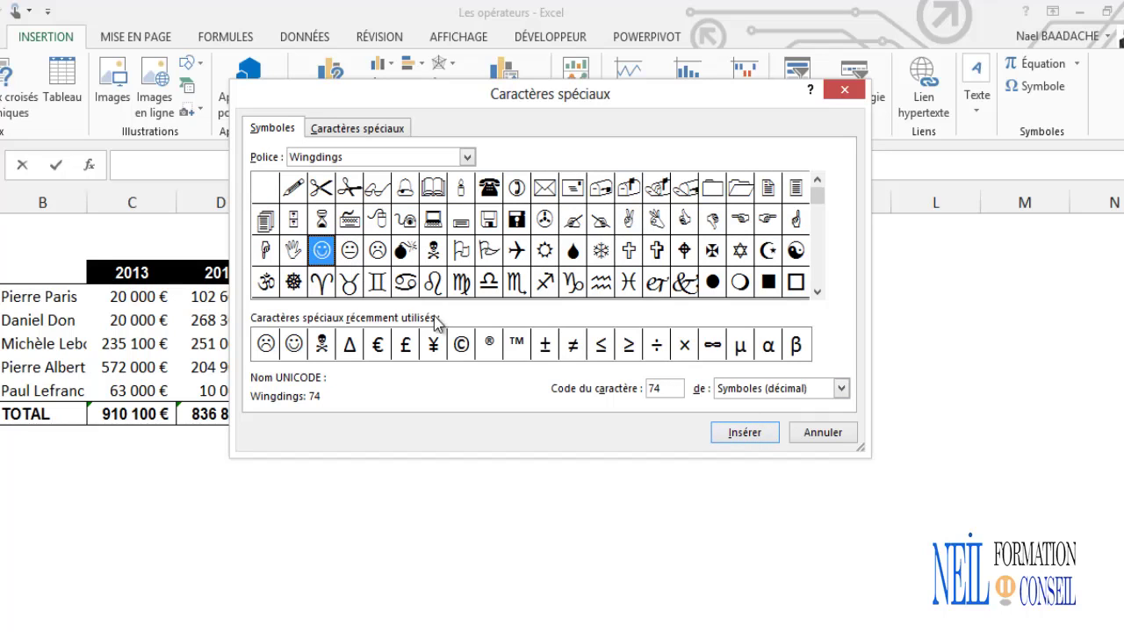
{"action": "left_click", "coordinate": [753, 433]}
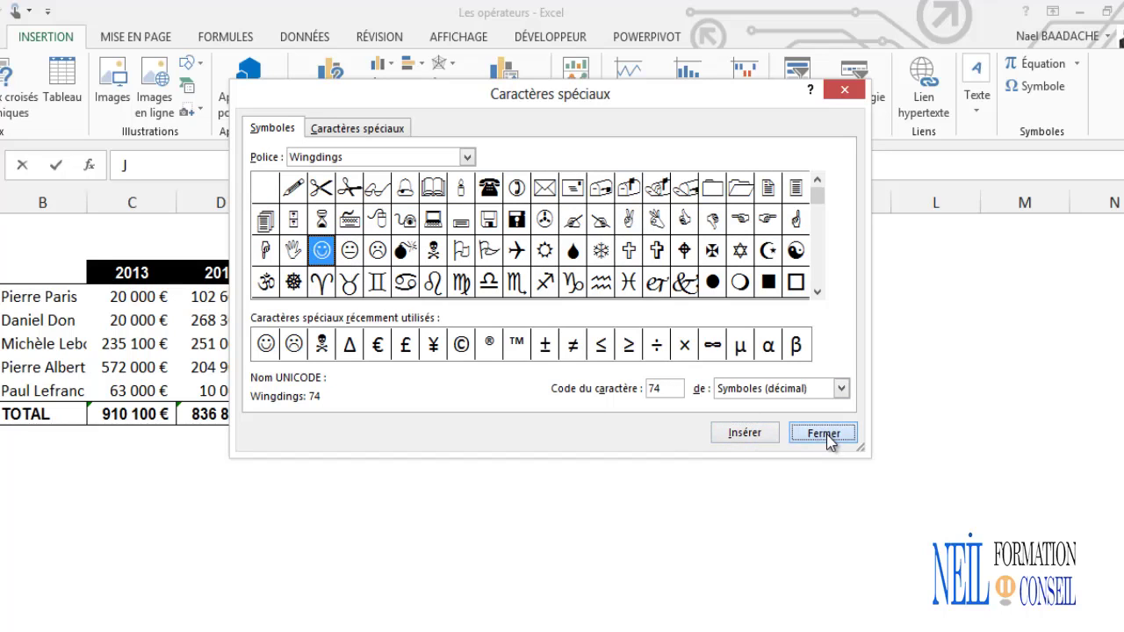
{"action": "left_click", "coordinate": [817, 433]}
{"action": "left_click", "coordinate": [573, 252]}
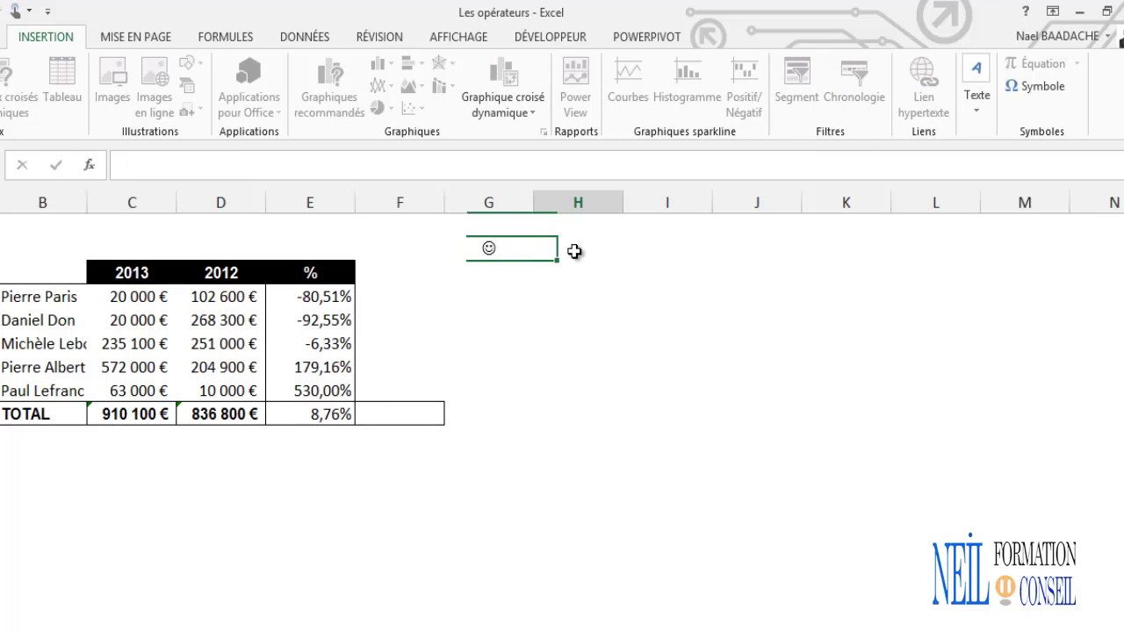
Insert the Wingdings sad face symbol into cell H2
{"action": "left_click", "coordinate": [1045, 87]}
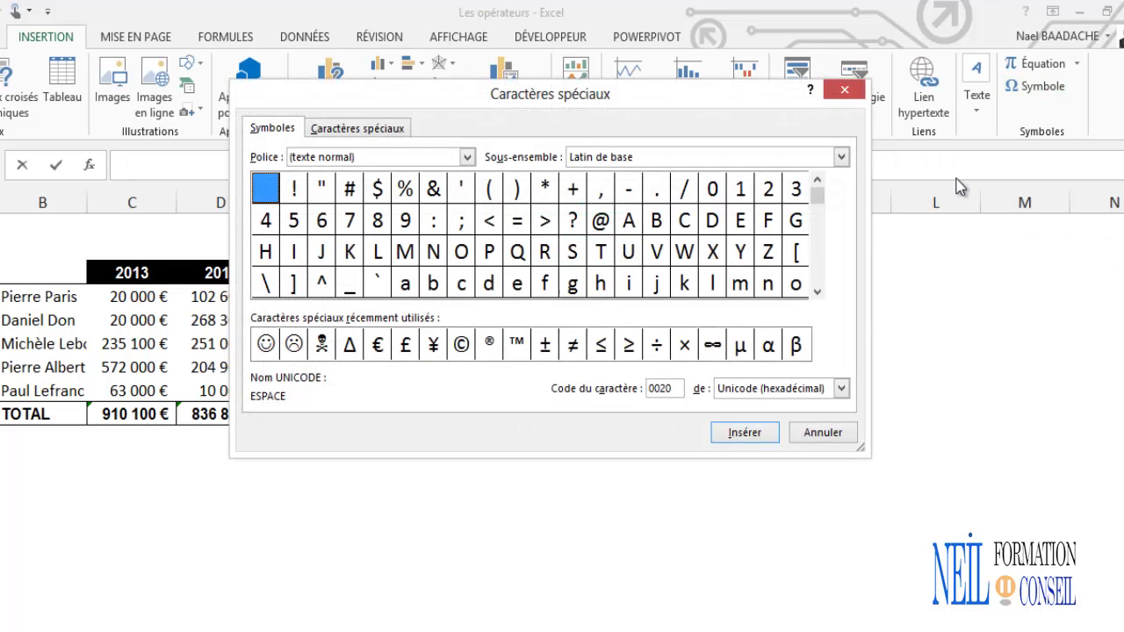
{"action": "left_click", "coordinate": [467, 157]}
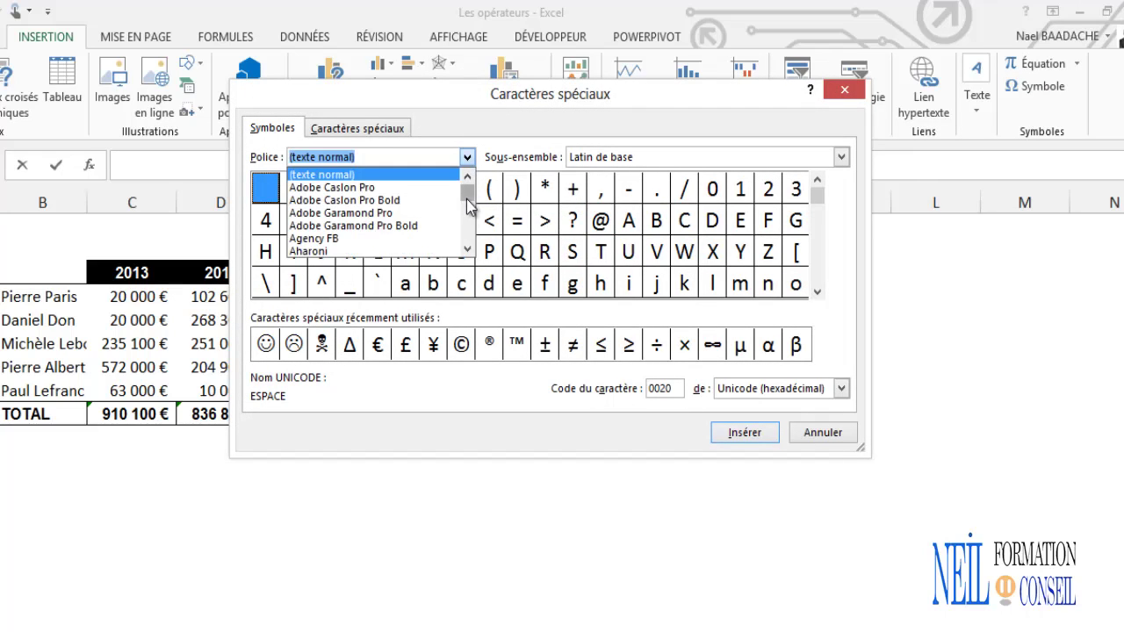
{"action": "left_click_drag", "start_coordinate": [467, 186], "coordinate": [467, 230]}
{"action": "left_click", "coordinate": [316, 214]}
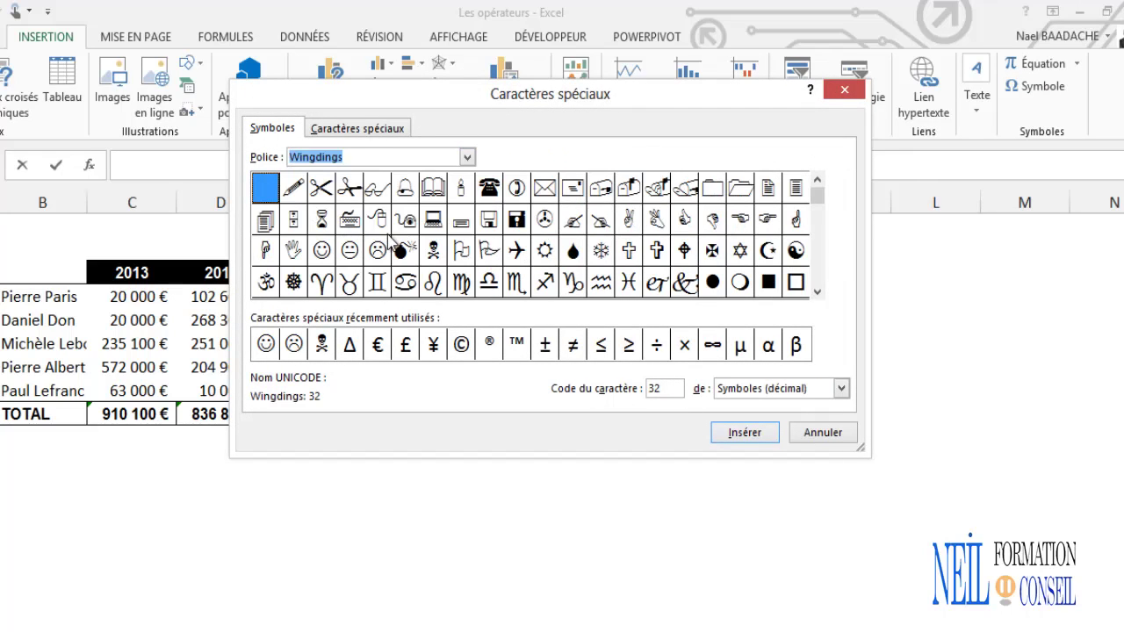
{"action": "left_click", "coordinate": [378, 252]}
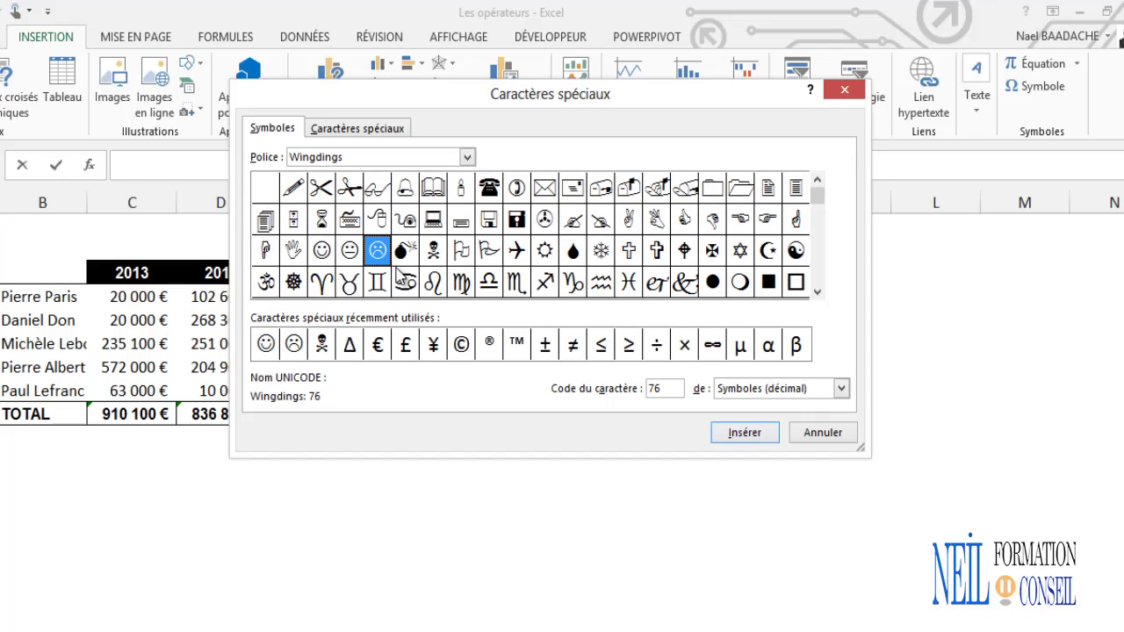
{"action": "left_click", "coordinate": [745, 433]}
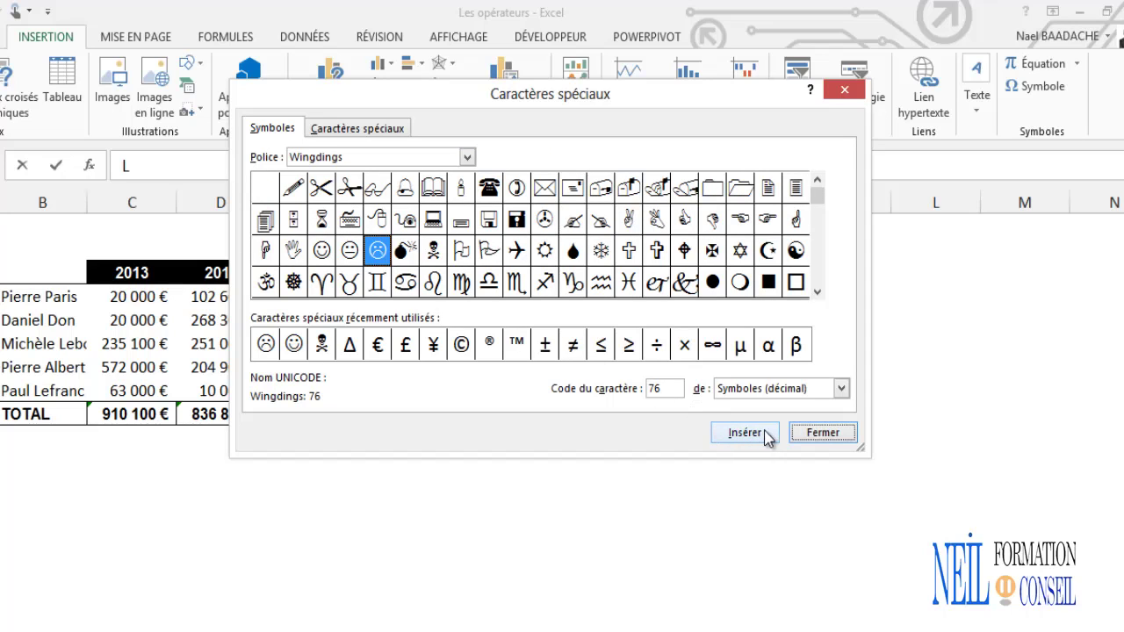
{"action": "left_click", "coordinate": [823, 432]}
{"action": "left_click", "coordinate": [642, 373]}
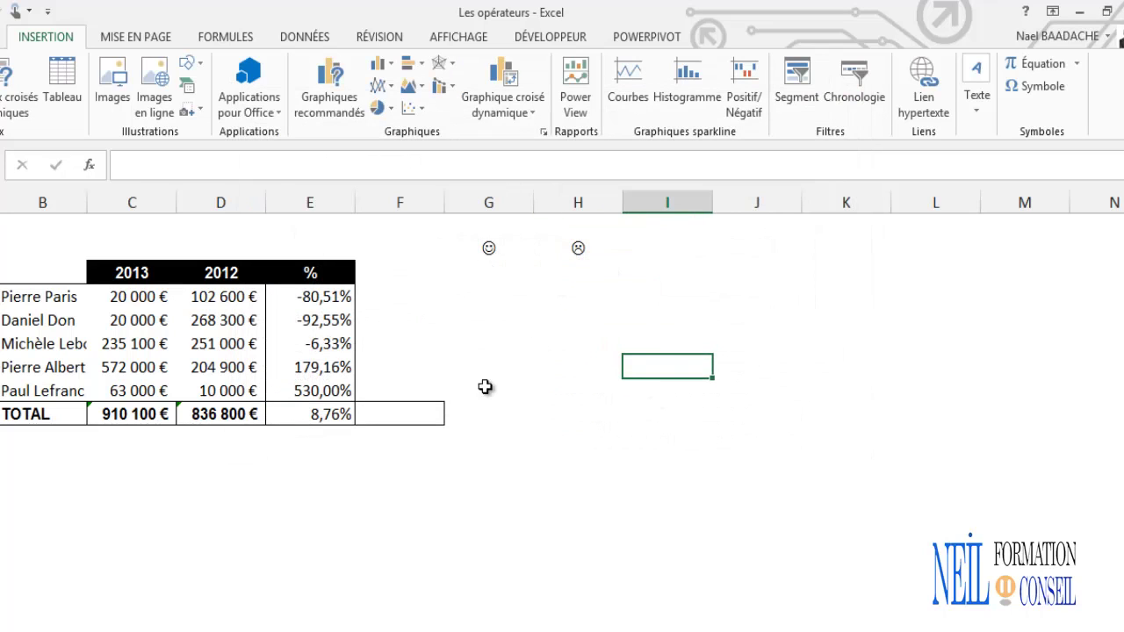
Enter =SI(E9>0;G2;H2) in F9 to choose the smiley or sad face
{"action": "left_click", "coordinate": [402, 419]}
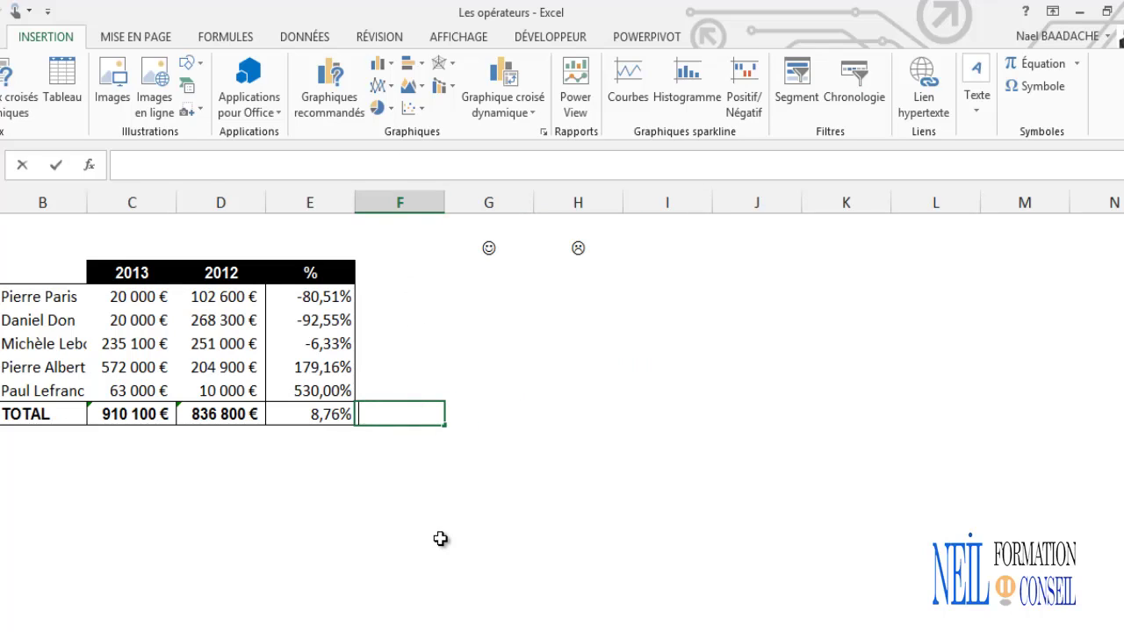
{"action": "type", "text": "="}
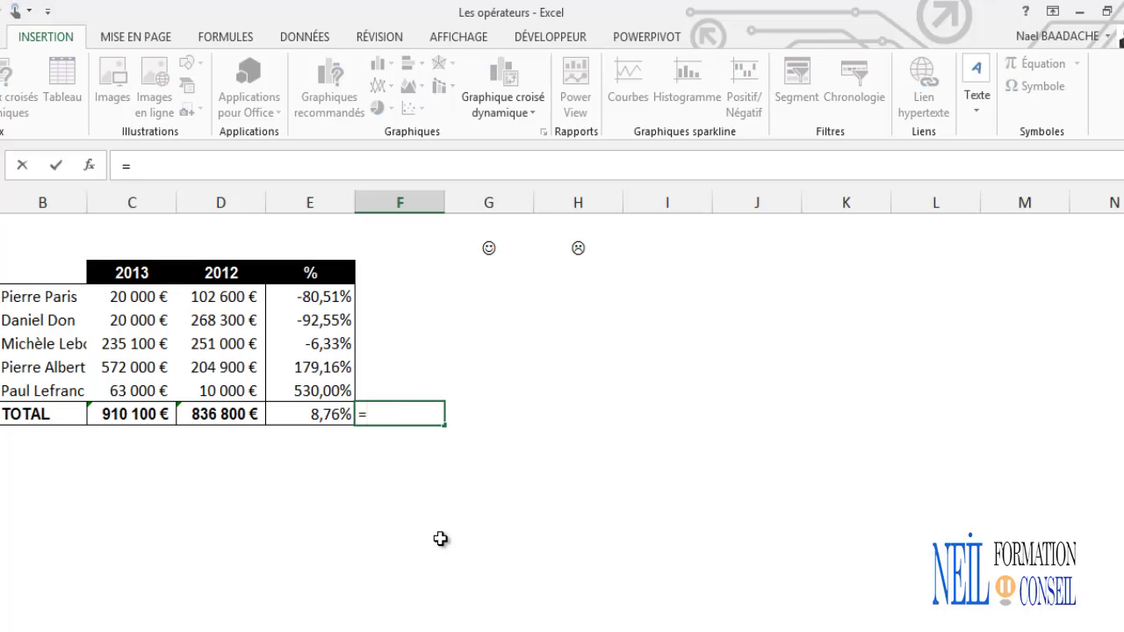
{"action": "type", "text": "si("}
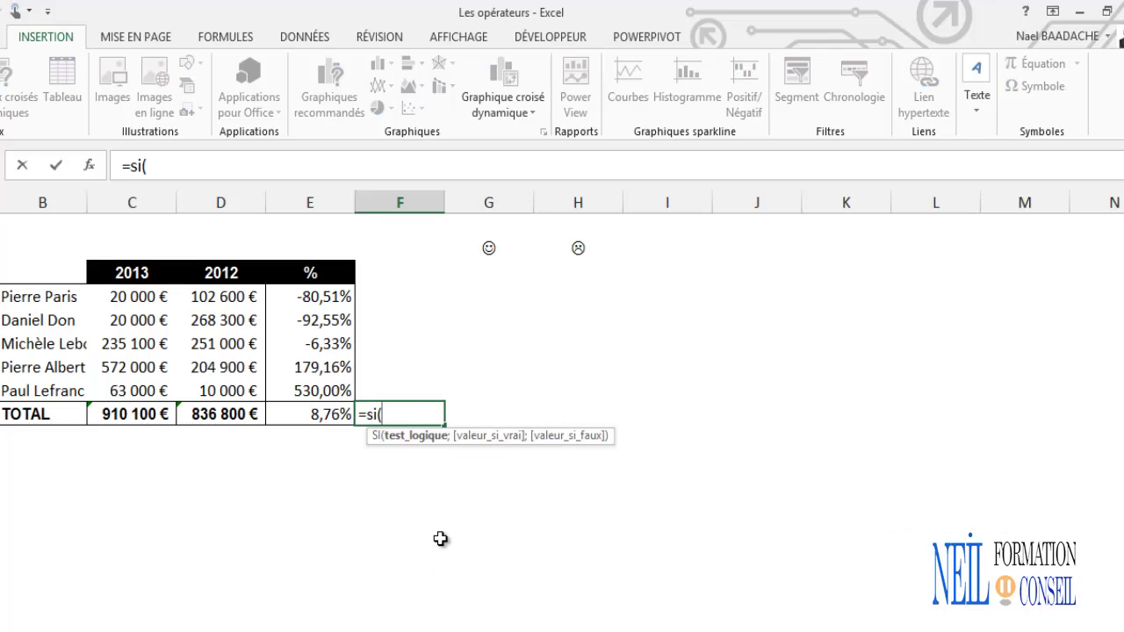
{"action": "left_click", "coordinate": [314, 413]}
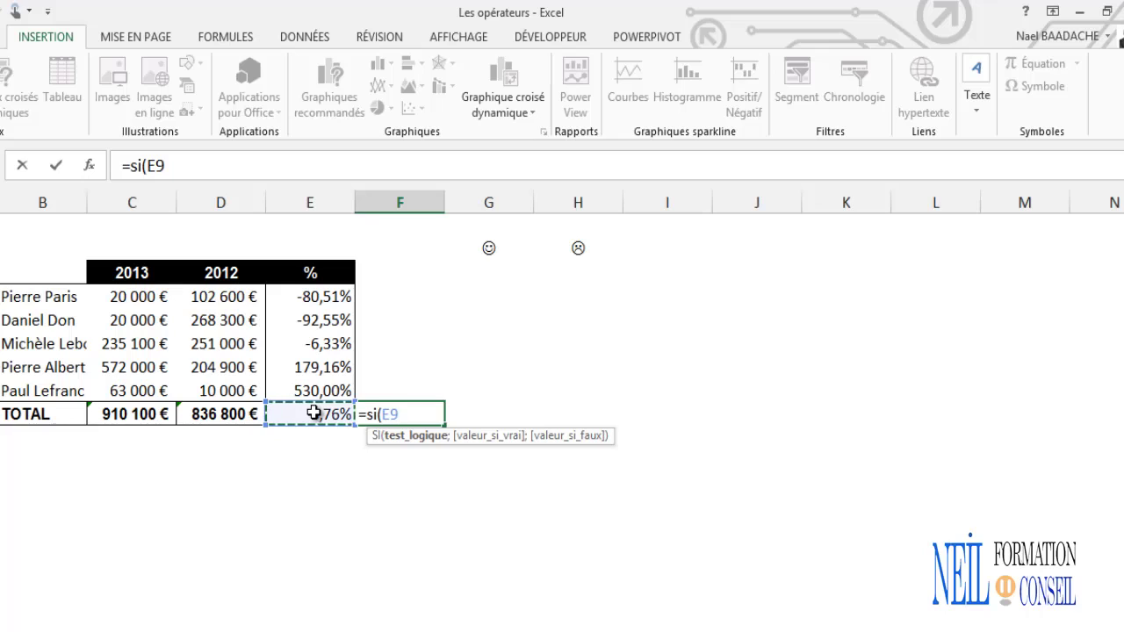
{"action": "type", "text": ">0"}
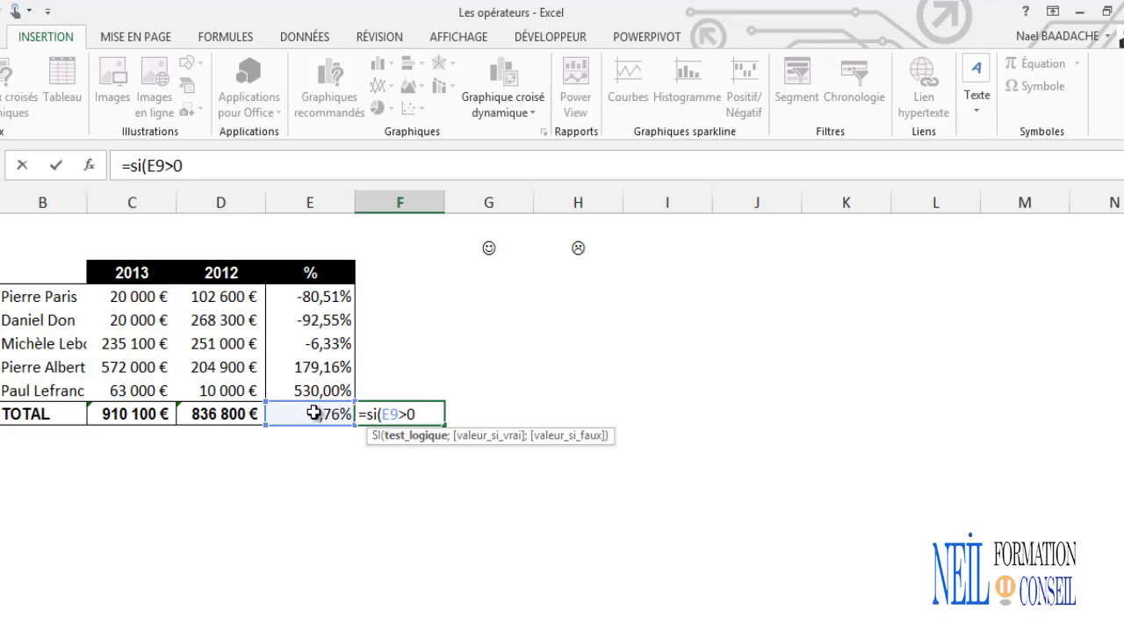
{"action": "type", "text": ";"}
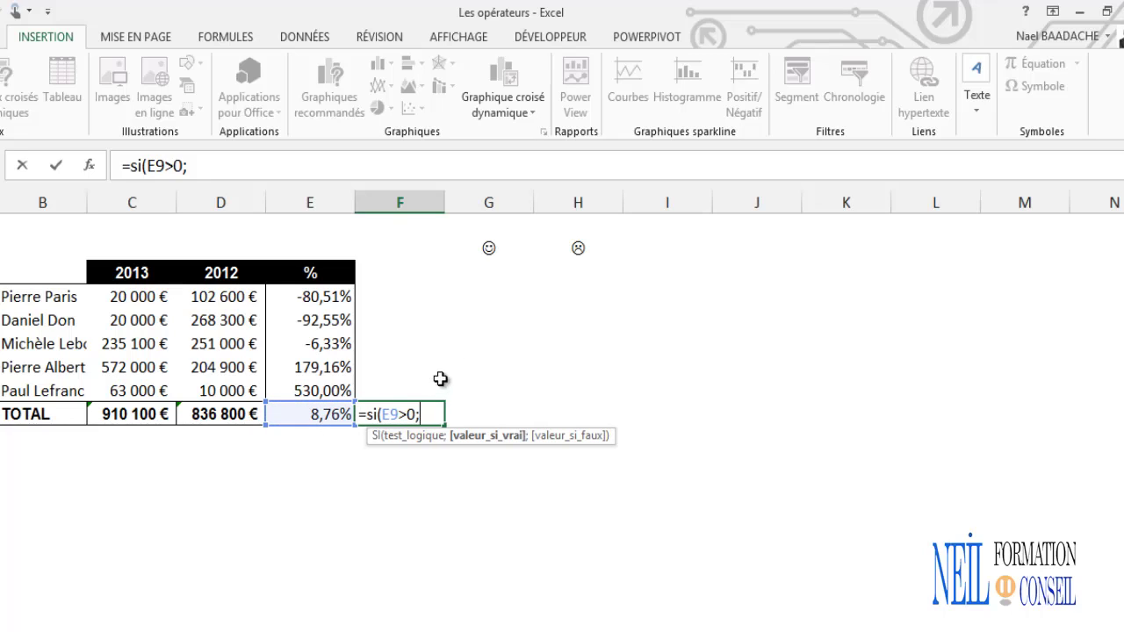
{"action": "left_click", "coordinate": [488, 248]}
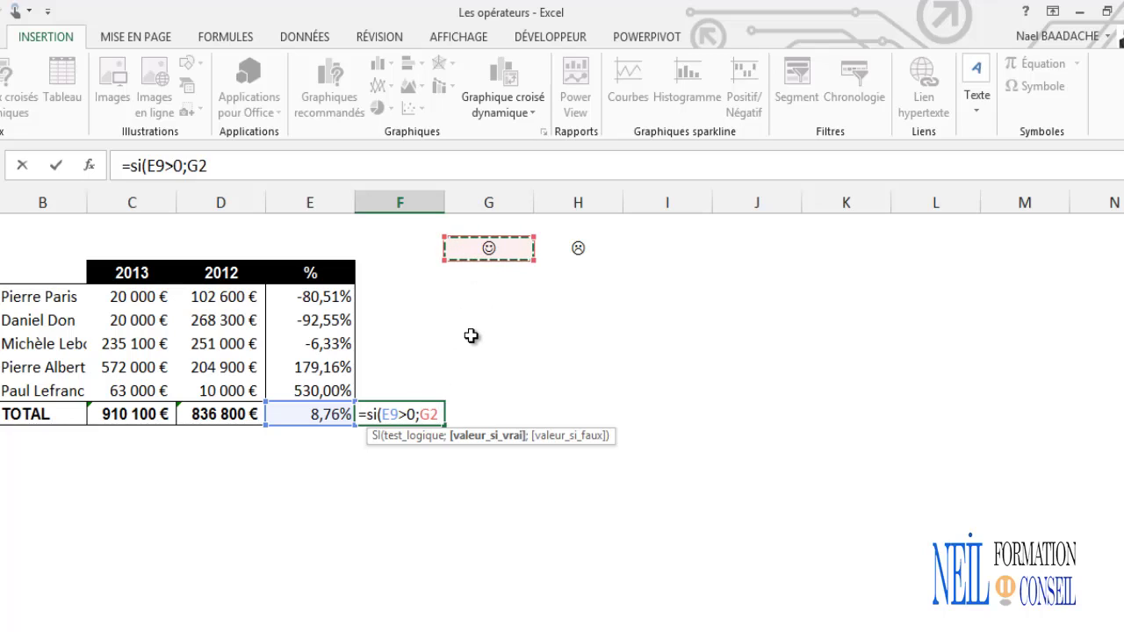
{"action": "type", "text": ";"}
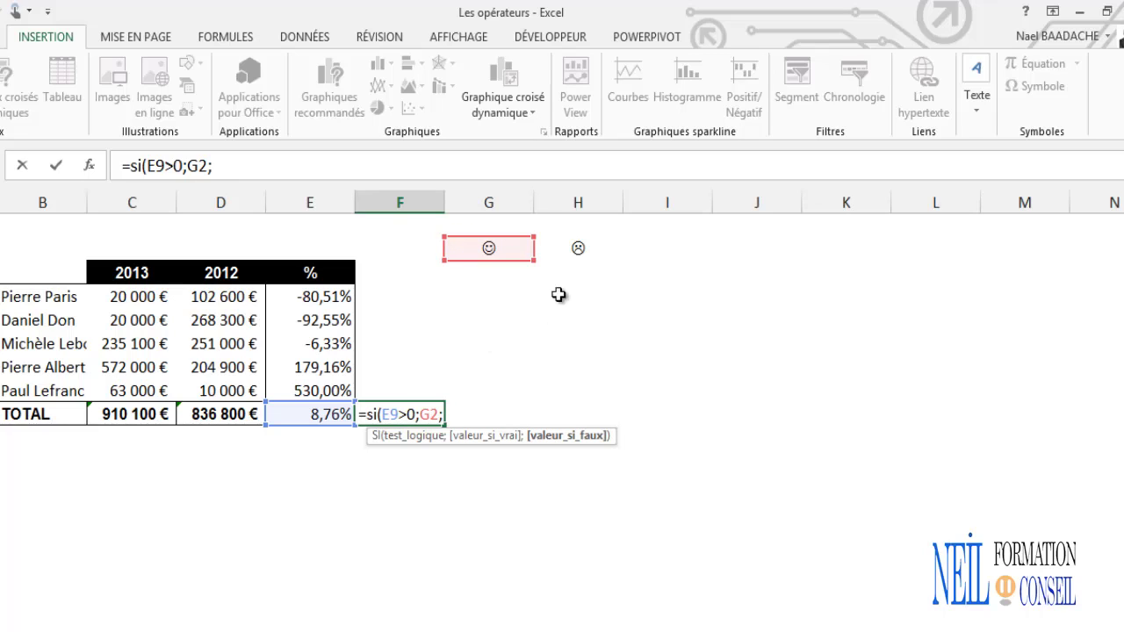
{"action": "left_click", "coordinate": [578, 250]}
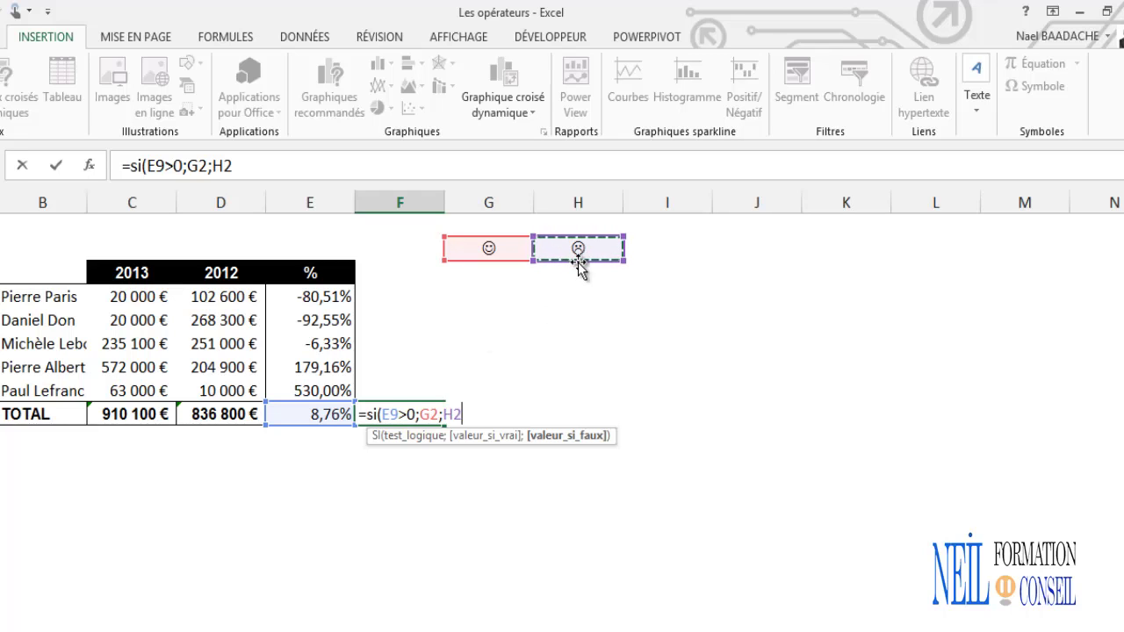
{"action": "type", "text": ")"}
{"action": "key", "text": "Return"}
{"action": "key", "text": "Up"}
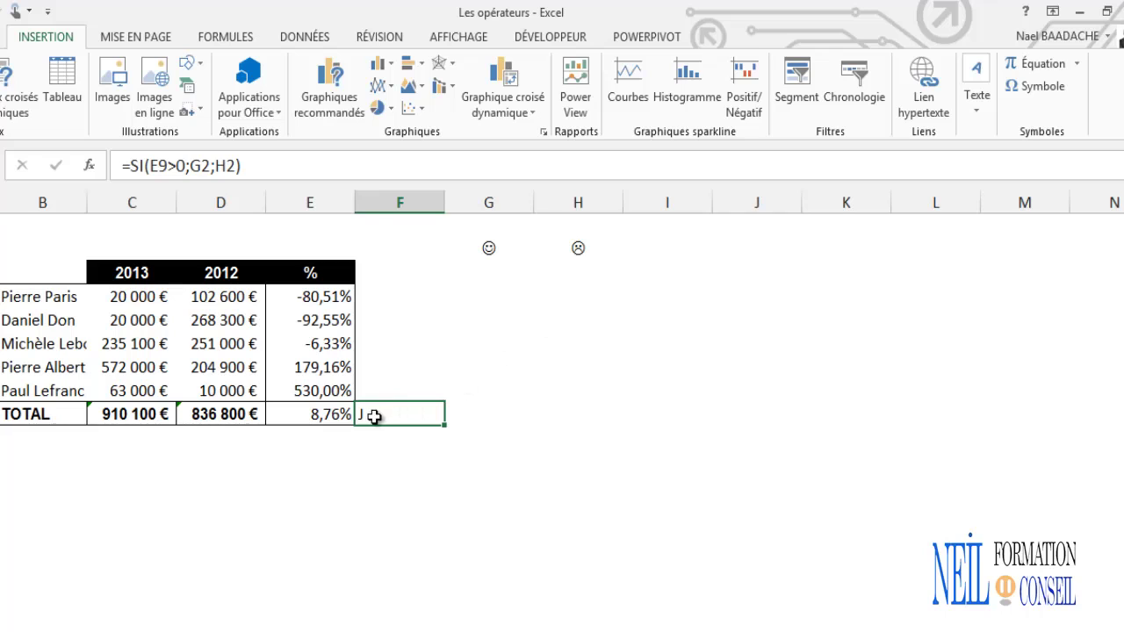
Set the fourth salesperson's 2013 sales in C7 to 0, dropping the total to -59,60%
{"action": "left_click", "coordinate": [115, 367]}
{"action": "type", "text": "0"}
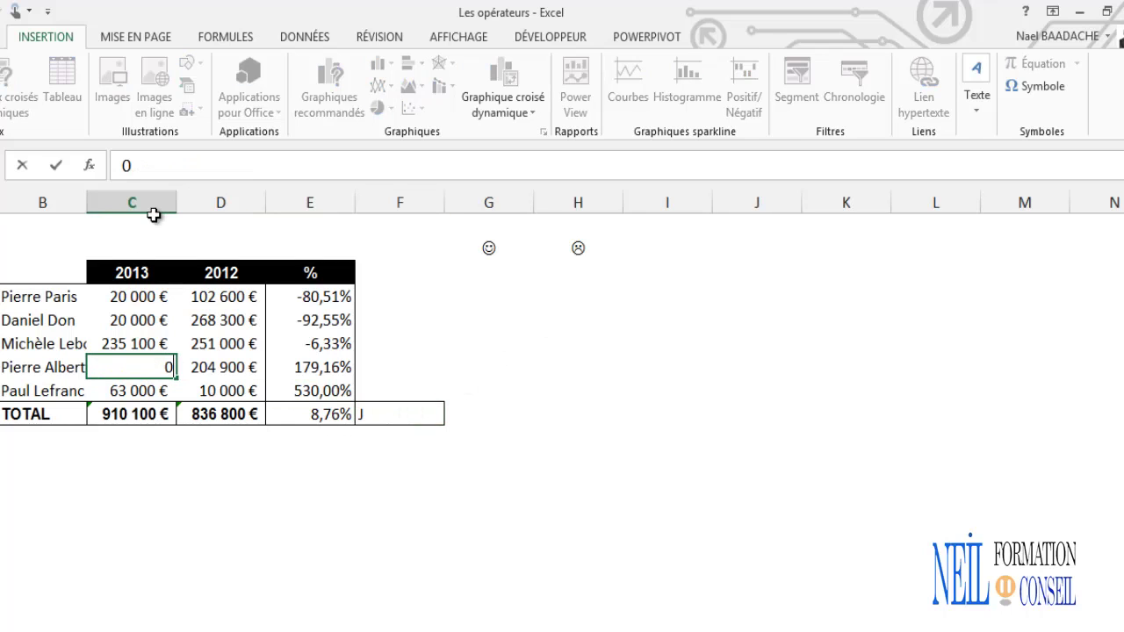
{"action": "key", "text": "Return"}
{"action": "left_click", "coordinate": [367, 414]}
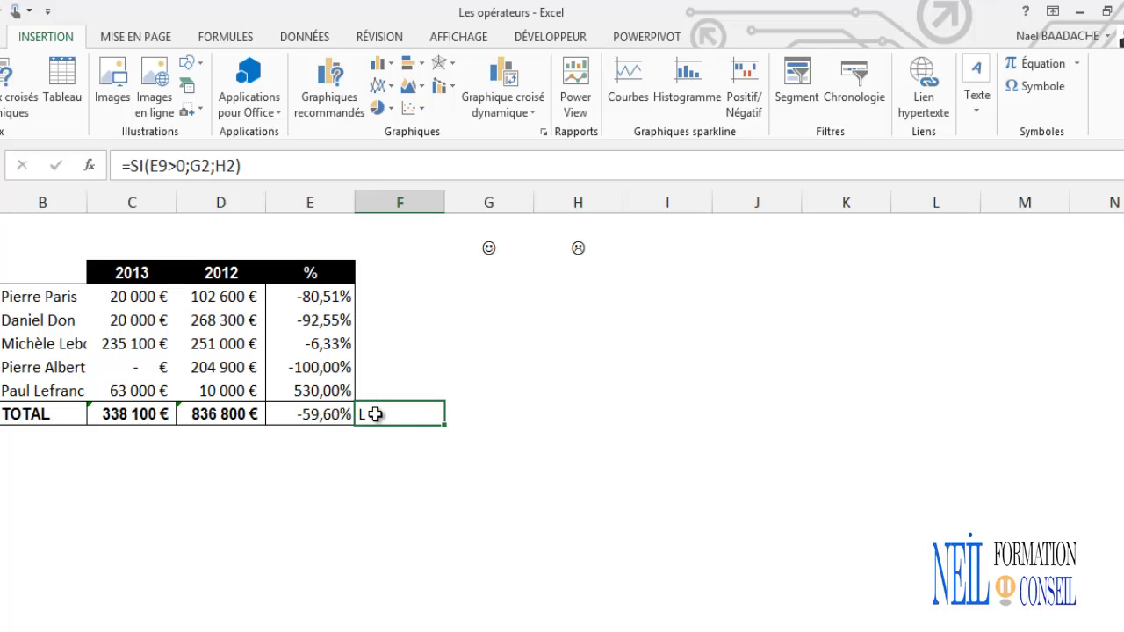
Format the F9 indicator in Wingdings, centred and enlarged to 18 points
{"action": "right_click", "coordinate": [375, 414]}
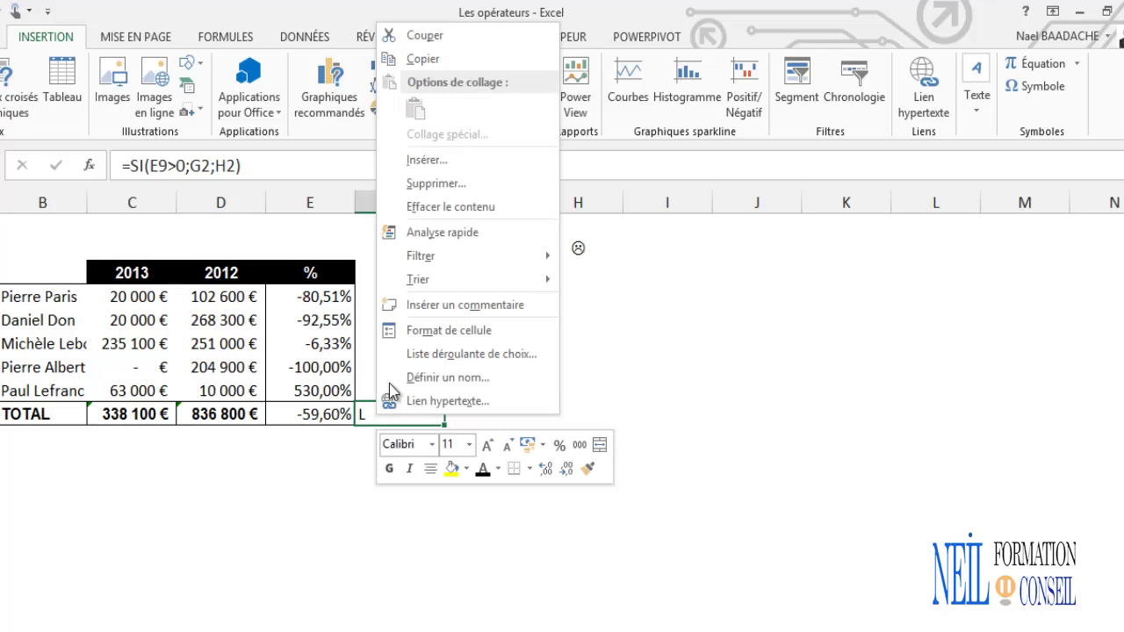
{"action": "left_click", "coordinate": [419, 330]}
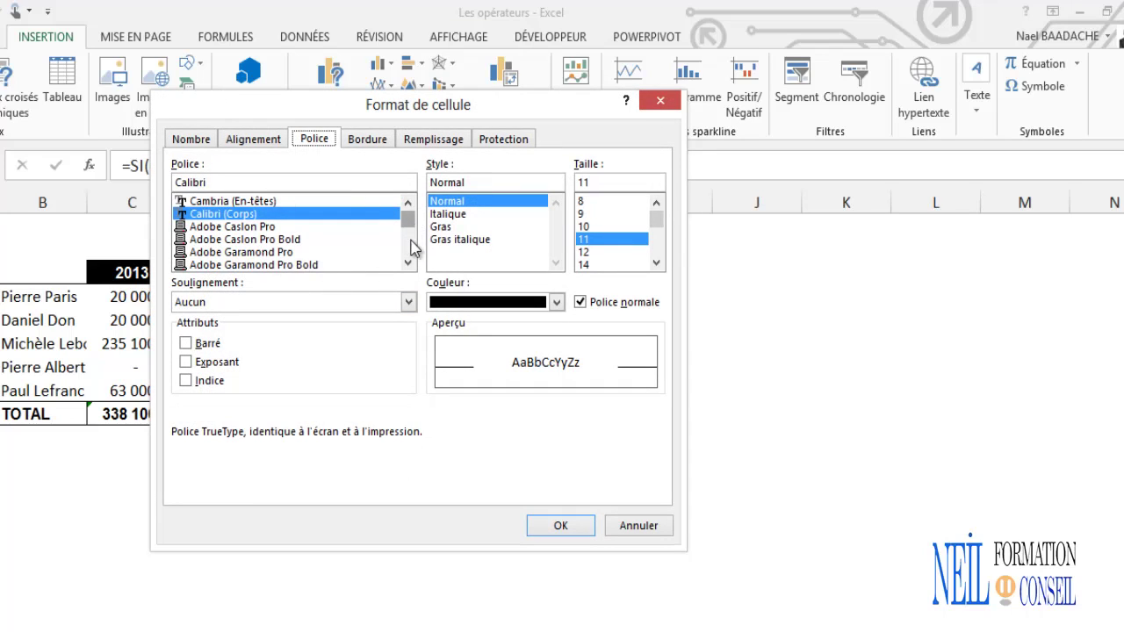
{"action": "left_click_drag", "start_coordinate": [409, 220], "coordinate": [409, 250]}
{"action": "left_click", "coordinate": [210, 227]}
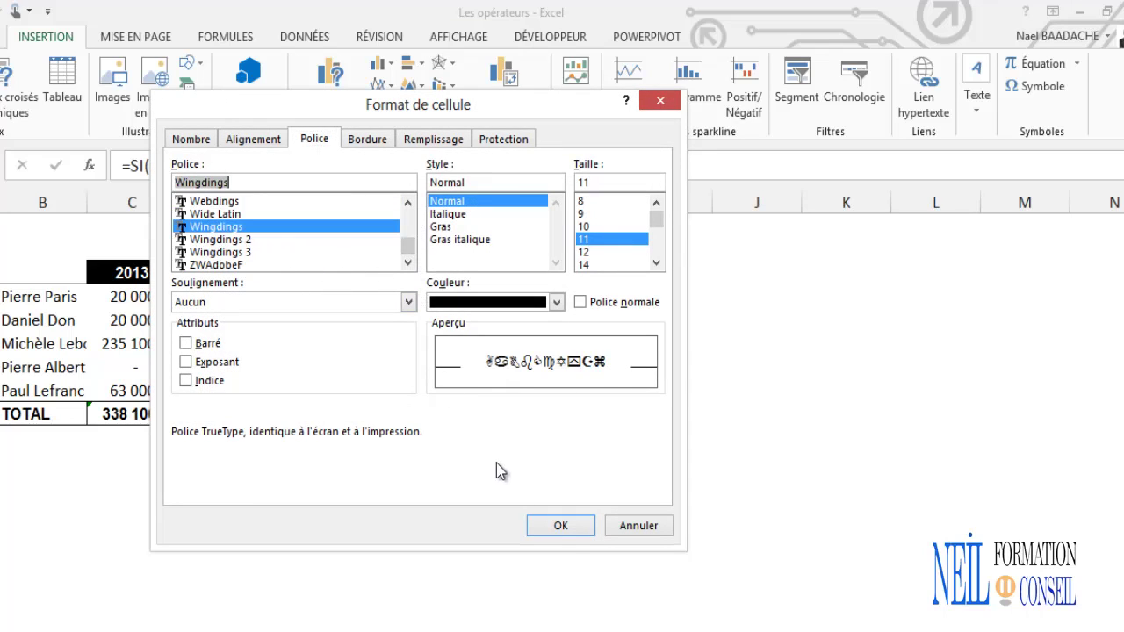
{"action": "left_click", "coordinate": [562, 525]}
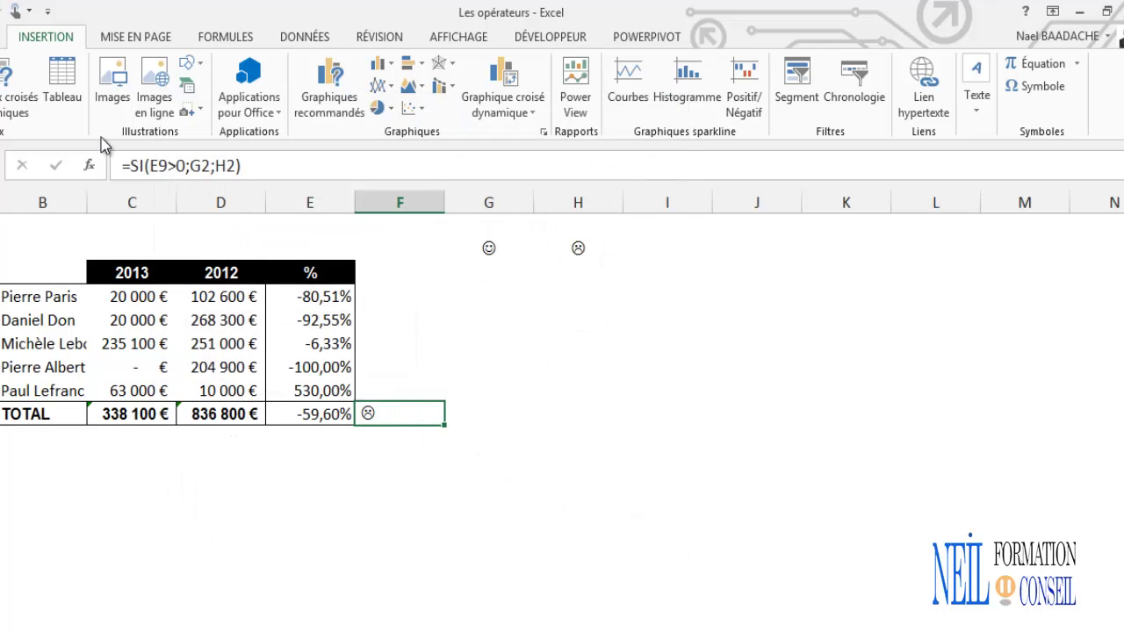
{"action": "left_click", "coordinate": [74, 33]}
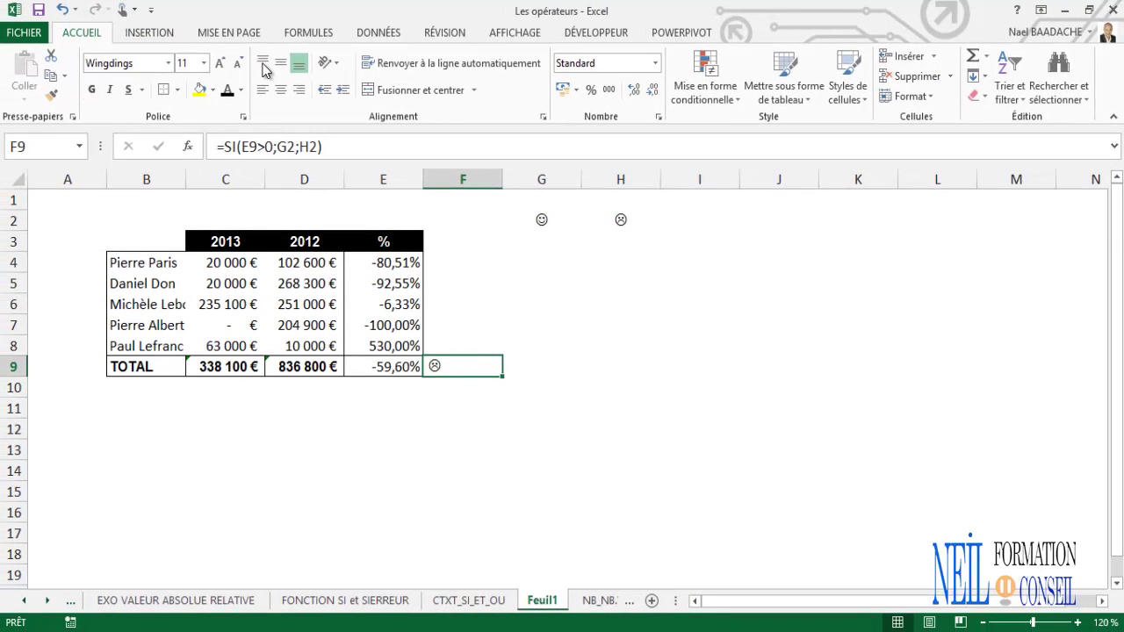
{"action": "left_click", "coordinate": [280, 90]}
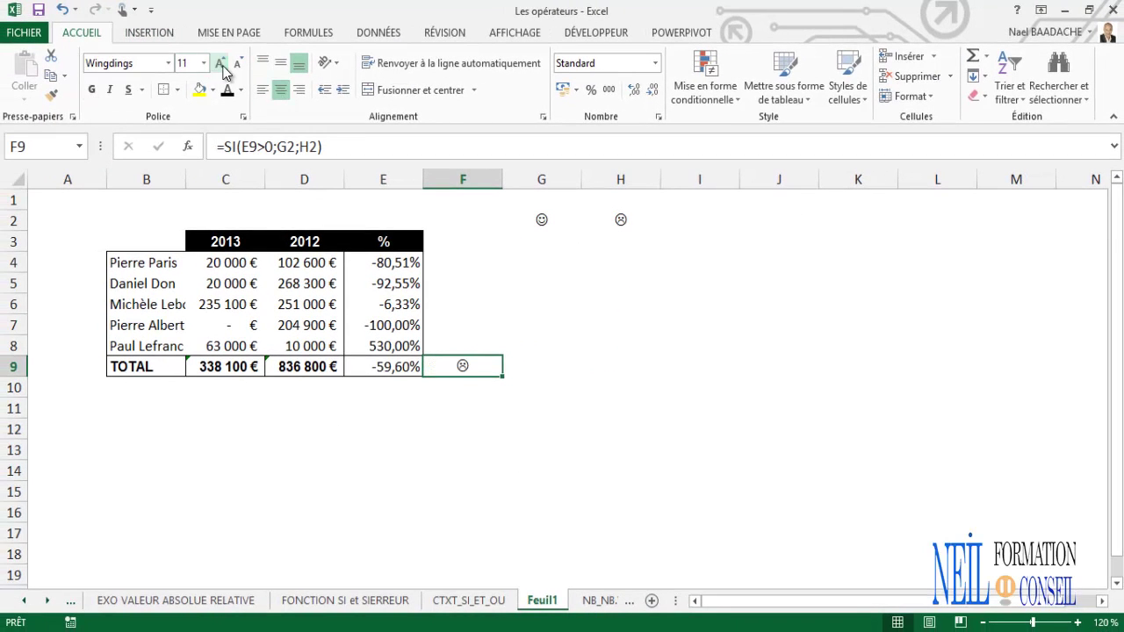
{"action": "left_click", "coordinate": [221, 65]}
{"action": "left_click", "coordinate": [221, 65]}
{"action": "left_click", "coordinate": [221, 65]}
{"action": "left_click", "coordinate": [615, 379]}
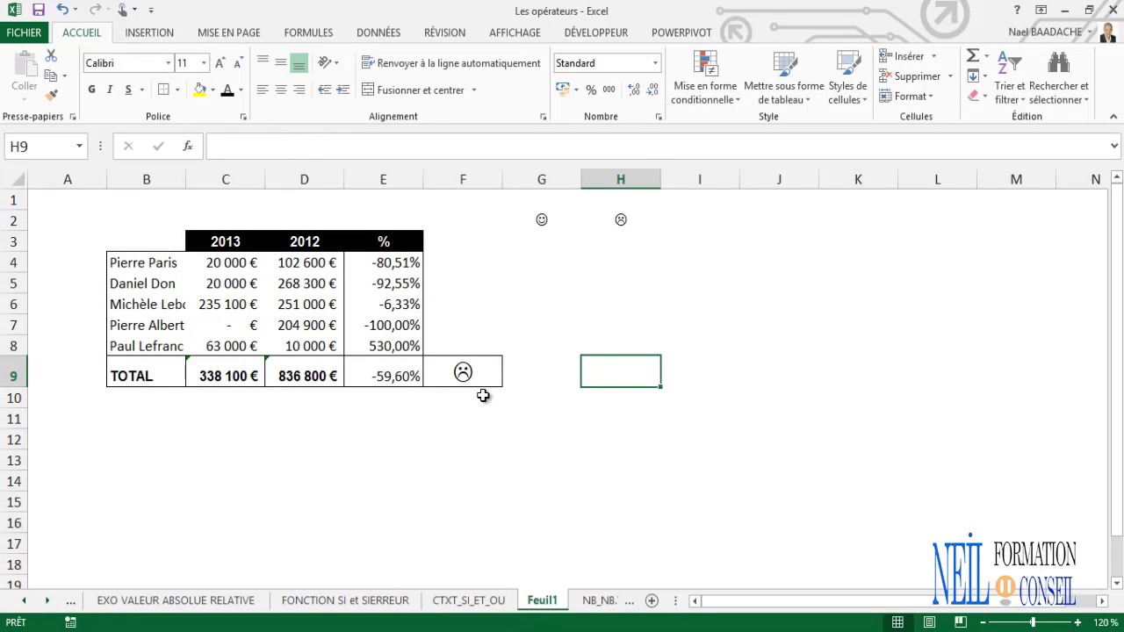
{"action": "left_click", "coordinate": [461, 372]}
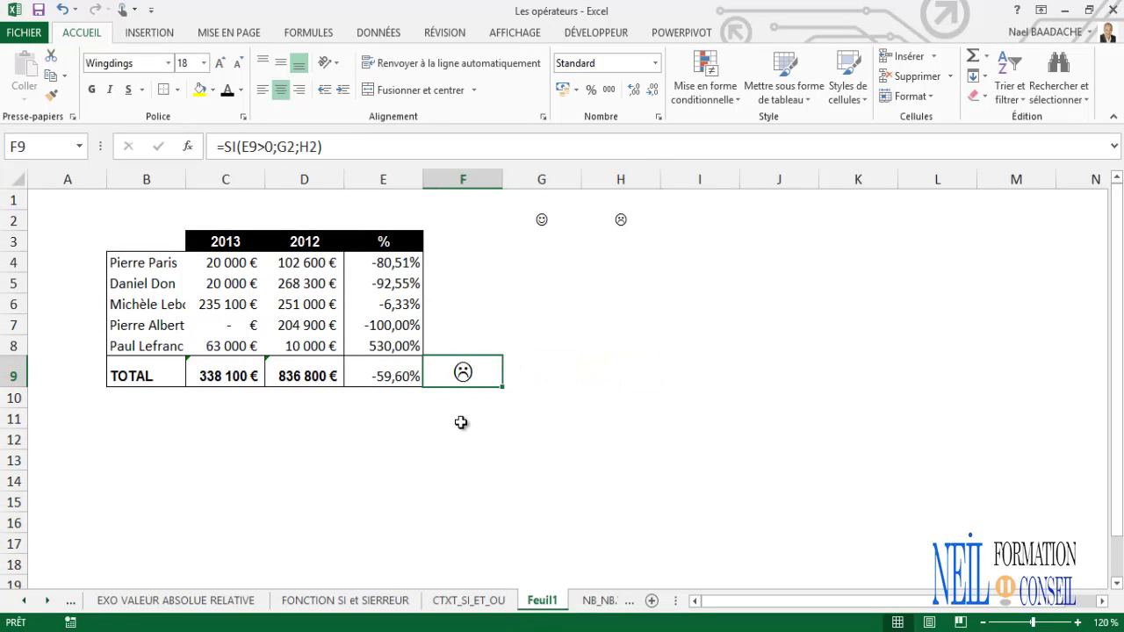
Restore C7 to 572 000 €, bringing total growth to 8,76% with a smiley
{"action": "left_click", "coordinate": [224, 328]}
{"action": "type", "text": "57"}
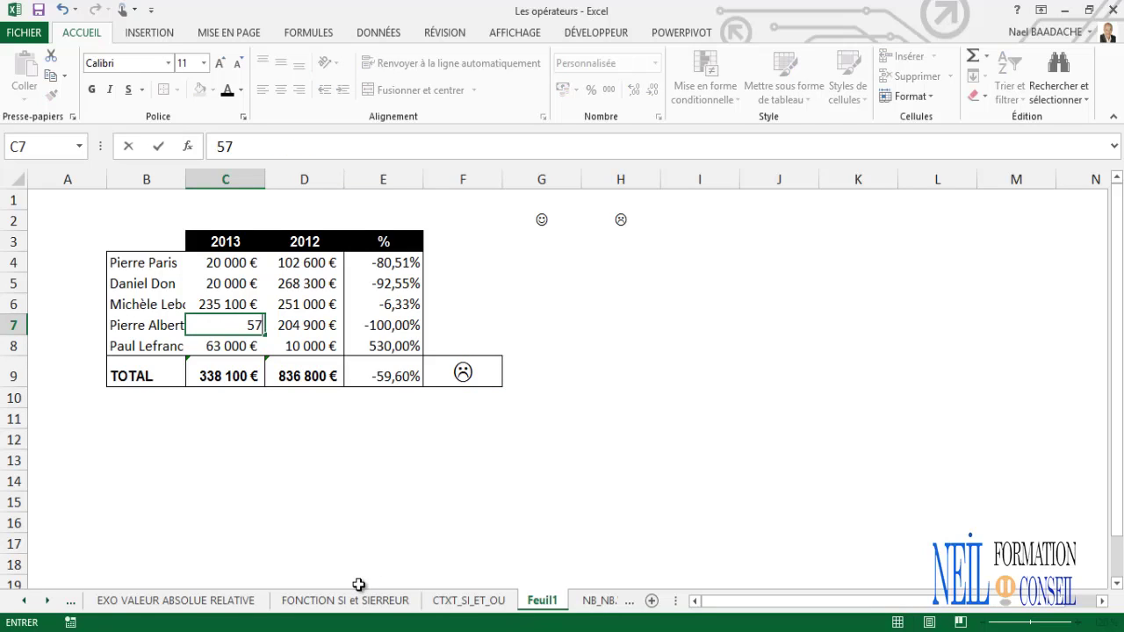
{"action": "type", "text": "2000"}
{"action": "key", "text": "Return"}
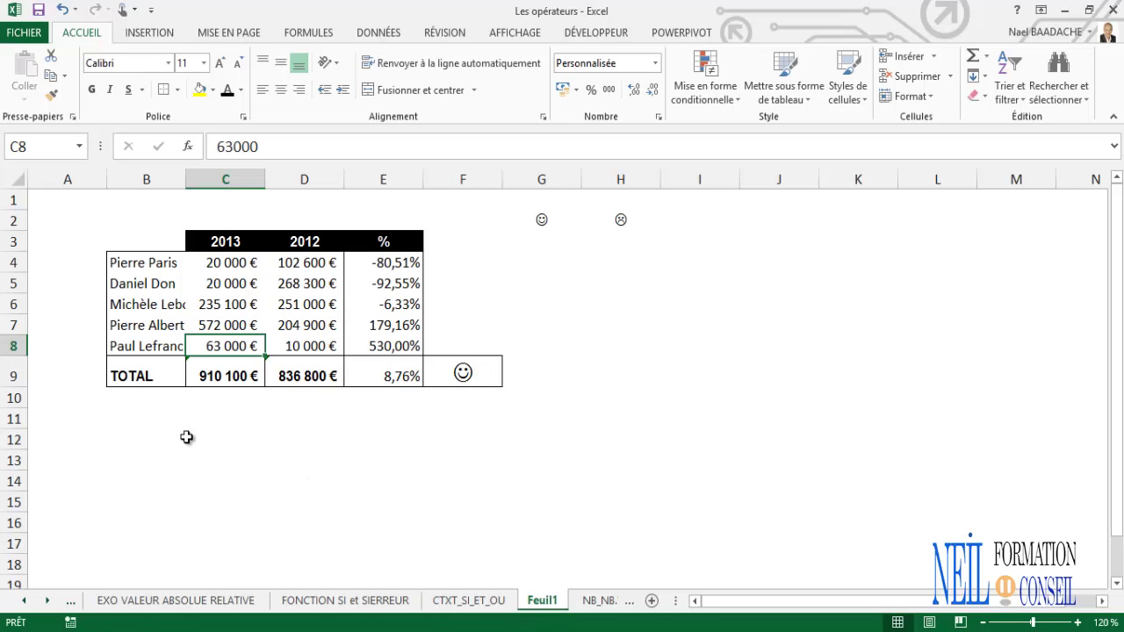
Cancel the entry started in B12 and switch to the CTXT_SI_ET_OU sheet
{"action": "left_click", "coordinate": [143, 436]}
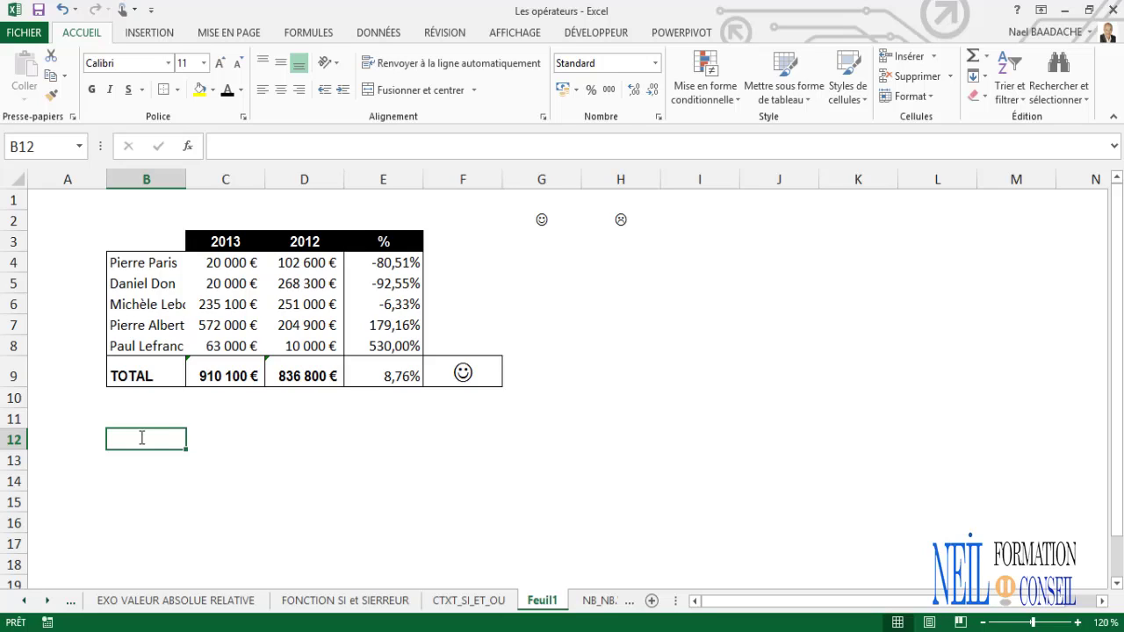
{"action": "type", "text": "="}
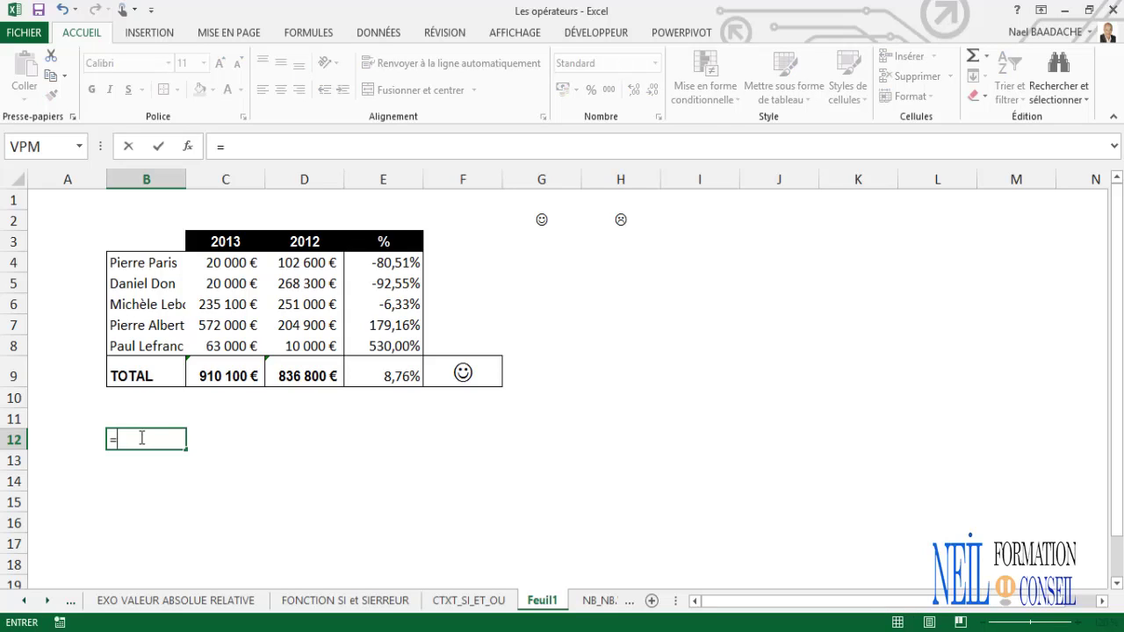
{"action": "key", "text": "Escape"}
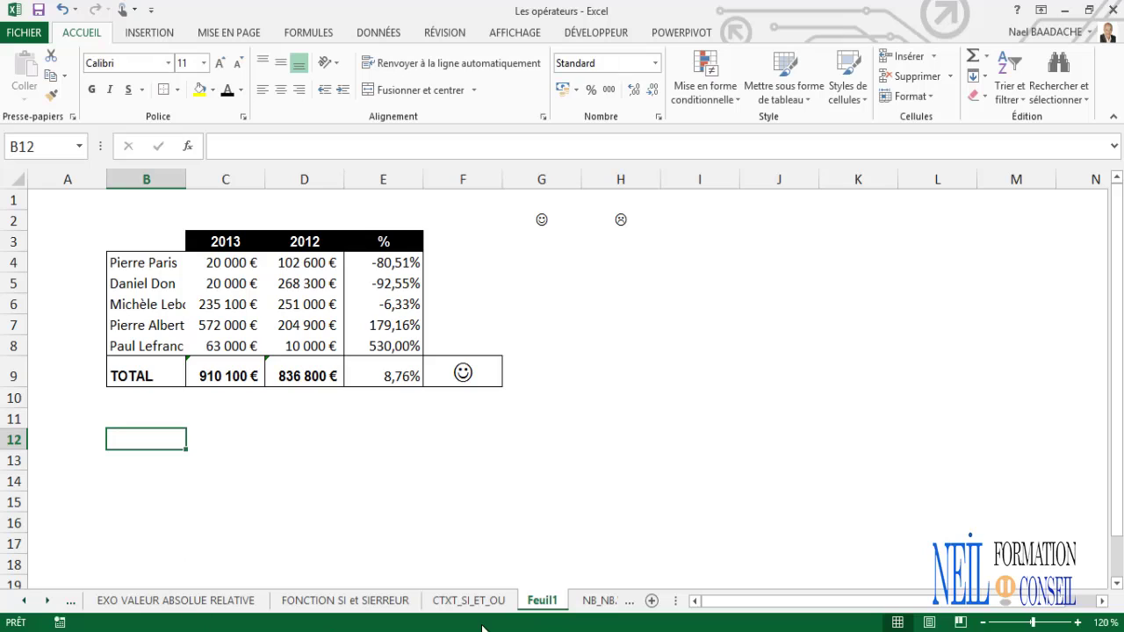
{"action": "left_click", "coordinate": [467, 600]}
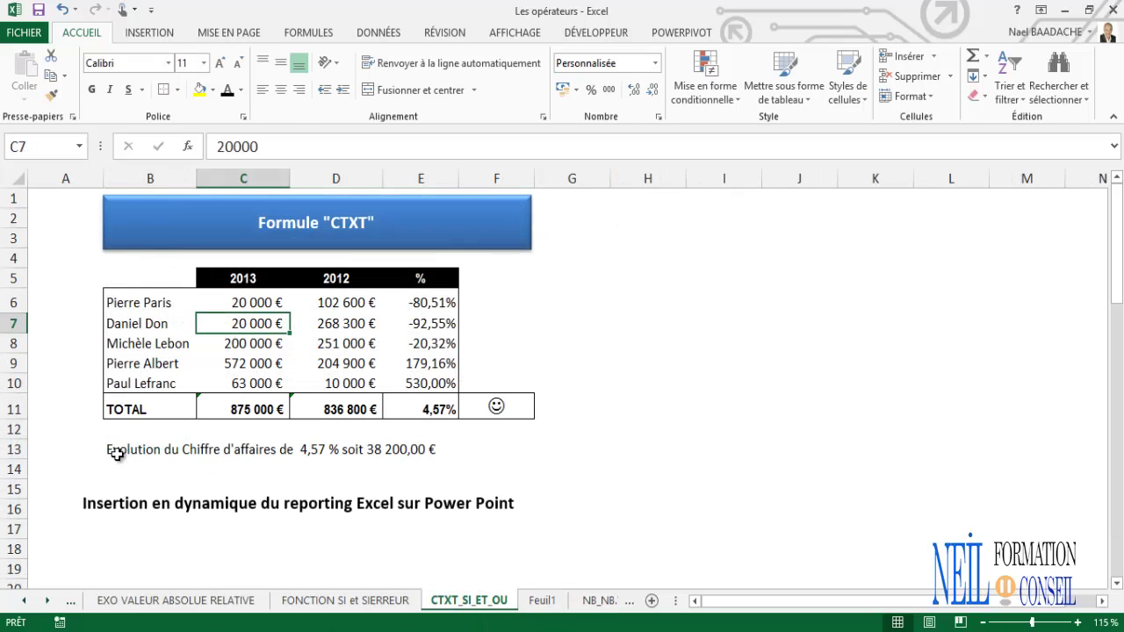
Turn the B13 sentence formula into text with an apostrophe and paste a copy into Feuil1's B15
{"action": "left_click", "coordinate": [117, 451]}
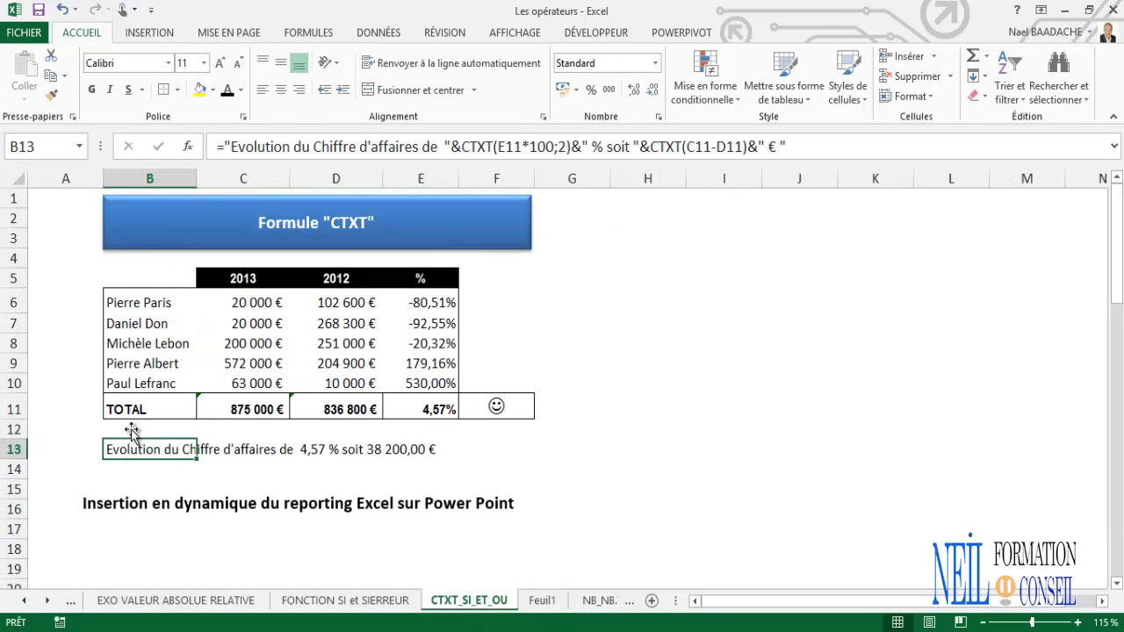
{"action": "left_click", "coordinate": [219, 146]}
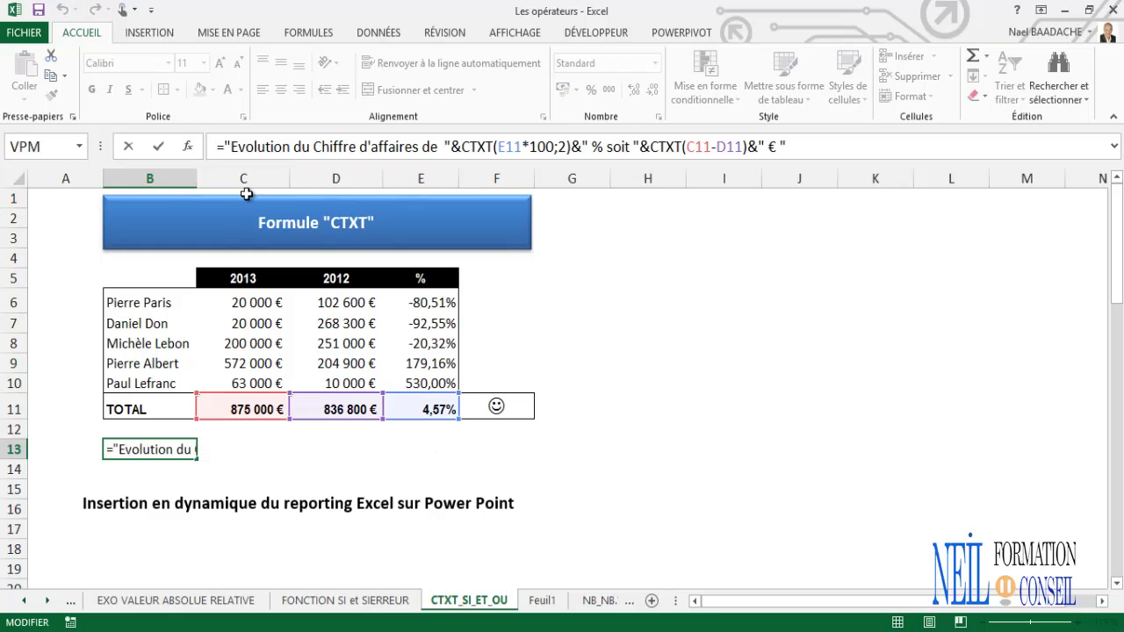
{"action": "type", "text": "'"}
{"action": "key", "text": "Return"}
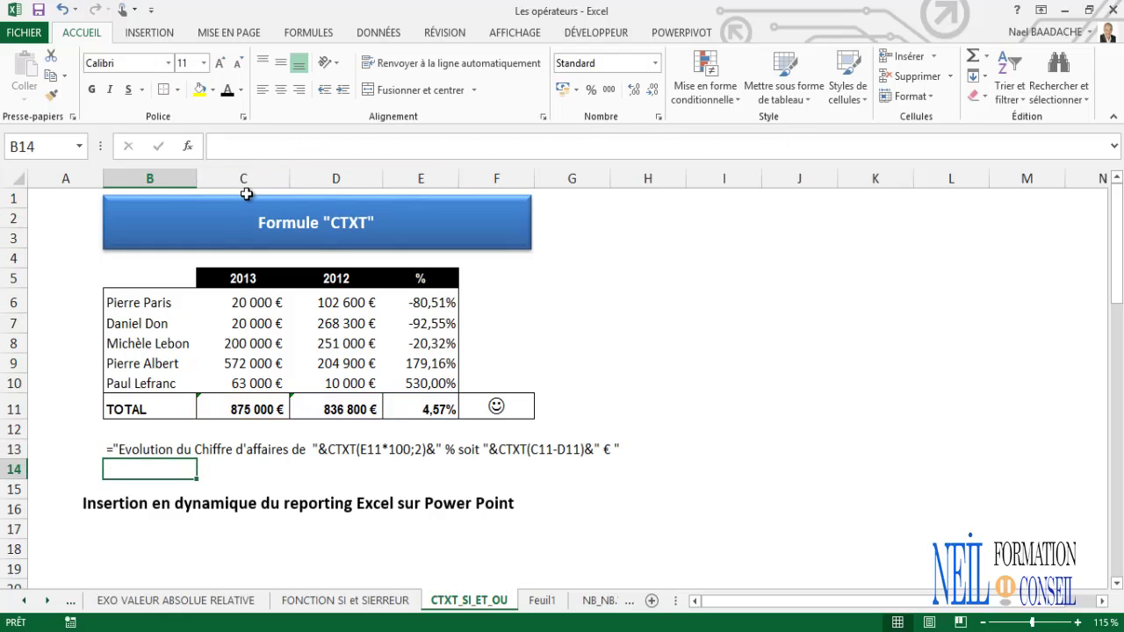
{"action": "key", "text": "Up"}
{"action": "key", "text": "ctrl+c"}
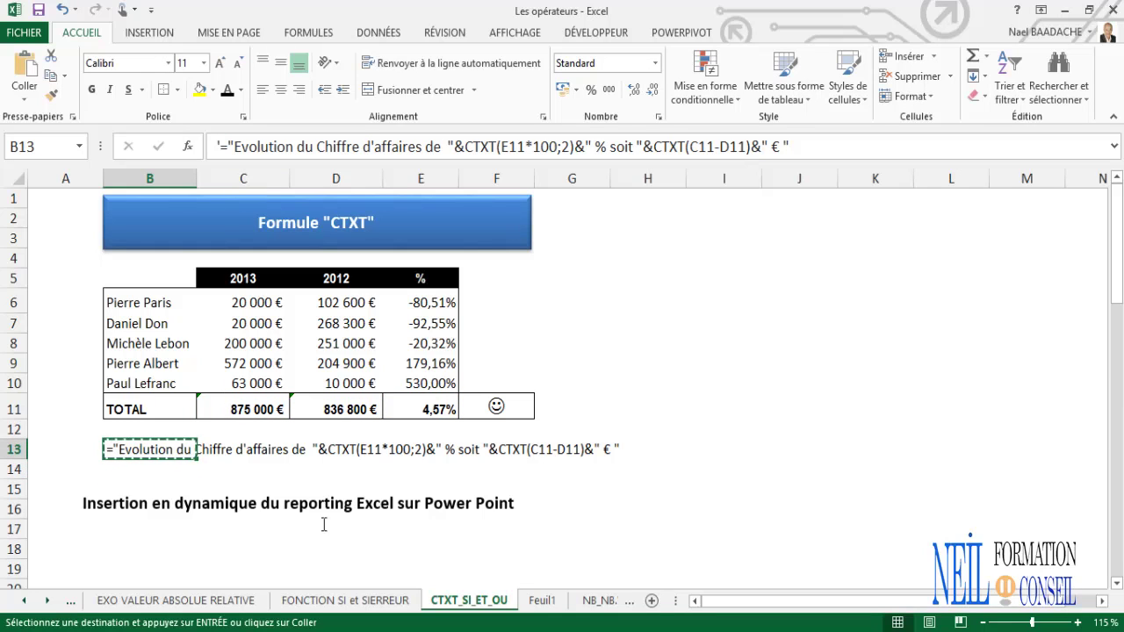
{"action": "left_click", "coordinate": [542, 601]}
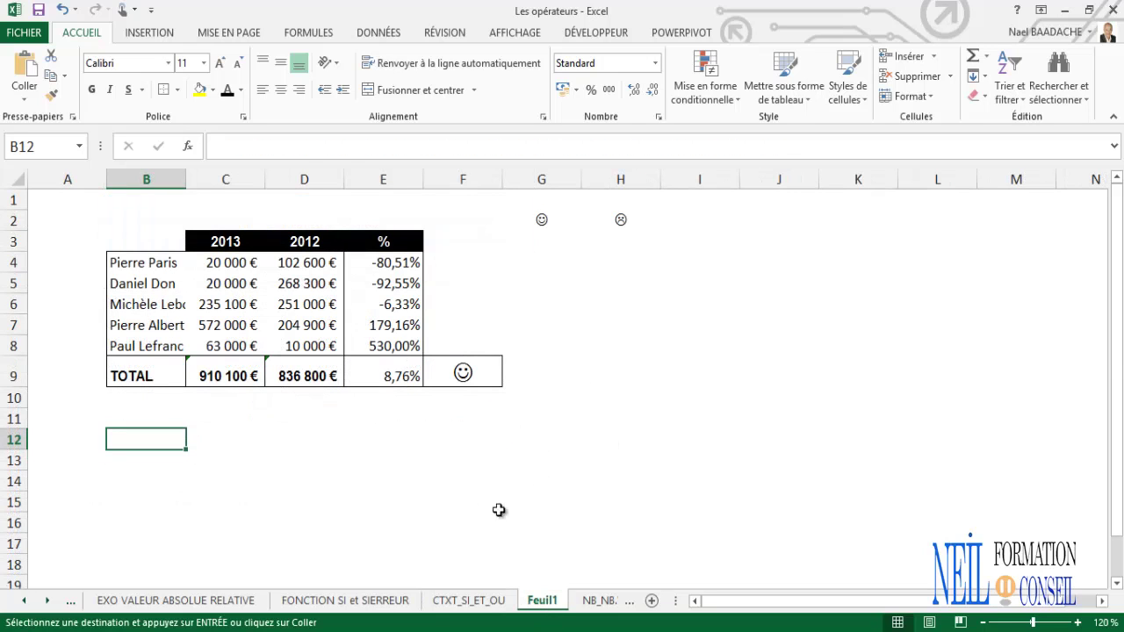
{"action": "left_click", "coordinate": [130, 506]}
{"action": "key", "text": "ctrl+v"}
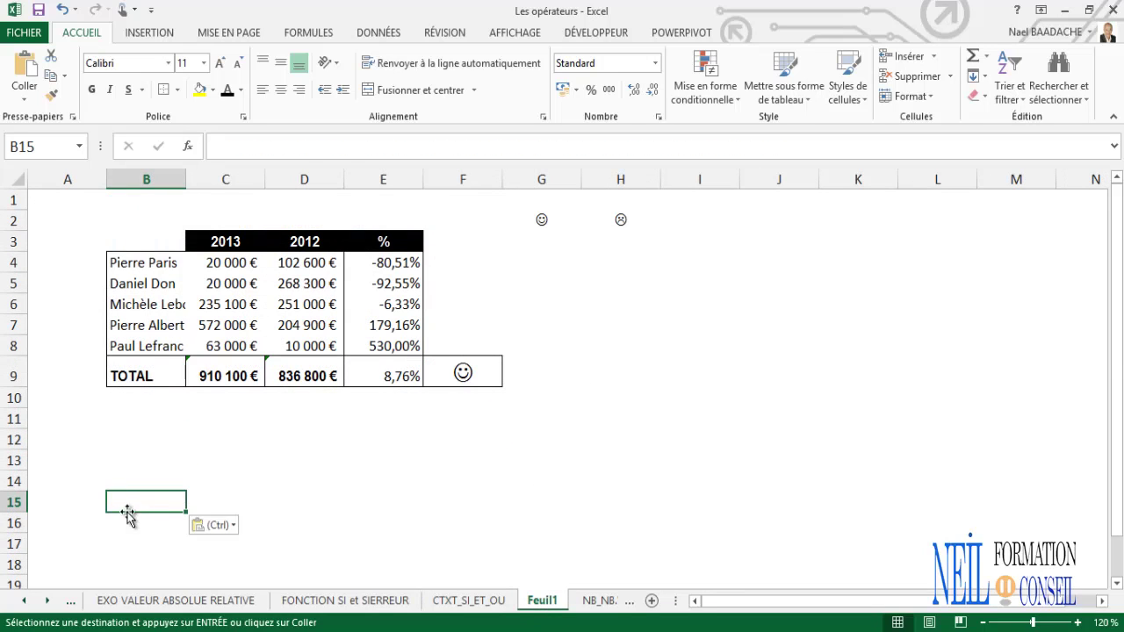
Delete the leading apostrophe in CTXT_SI_ET_OU's B13 so it works as a formula again
{"action": "left_click", "coordinate": [496, 603]}
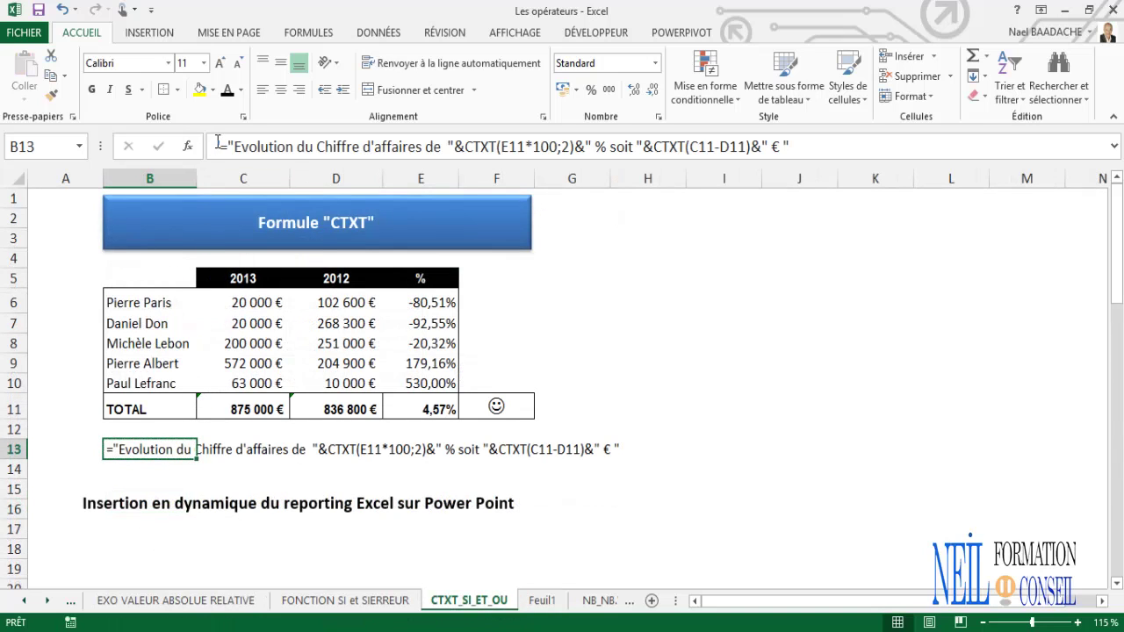
{"action": "key", "text": "F2"}
{"action": "key", "text": "Home"}
{"action": "key", "text": "Delete"}
{"action": "key", "text": "Return"}
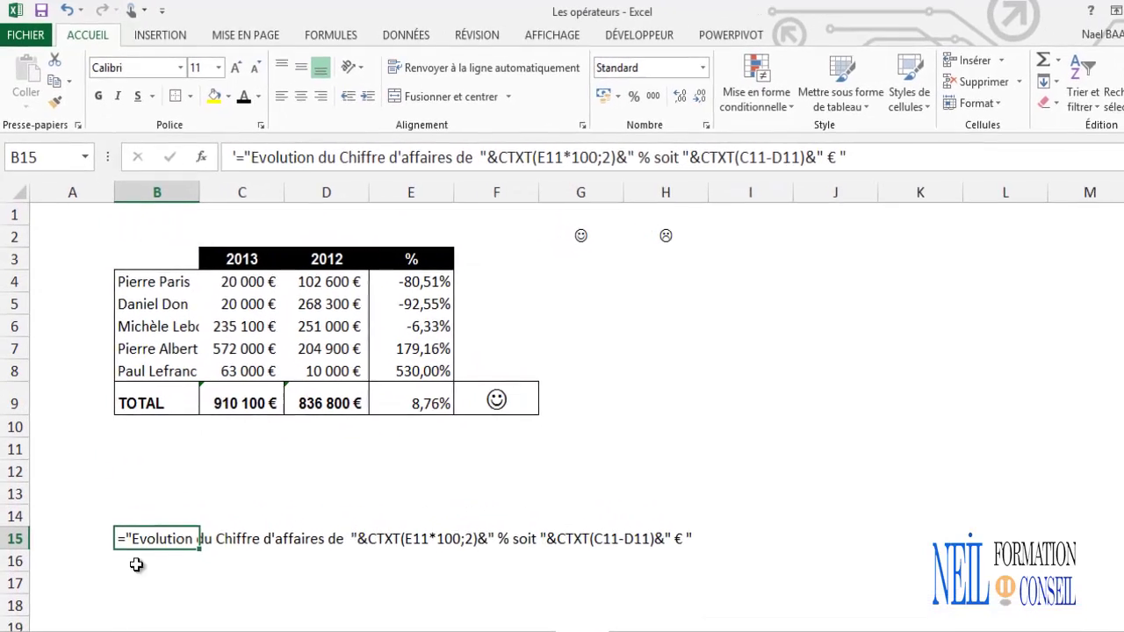
In B12, start typing ="Evolution du chiffre d'affaires de "&CTXT(E9*100;2)&
{"action": "left_click", "coordinate": [263, 615]}
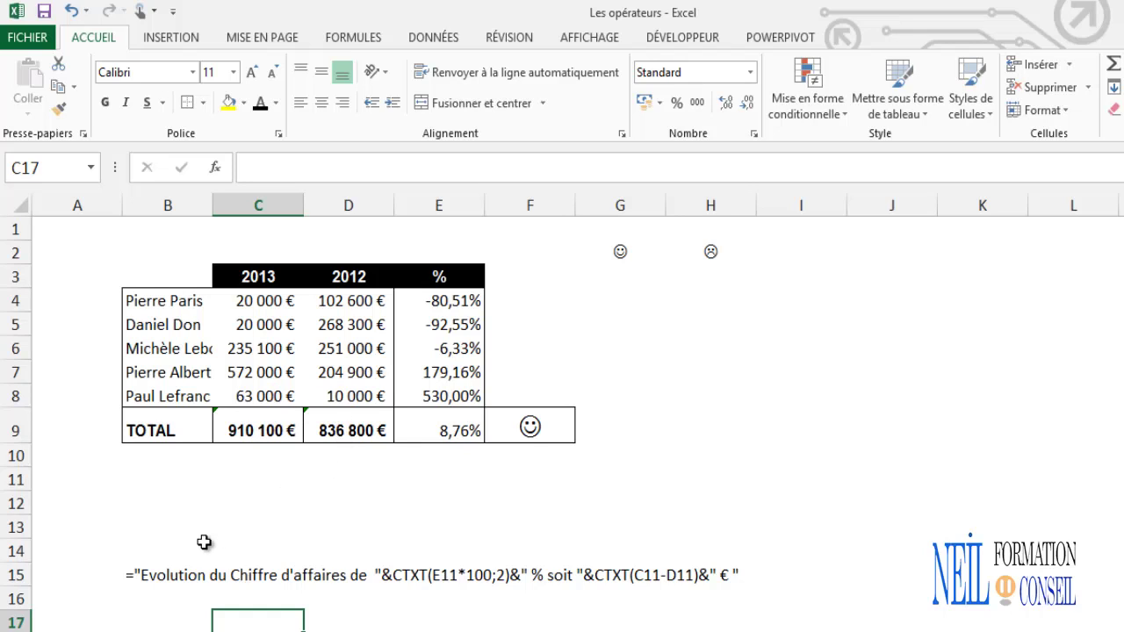
{"action": "left_click", "coordinate": [139, 498]}
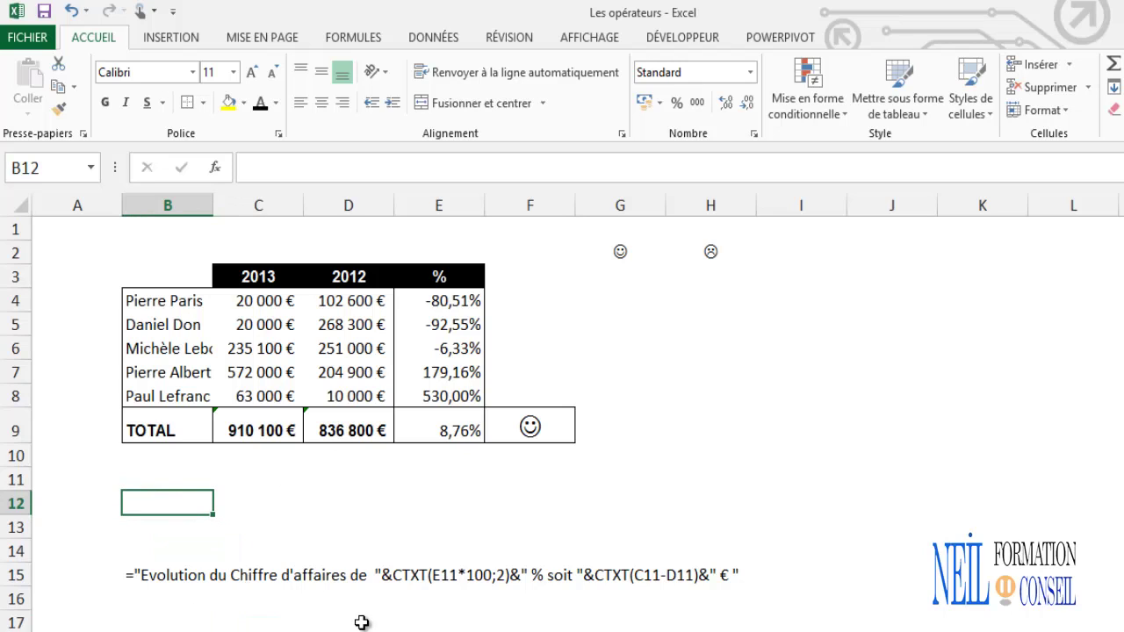
{"action": "type", "text": "="}
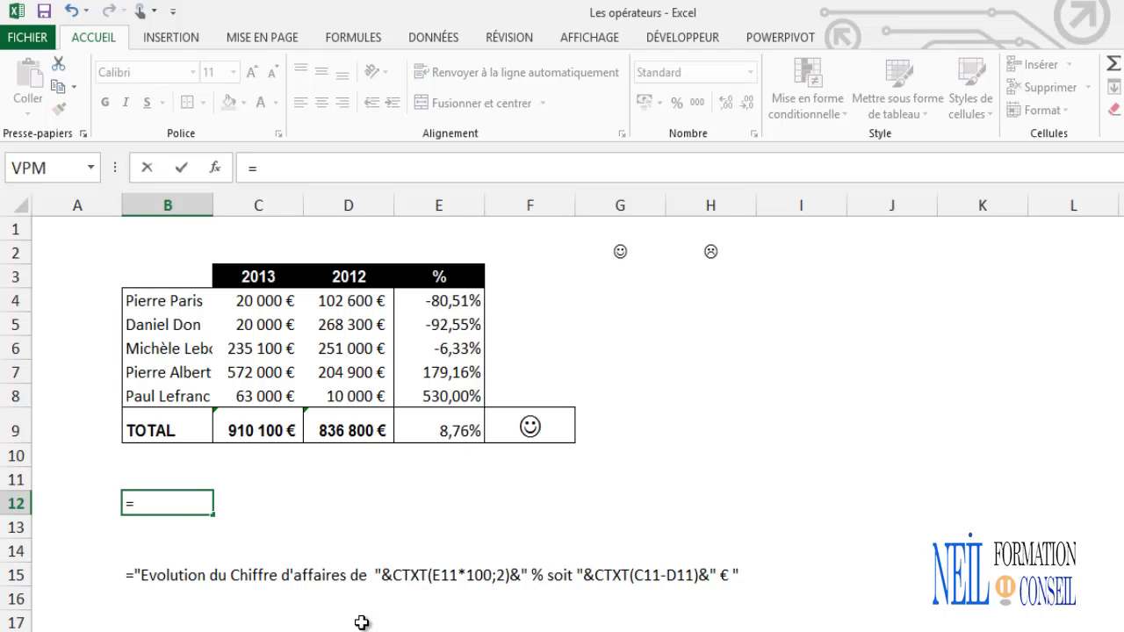
{"action": "type", "text": "\"Ev"}
{"action": "type", "text": "olution du c"}
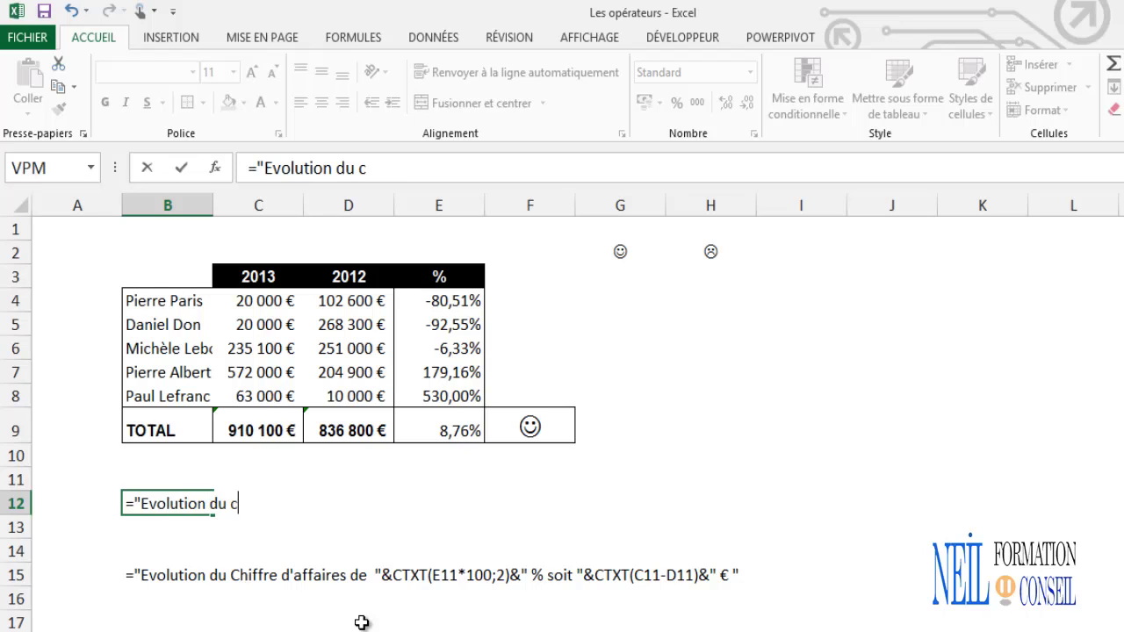
{"action": "type", "text": "hiffre d'aff"}
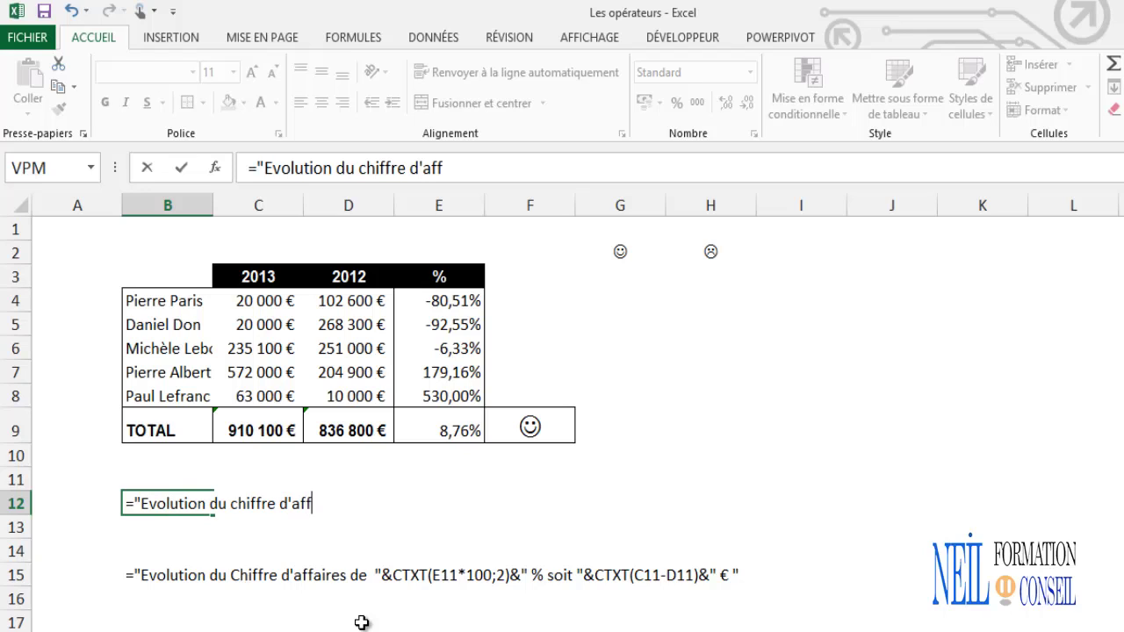
{"action": "type", "text": "aires de"}
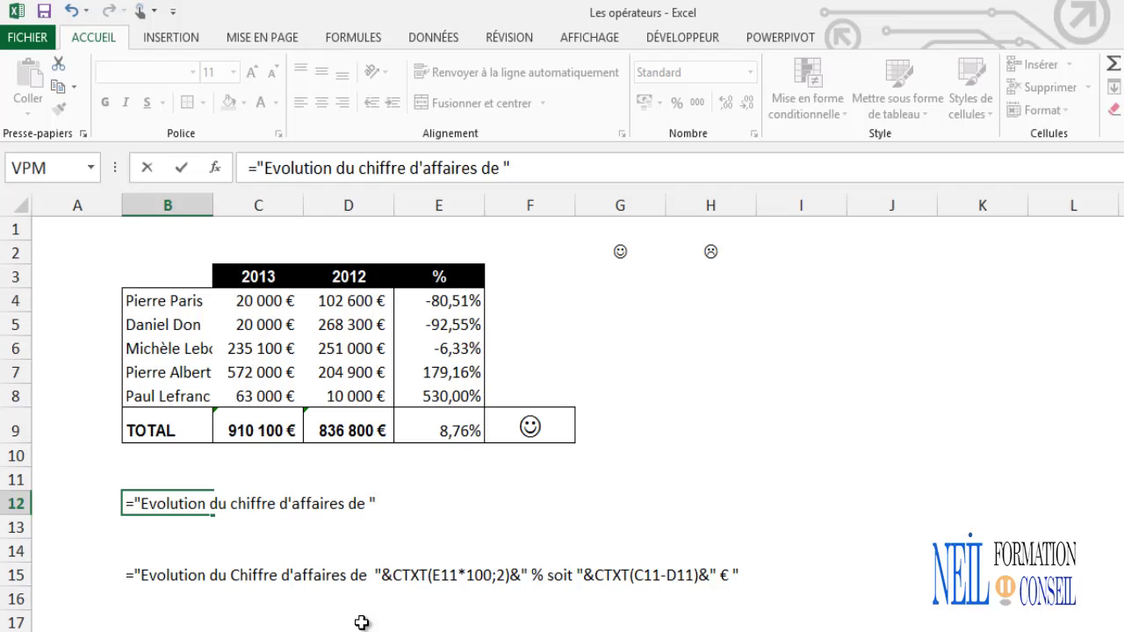
{"action": "type", "text": "&"}
{"action": "type", "text": "C"}
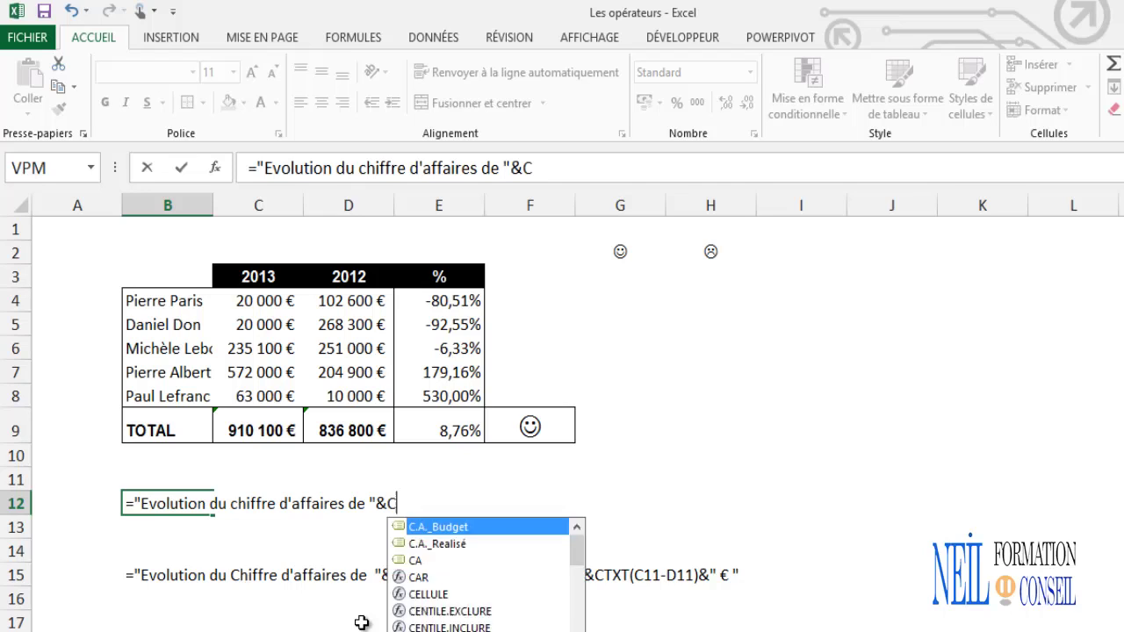
{"action": "type", "text": "TXT("}
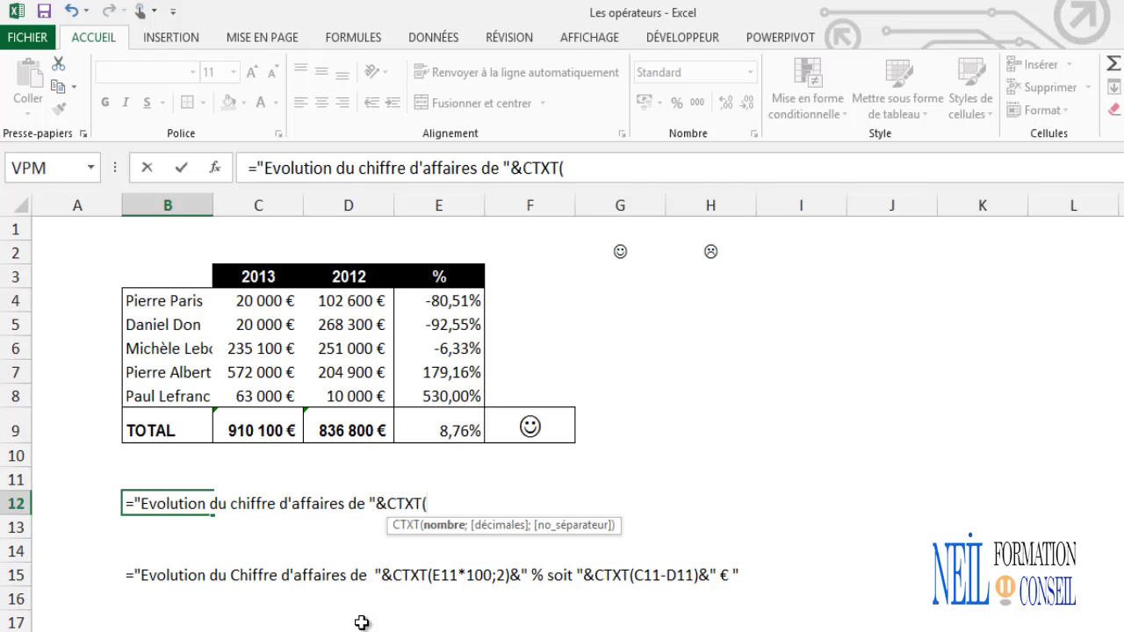
{"action": "left_click", "coordinate": [438, 431]}
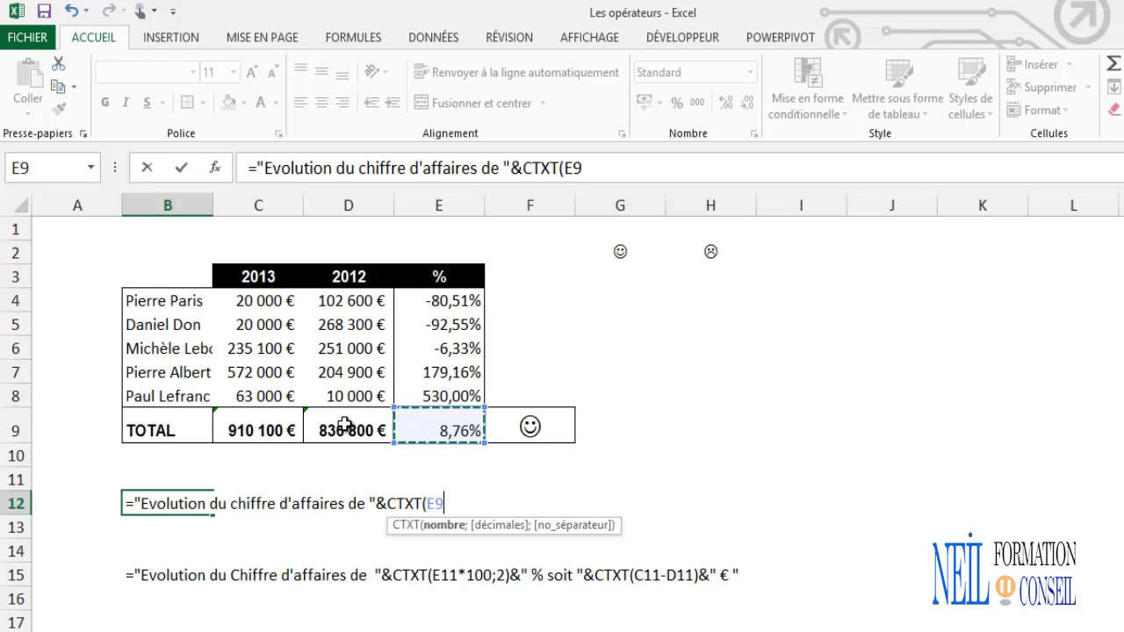
{"action": "type", "text": "*1"}
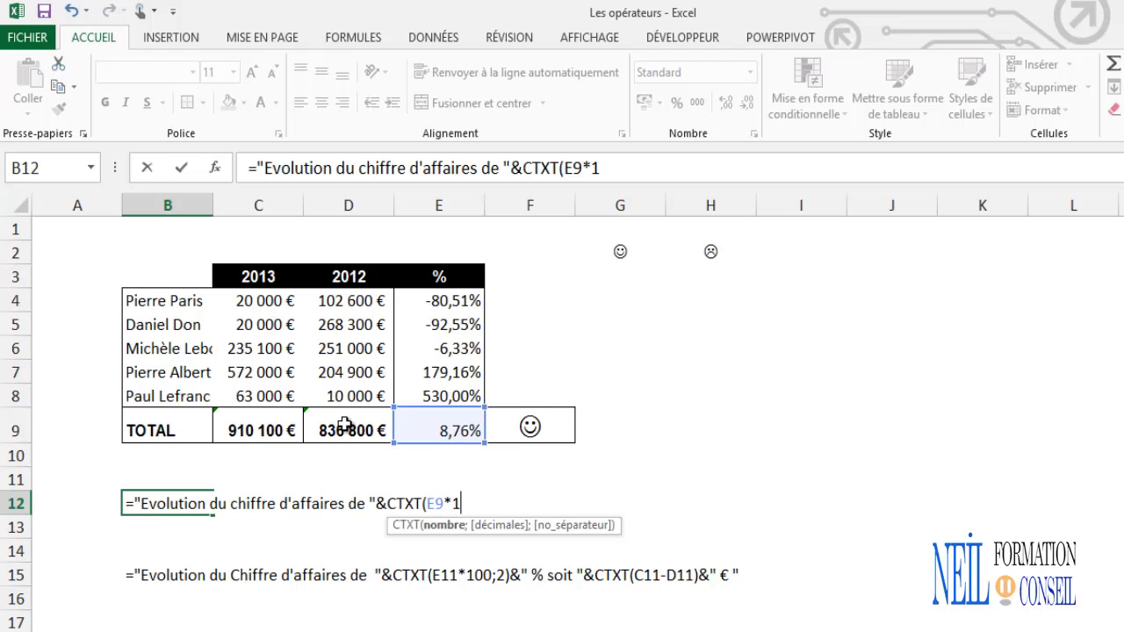
{"action": "type", "text": "00"}
{"action": "type", "text": ";"}
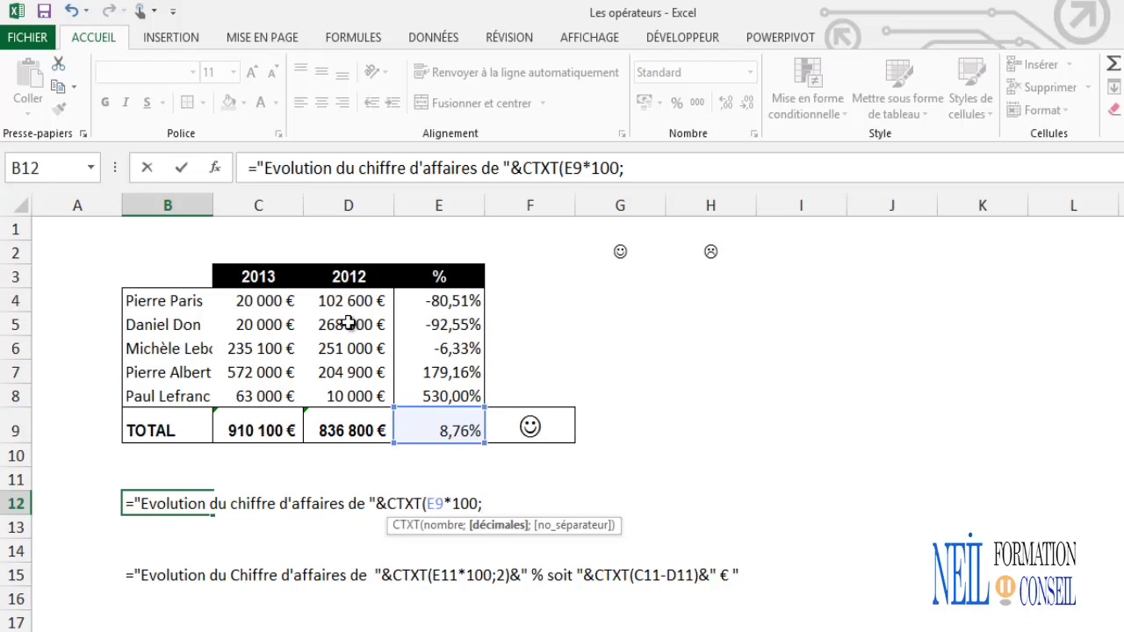
{"action": "type", "text": "2"}
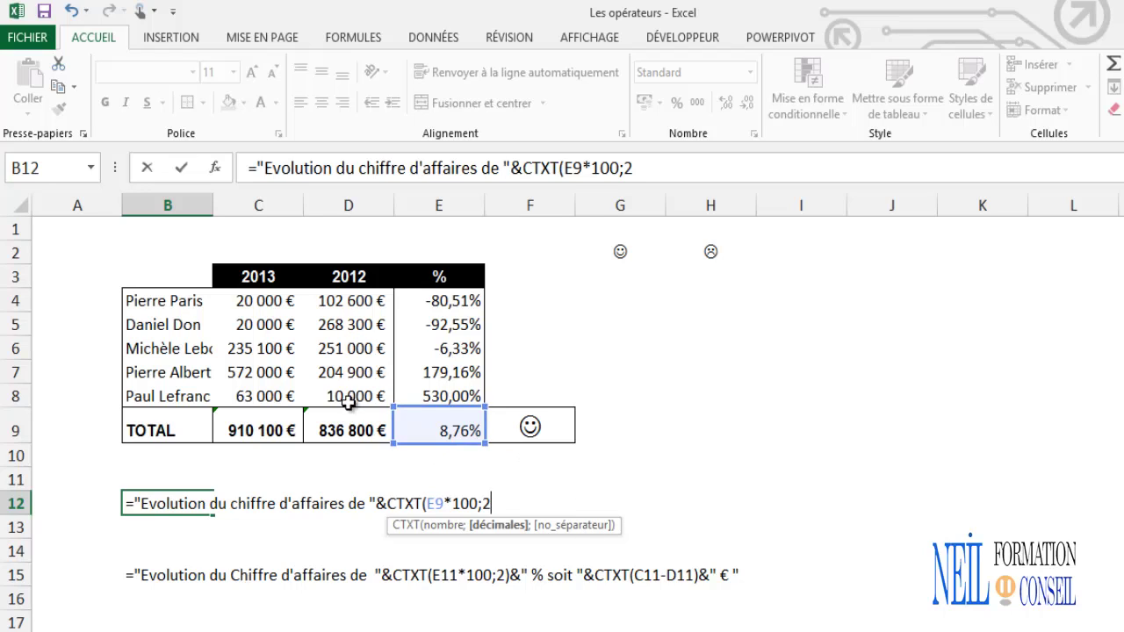
{"action": "type", "text": ")"}
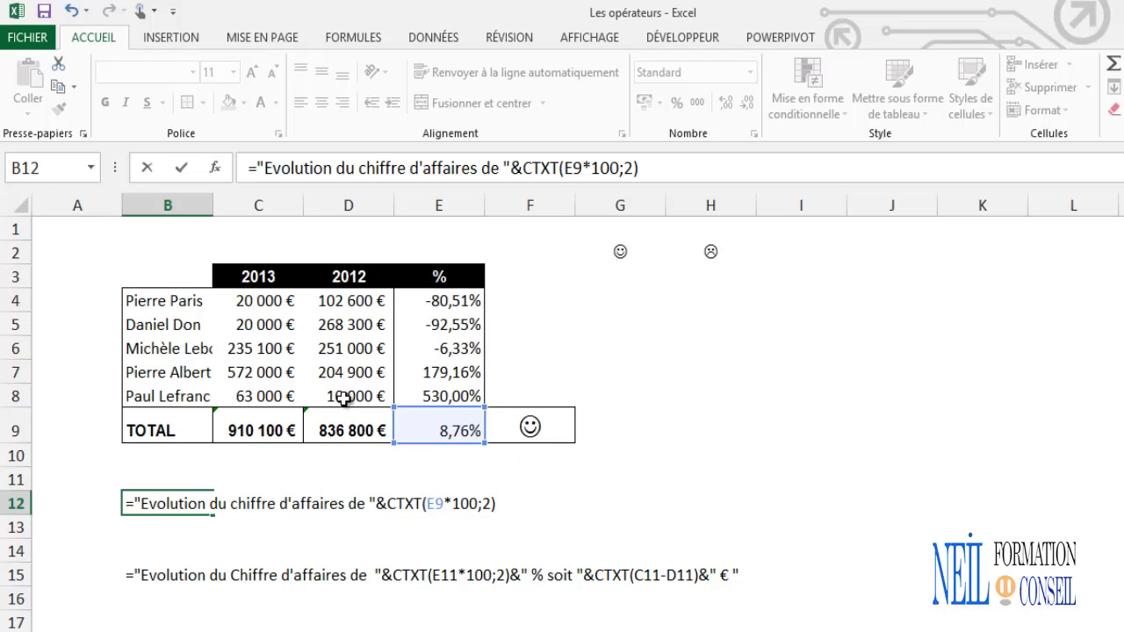
{"action": "type", "text": "&"}
{"action": "type", "text": " \""}
Extend the B12 formula with " % soit" and ctxt(C9-D9)&" €", then commit it
{"action": "key", "text": "BackSpace"}
{"action": "key", "text": "BackSpace"}
{"action": "type", "text": "\" "}
{"action": "type", "text": "%"}
{"action": "type", "text": " soit\""}
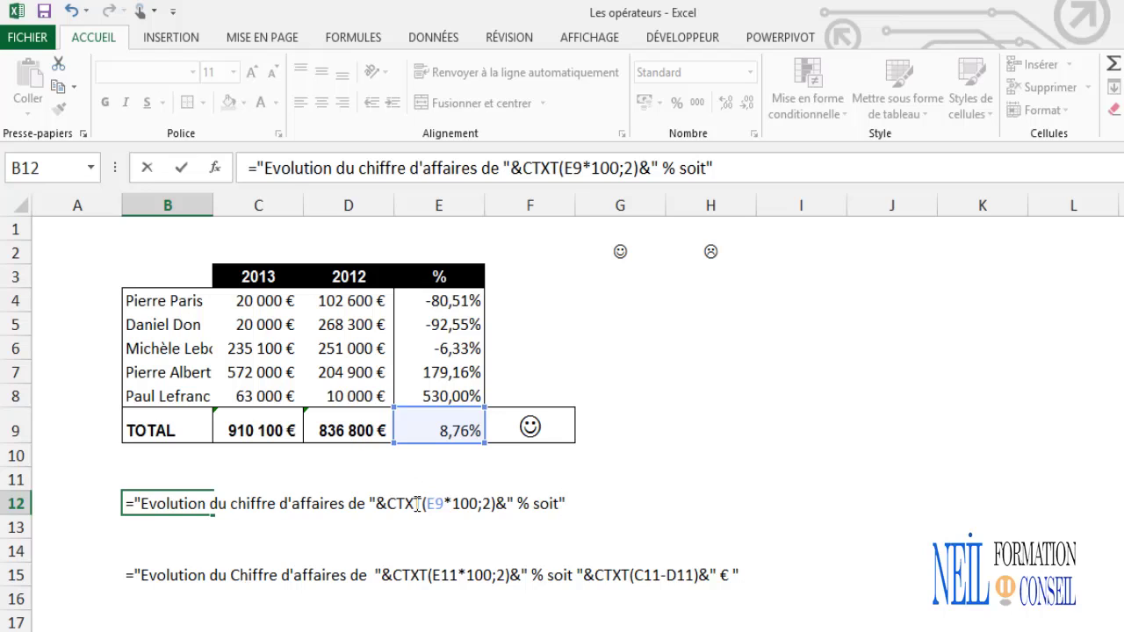
{"action": "type", "text": "ctxt"}
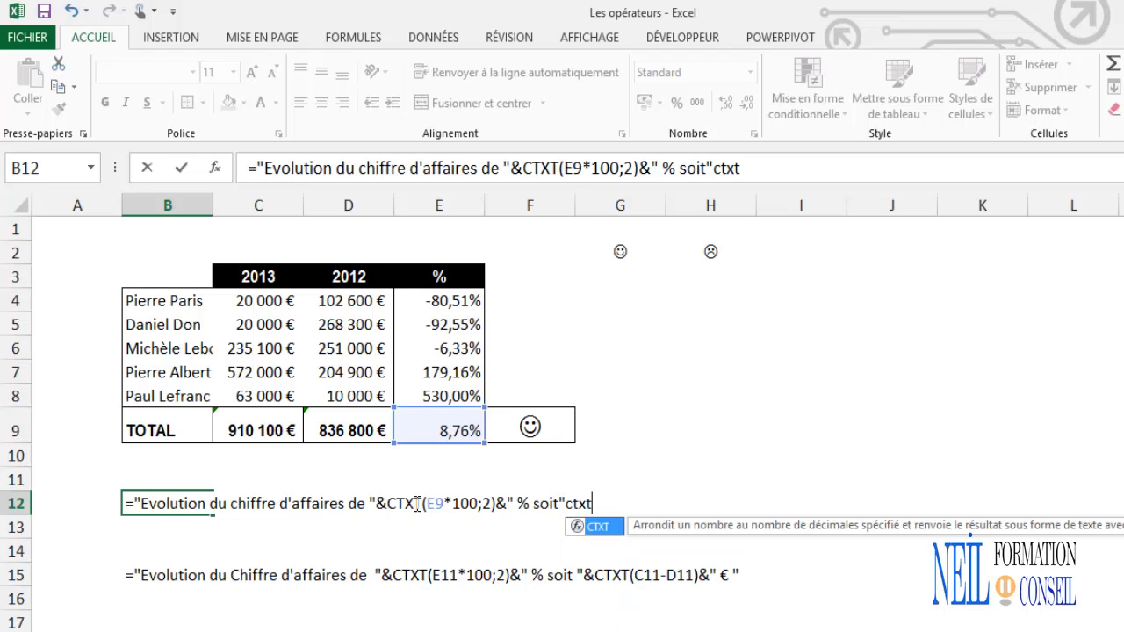
{"action": "type", "text": "("}
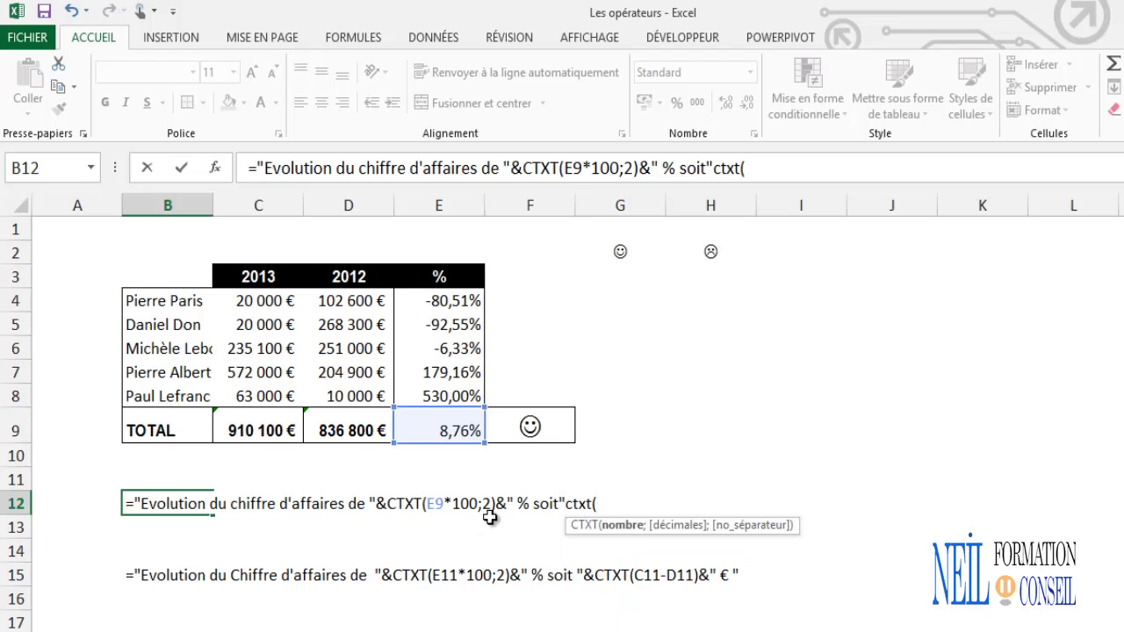
{"action": "left_click", "coordinate": [256, 427]}
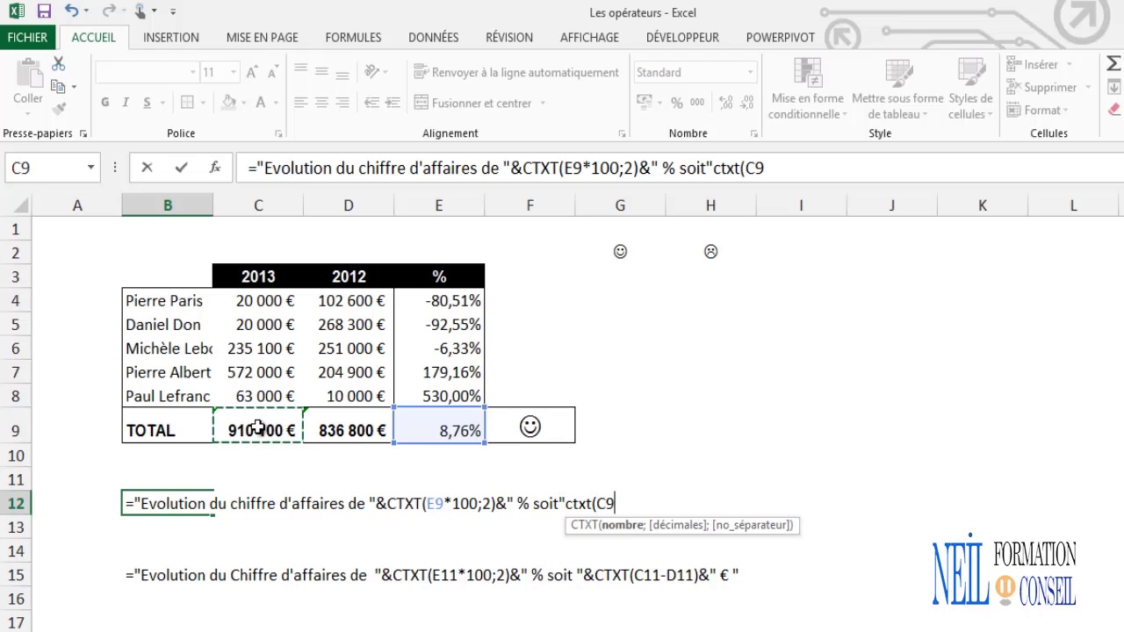
{"action": "type", "text": "-"}
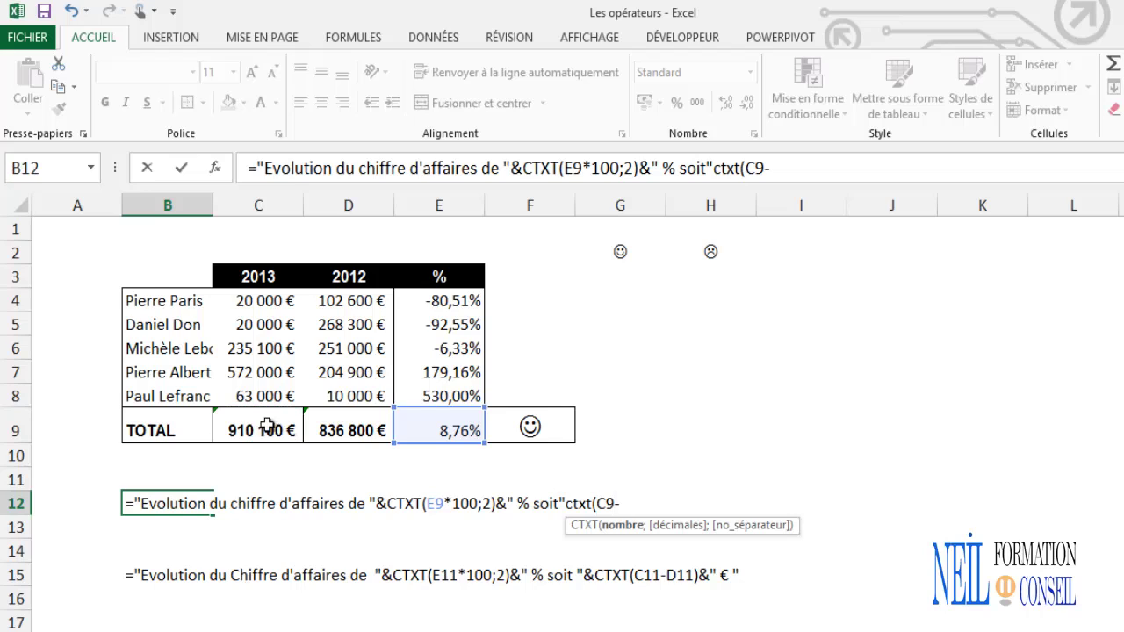
{"action": "left_click", "coordinate": [344, 430]}
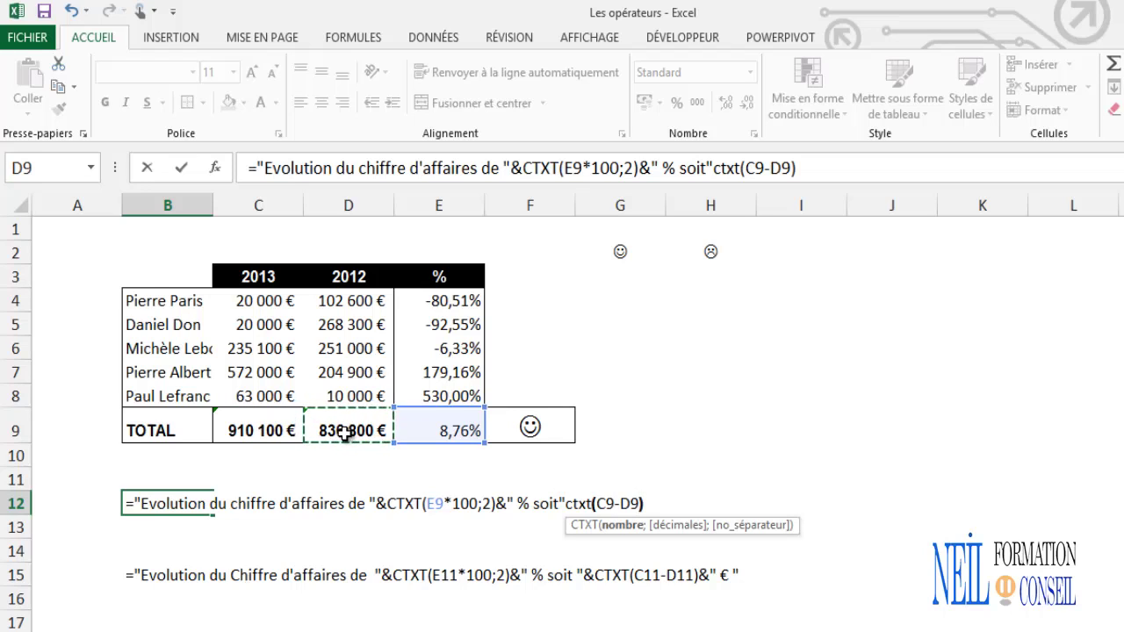
{"action": "type", "text": ")"}
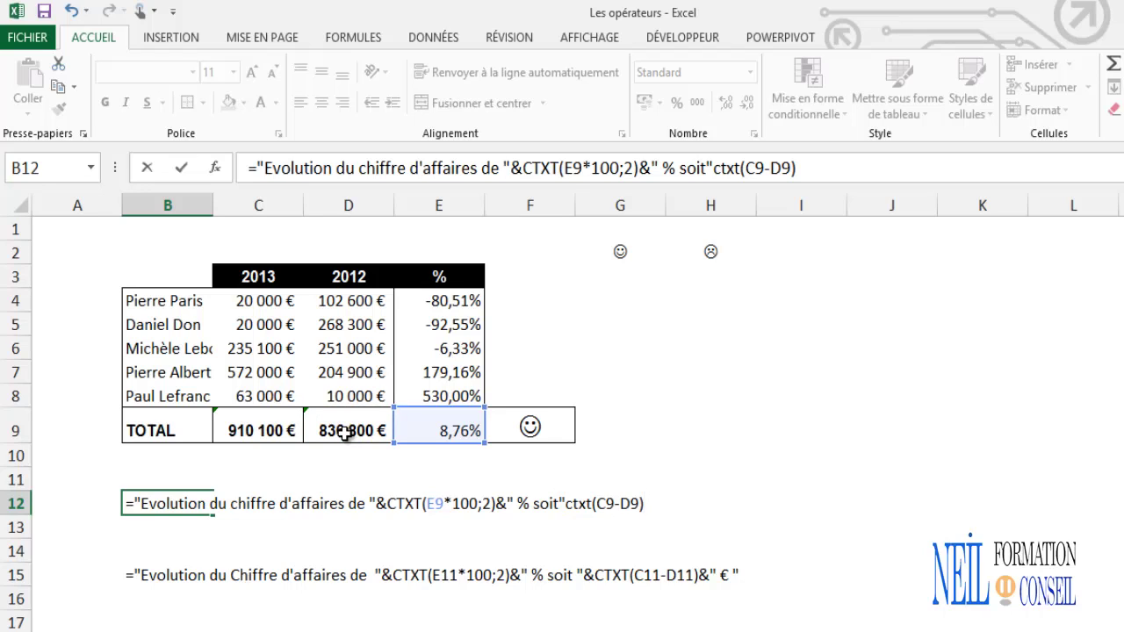
{"action": "type", "text": "&"}
{"action": "type", "text": "\" "}
{"action": "type", "text": "€"}
{"action": "type", "text": "\""}
{"action": "key", "text": "Return"}
{"action": "key", "text": "Return"}
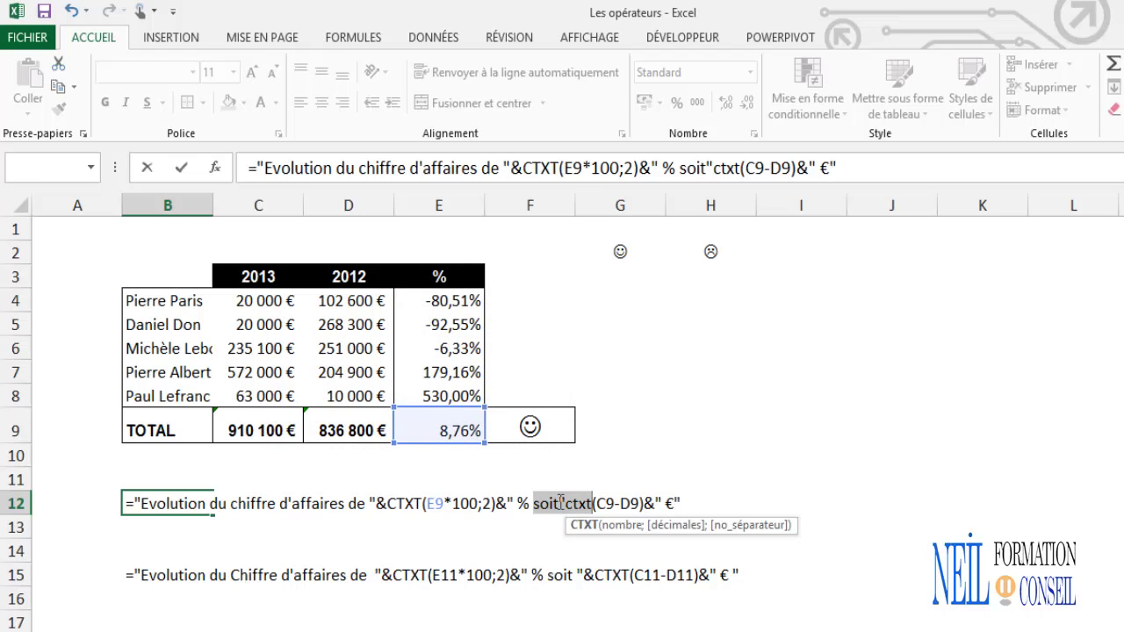
Fix the B12 formula by placing the & after the closing quote of " % soit"
{"action": "left_click", "coordinate": [560, 502]}
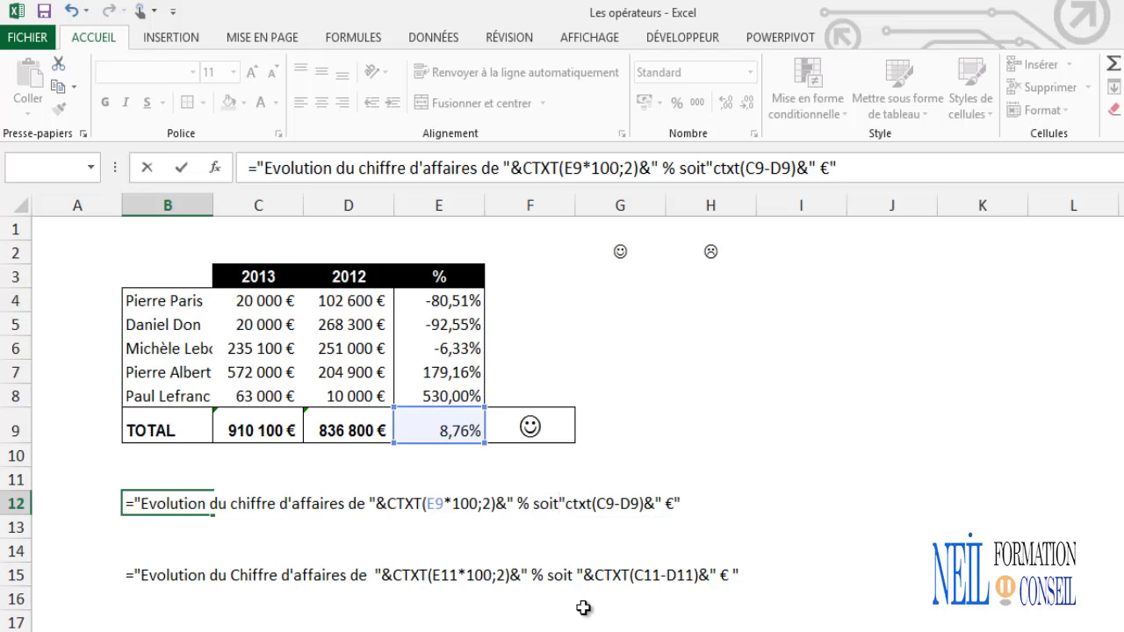
{"action": "type", "text": "&"}
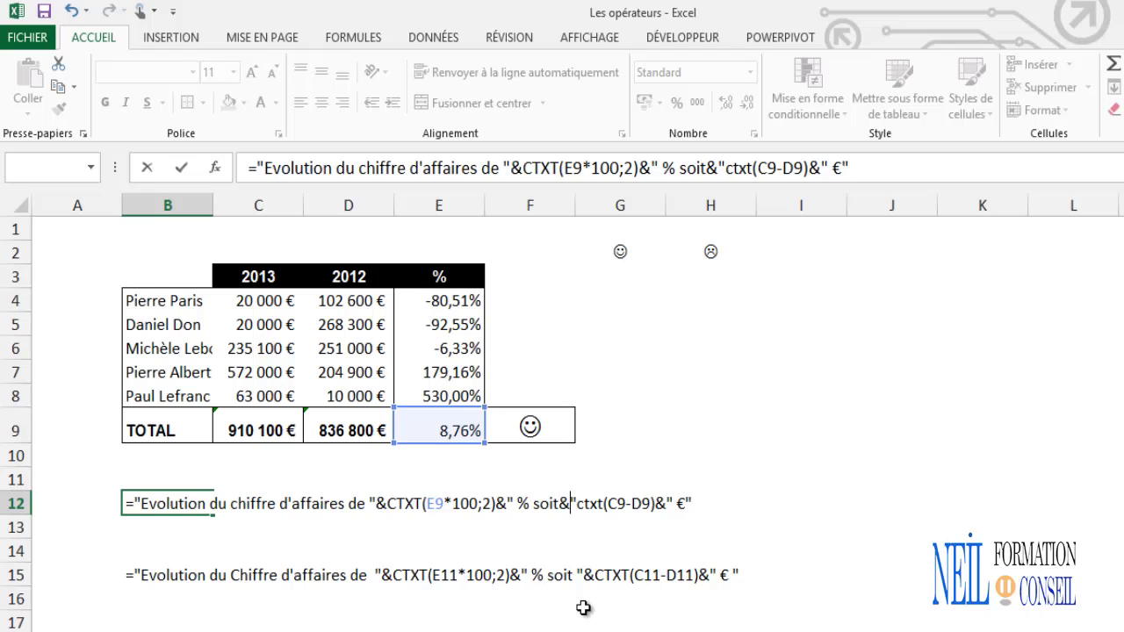
{"action": "key", "text": "BackSpace"}
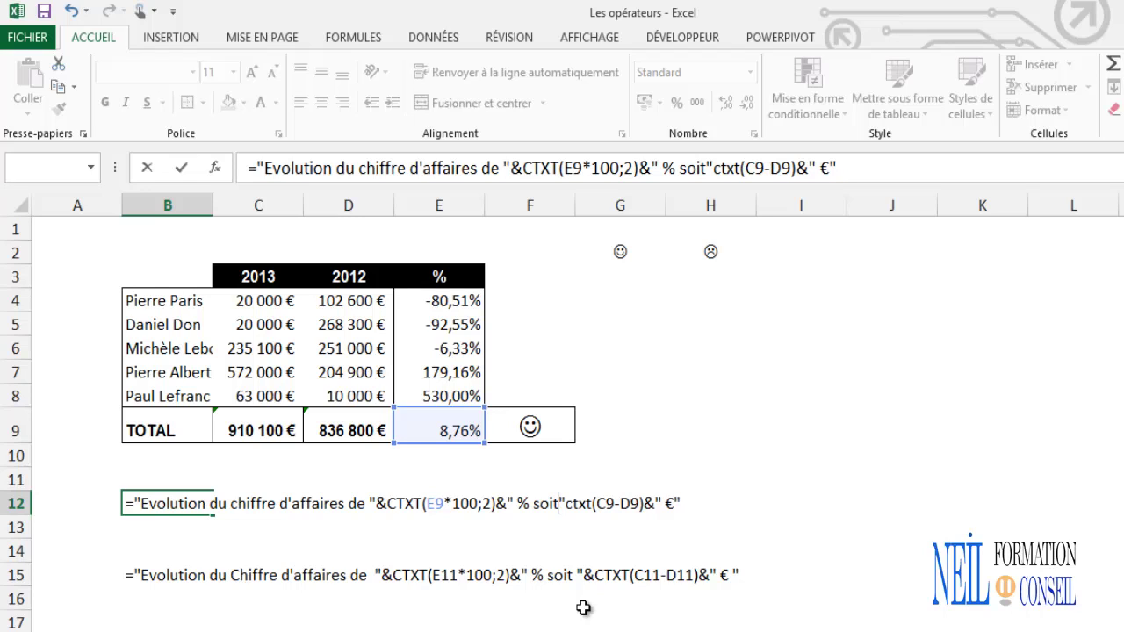
{"action": "key", "text": "Right"}
{"action": "type", "text": "&"}
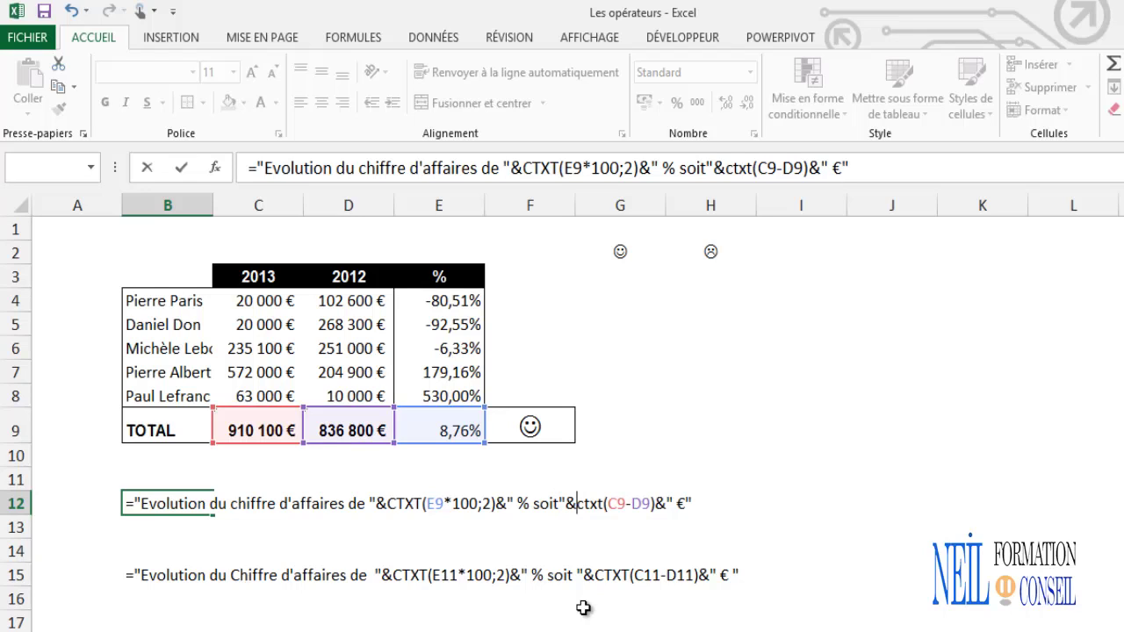
{"action": "key", "text": "Return"}
Set the 2013 sales in C7 to 0 to test the sad smiley
{"action": "key", "text": "Up"}
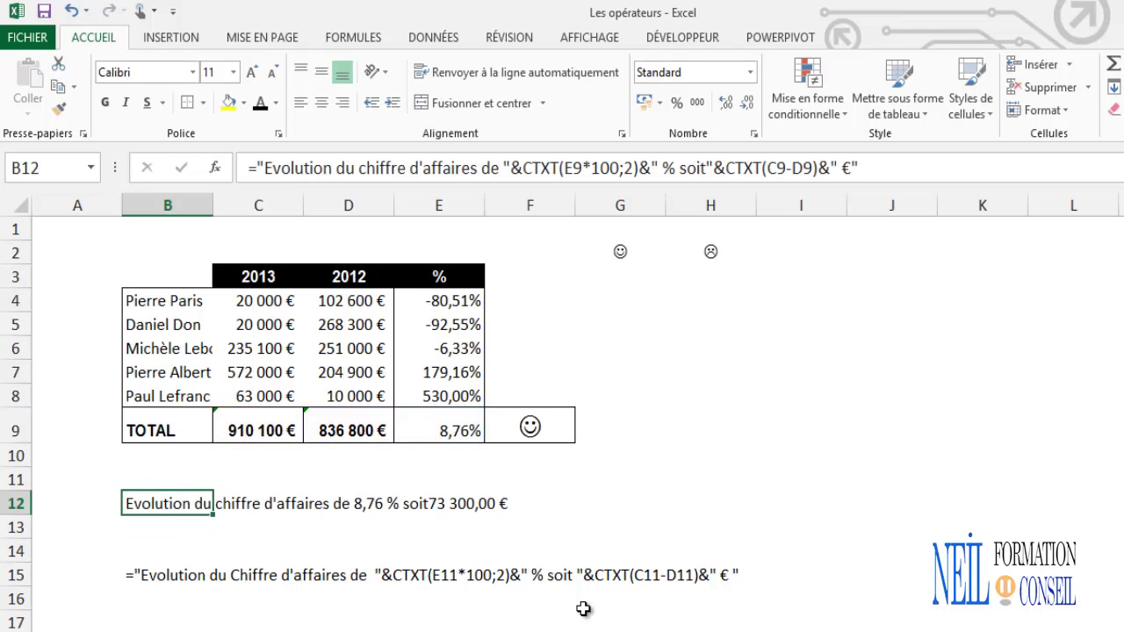
{"action": "left_click", "coordinate": [252, 373]}
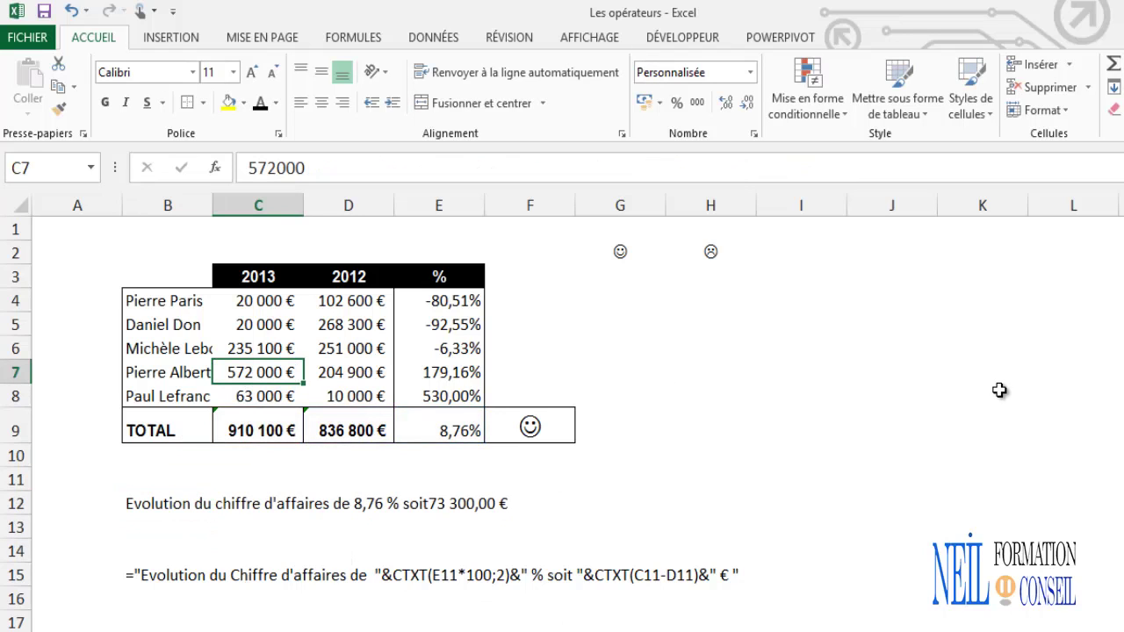
{"action": "type", "text": "0"}
{"action": "key", "text": "Return"}
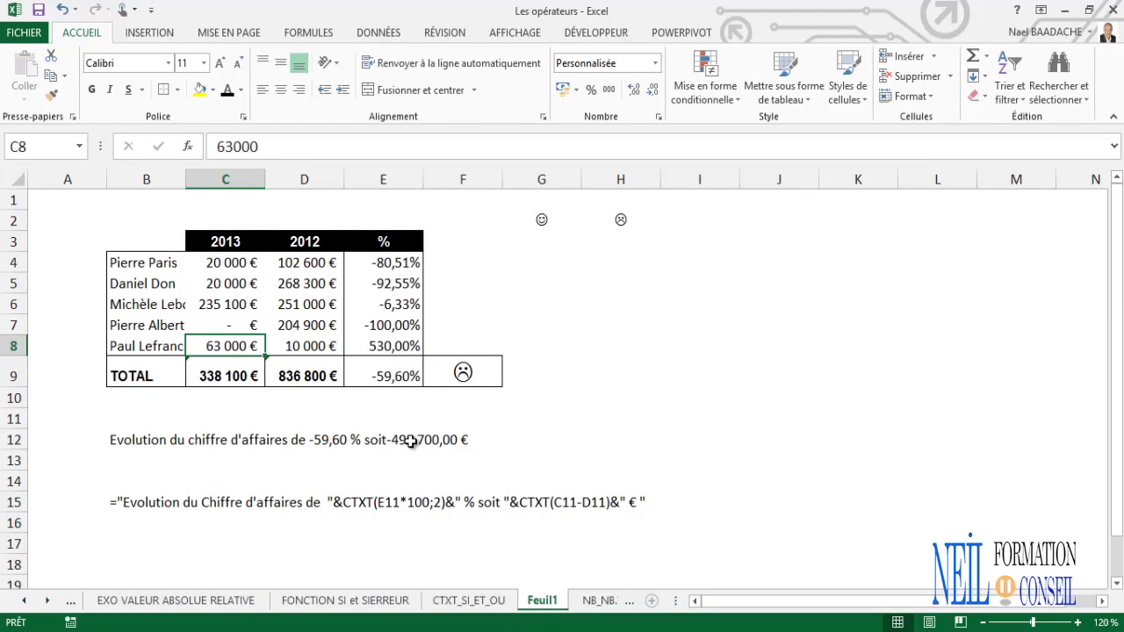
Clear the leftover formula text from cell B15
{"action": "left_click", "coordinate": [136, 501]}
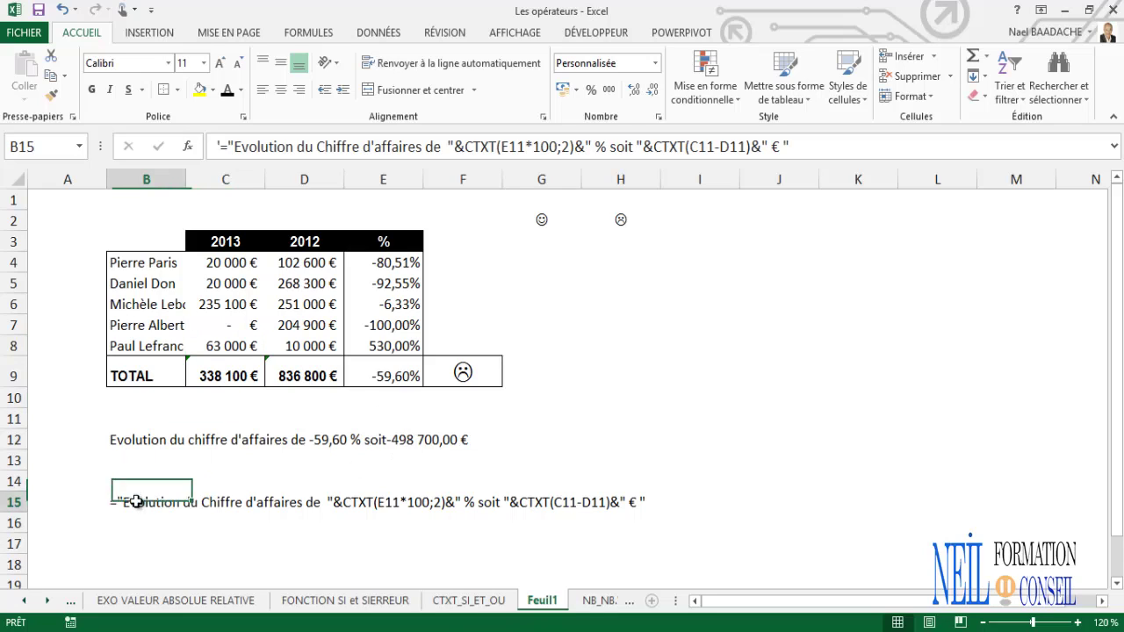
{"action": "key", "text": "Delete"}
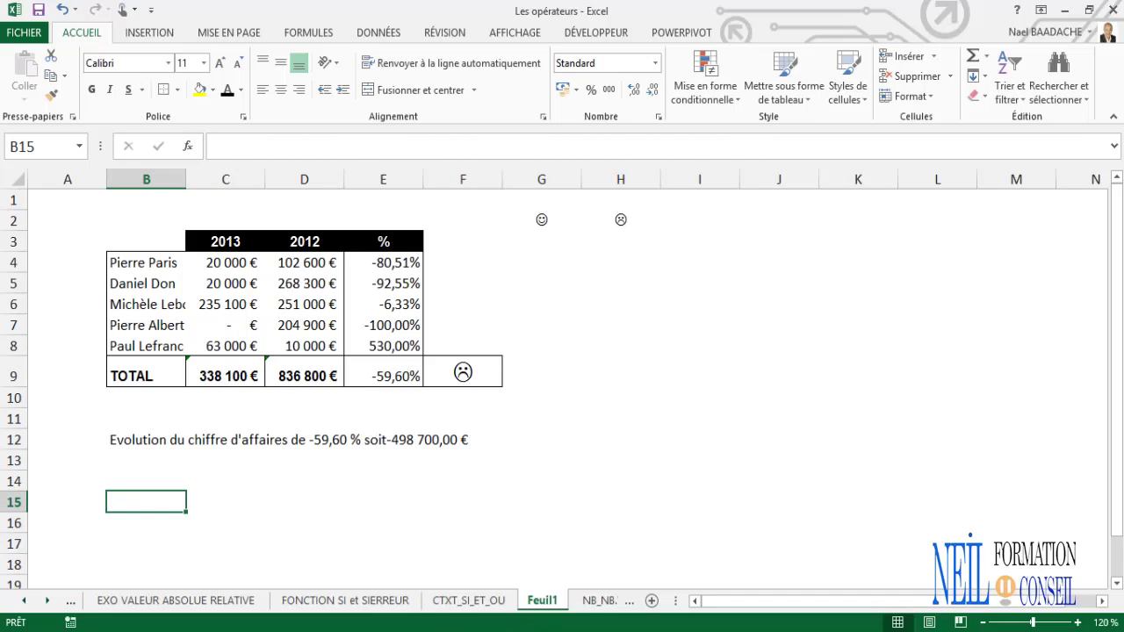
{"action": "left_click", "coordinate": [234, 474]}
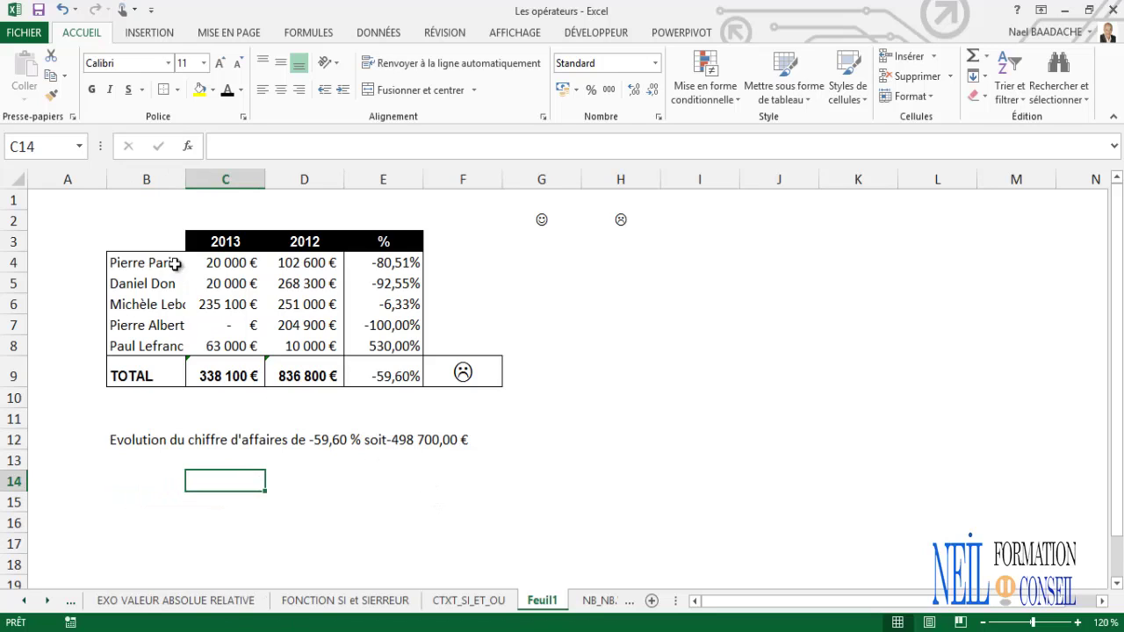
Copy the range B3:F12 with the table and summary sentence
{"action": "left_click_drag", "start_coordinate": [134, 233], "coordinate": [502, 443]}
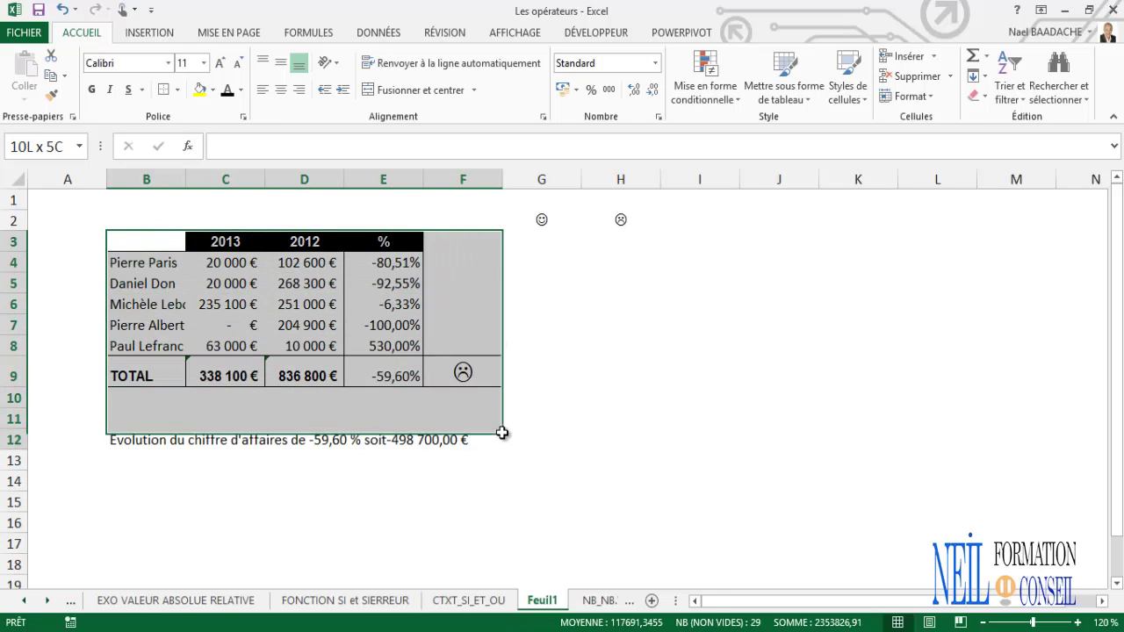
{"action": "left_click_drag", "start_coordinate": [502, 445], "coordinate": [504, 449]}
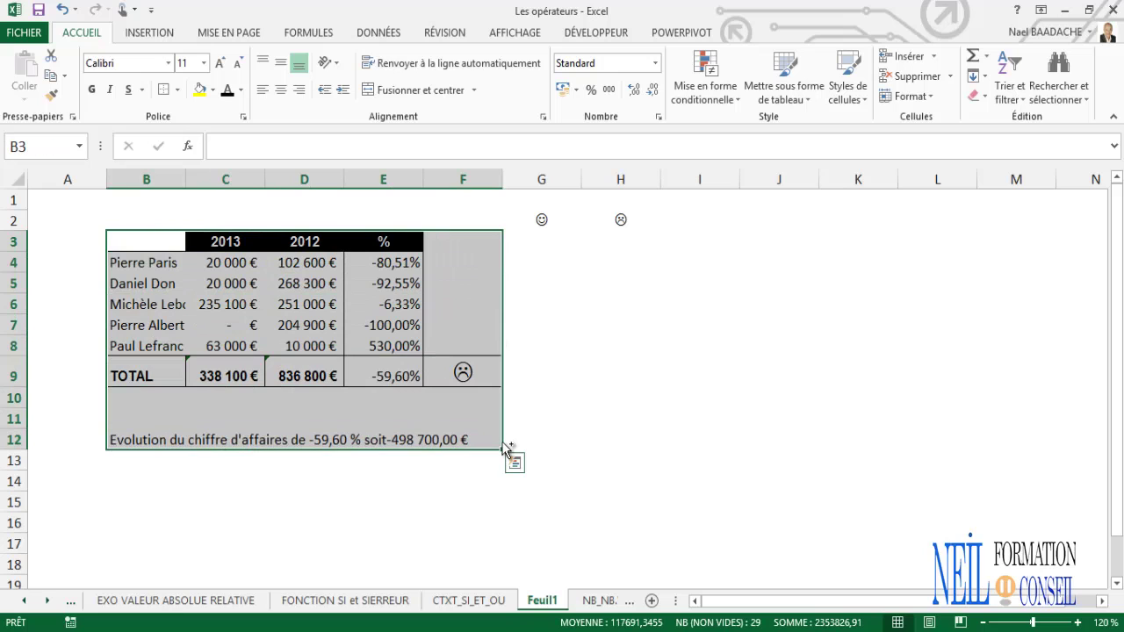
{"action": "key", "text": "ctrl+c"}
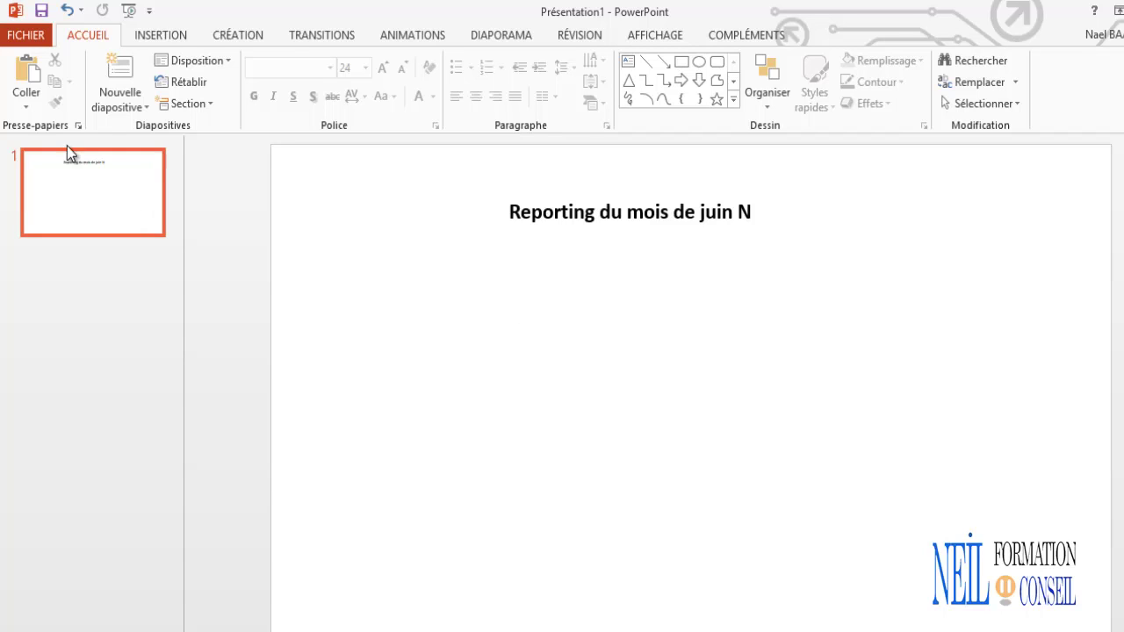
Paste special the table as a linked Objet Feuille de calcul Microsoft Excel
{"action": "left_click", "coordinate": [25, 108]}
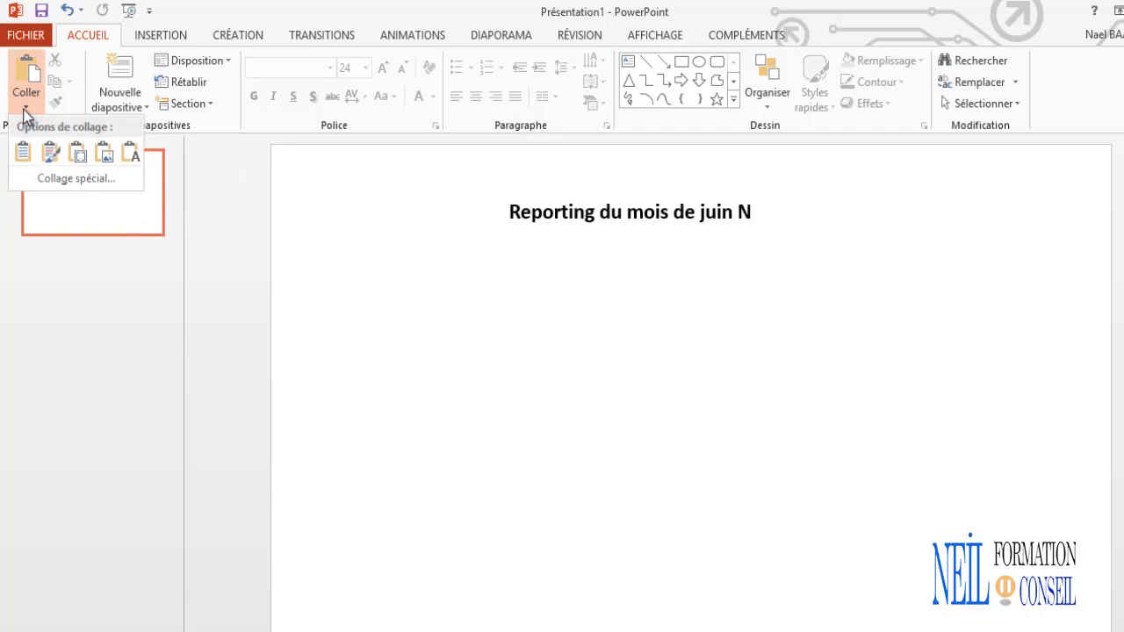
{"action": "left_click", "coordinate": [79, 178]}
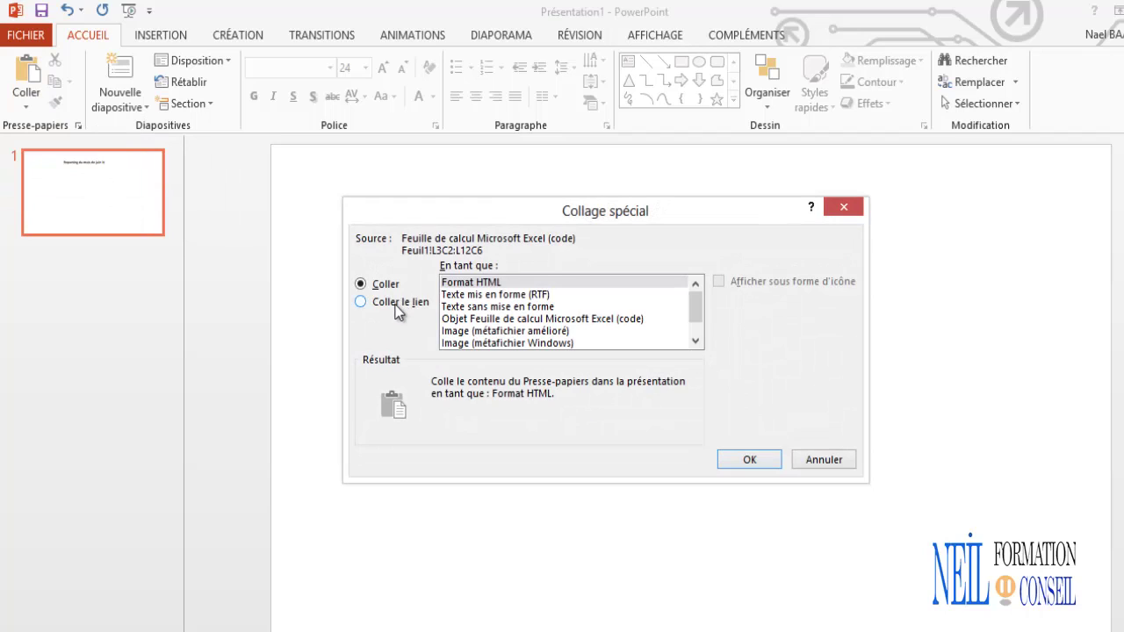
{"action": "left_click", "coordinate": [418, 303]}
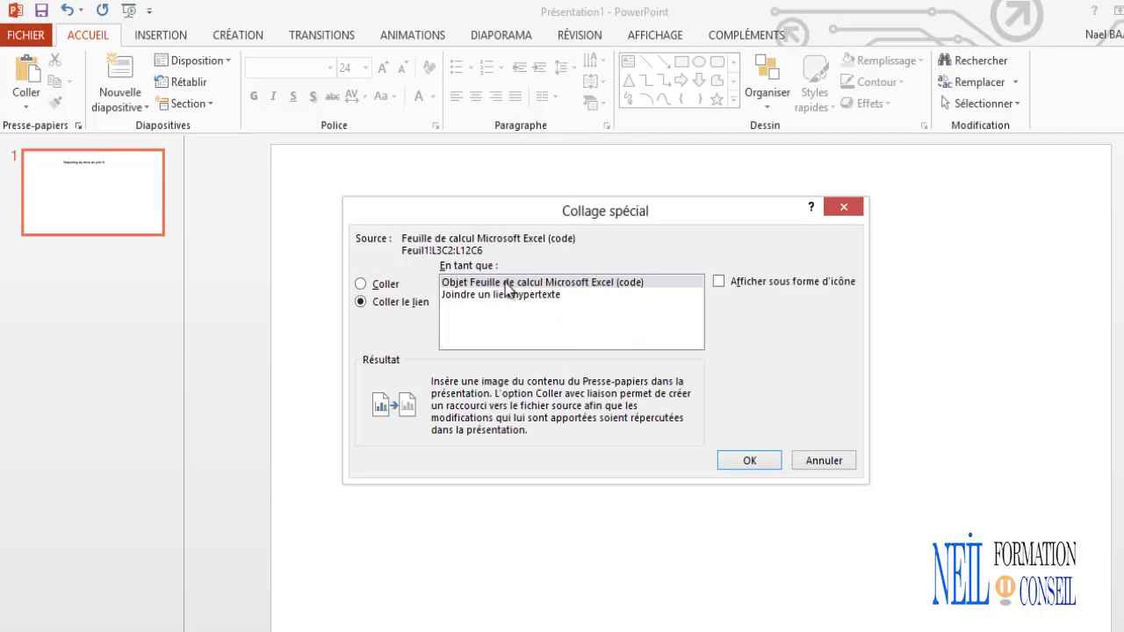
{"action": "left_click", "coordinate": [615, 282]}
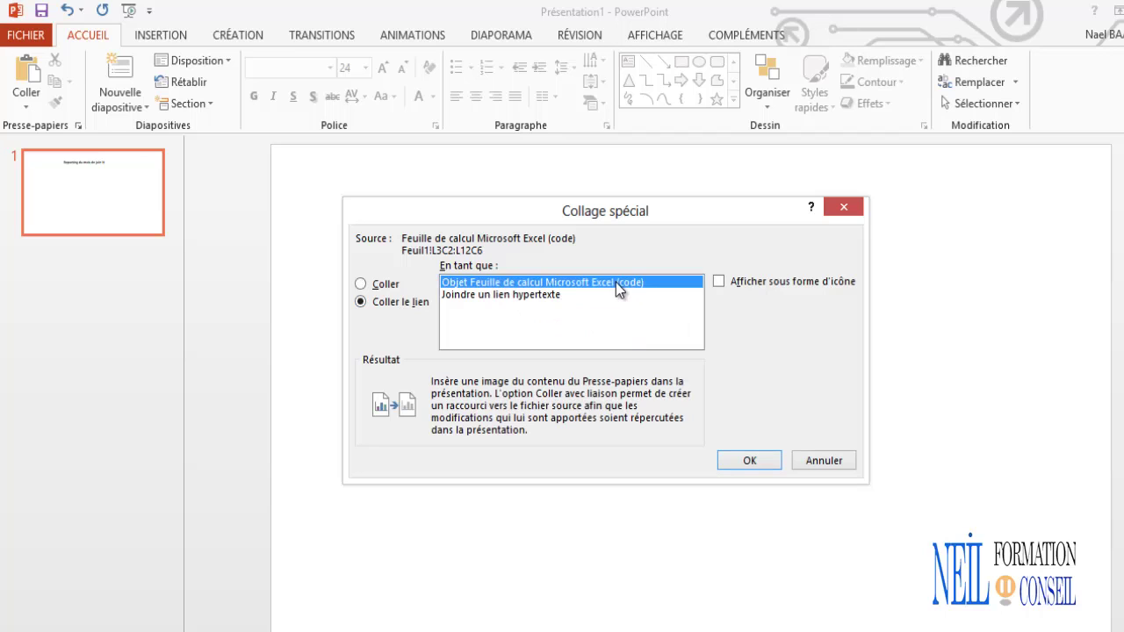
{"action": "left_click", "coordinate": [751, 460]}
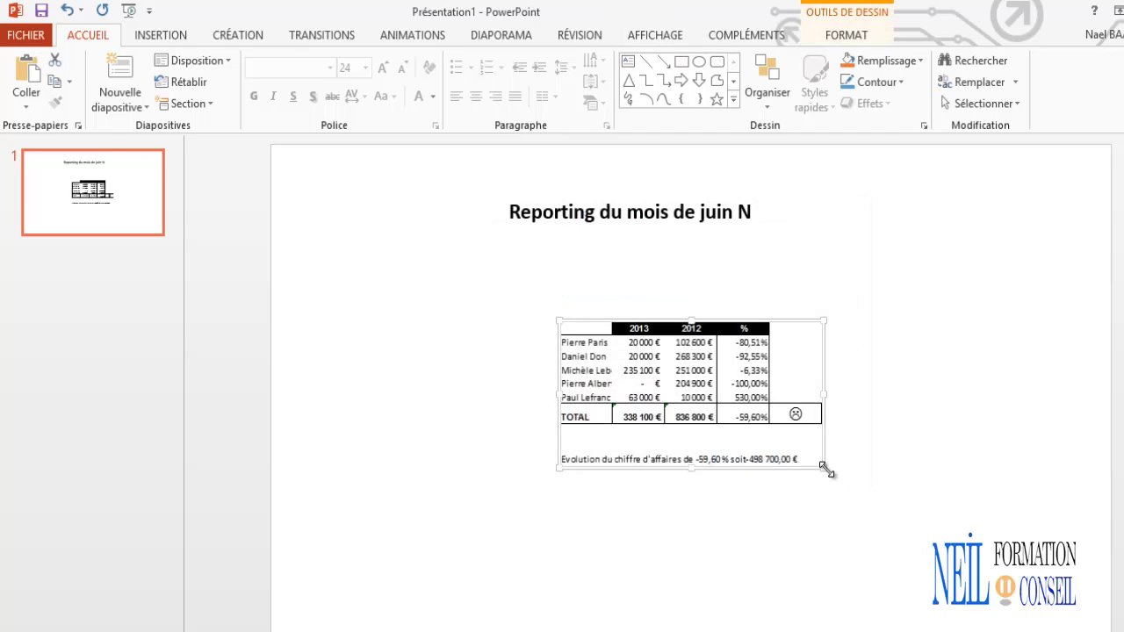
Enlarge the linked table about 1.75 times and move it under the slide title
{"action": "left_click_drag", "start_coordinate": [825, 470], "coordinate": [1018, 578]}
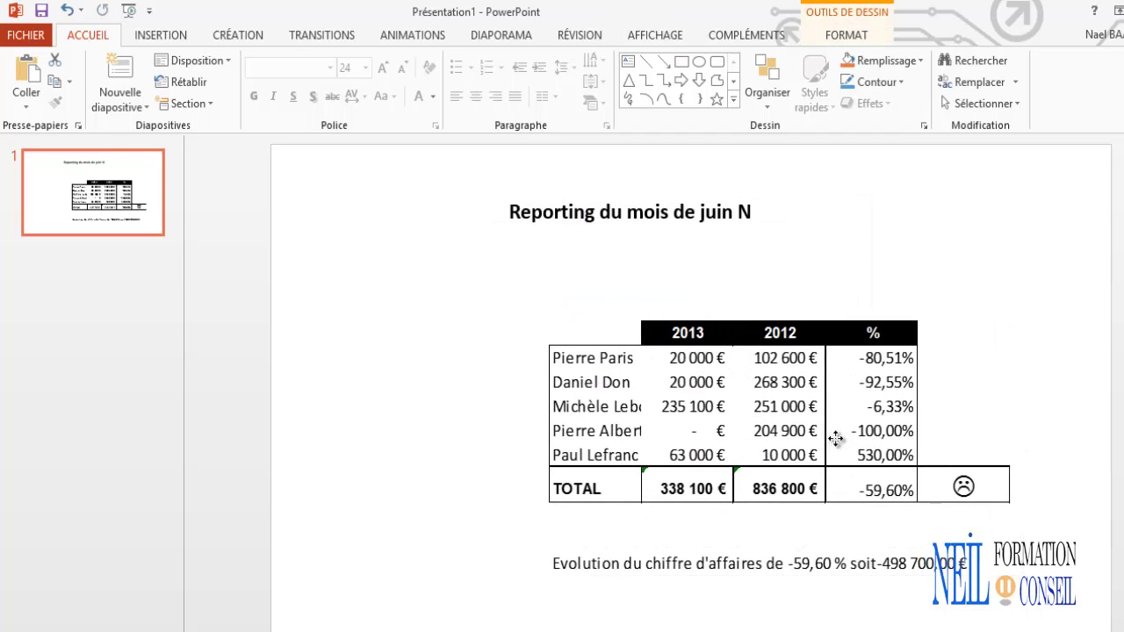
{"action": "left_click_drag", "start_coordinate": [835, 438], "coordinate": [718, 402]}
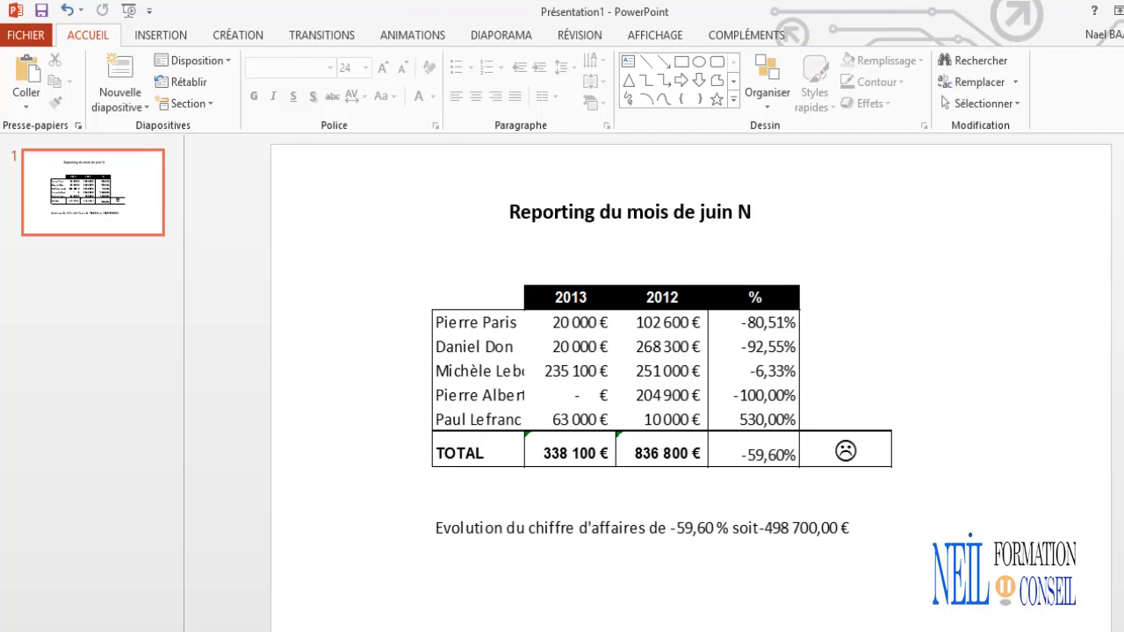
{"action": "key", "text": "alt+Tab"}
Restore C7 to 572000 and check that the linked PowerPoint table updates
{"action": "left_click", "coordinate": [242, 351]}
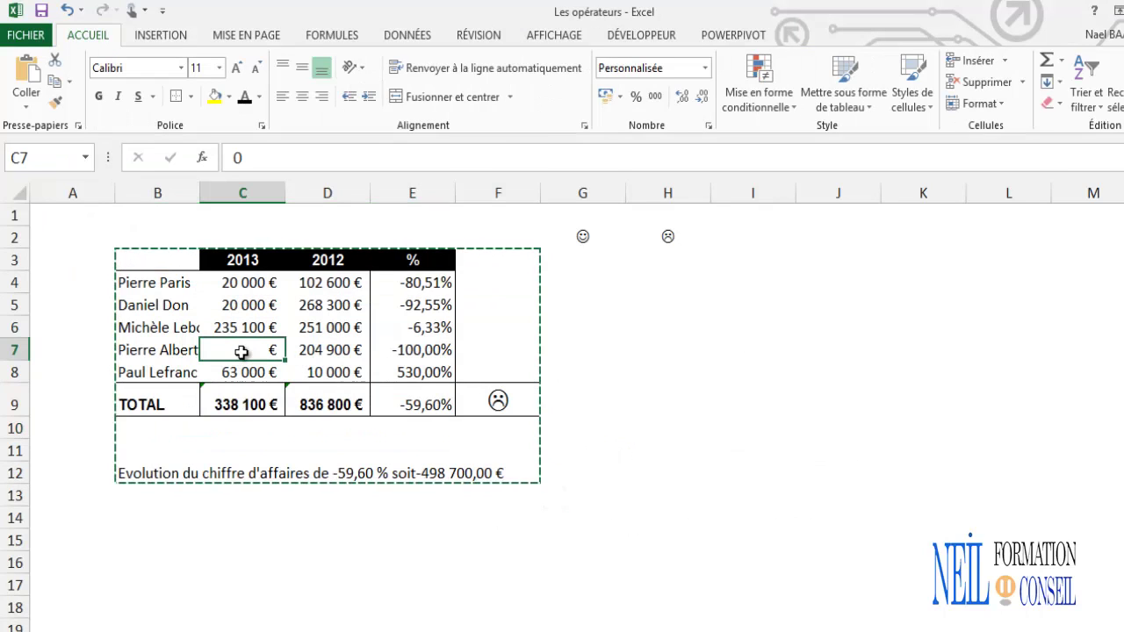
{"action": "type", "text": "572"}
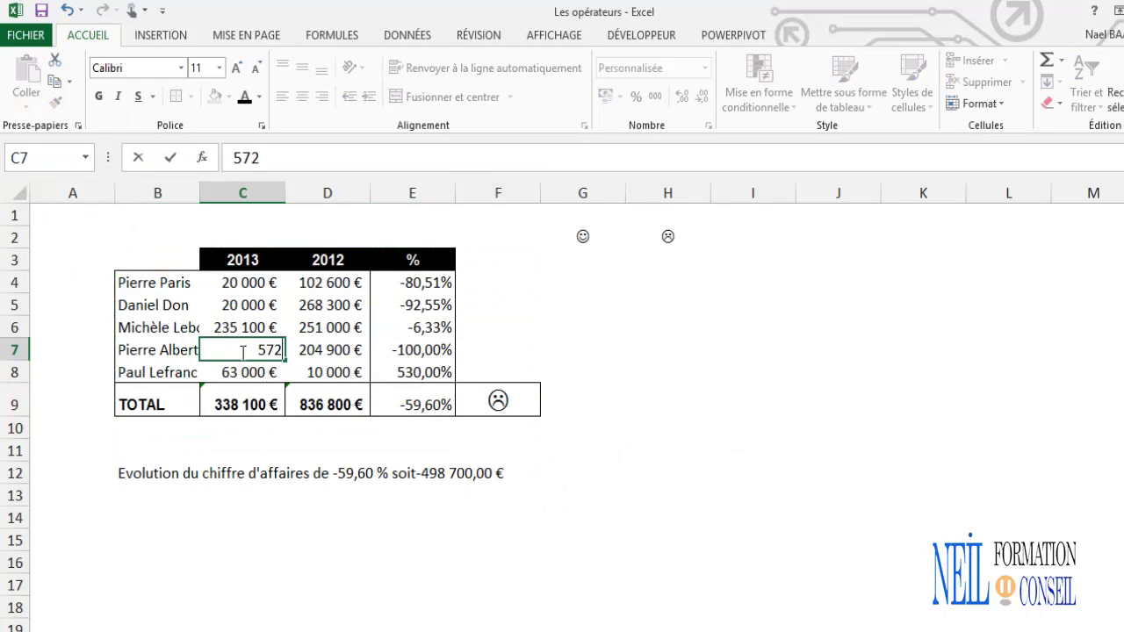
{"action": "type", "text": "000"}
{"action": "key", "text": "Return"}
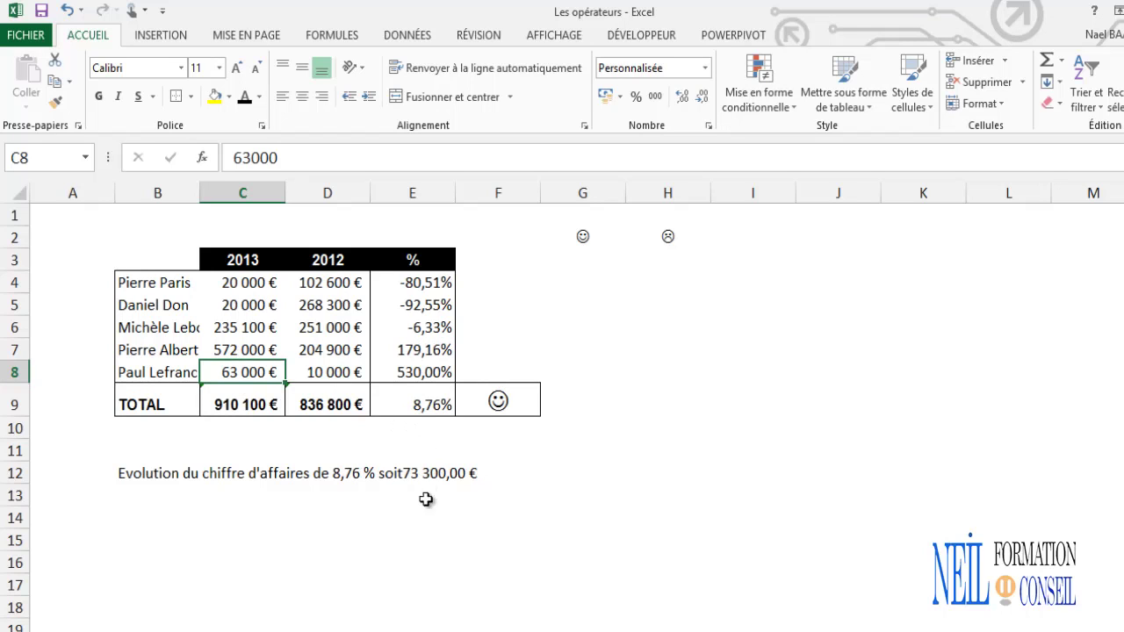
{"action": "key", "text": "alt+Tab"}
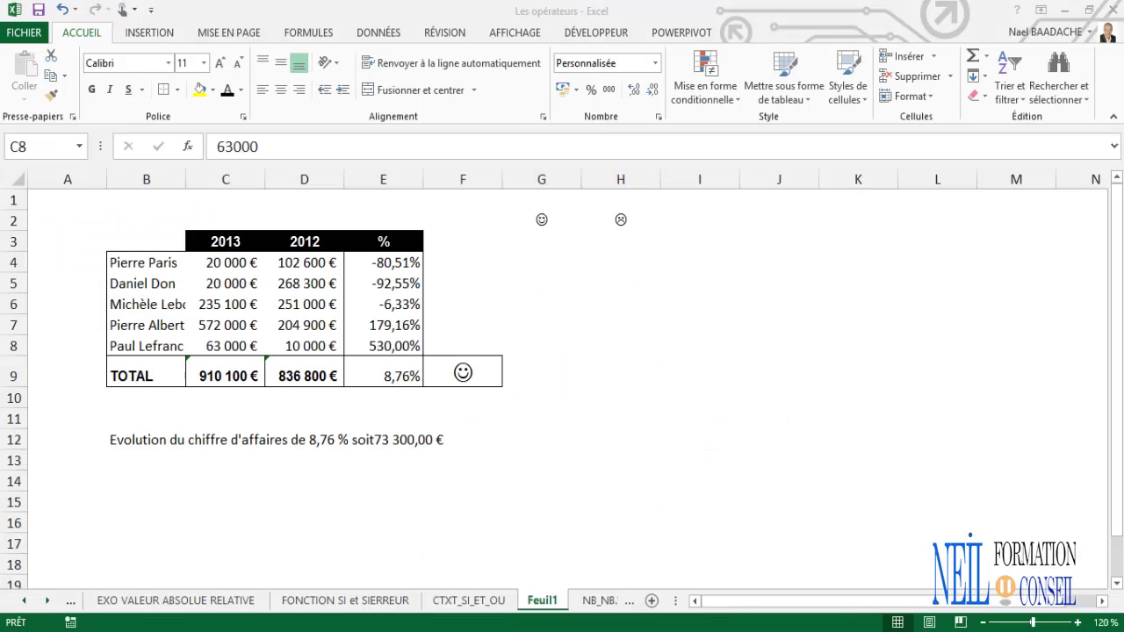
Set the font colour of G1:H3 to white to hide the reference smileys
{"action": "left_click", "coordinate": [655, 342]}
{"action": "left_click_drag", "start_coordinate": [534, 204], "coordinate": [625, 251]}
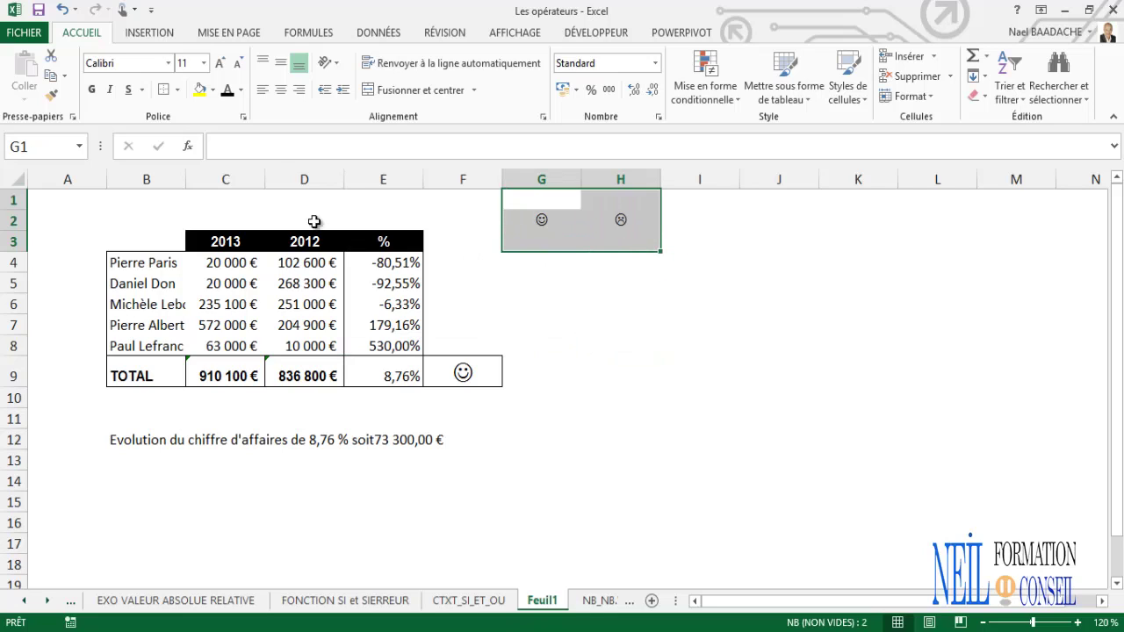
{"action": "left_click", "coordinate": [240, 90]}
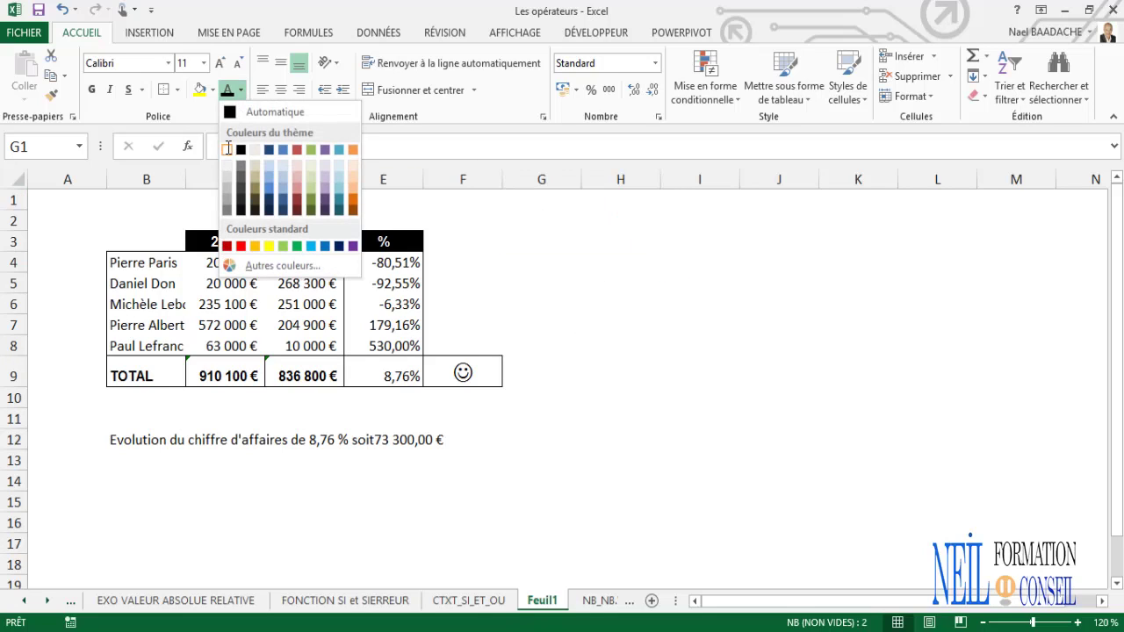
{"action": "left_click", "coordinate": [226, 149]}
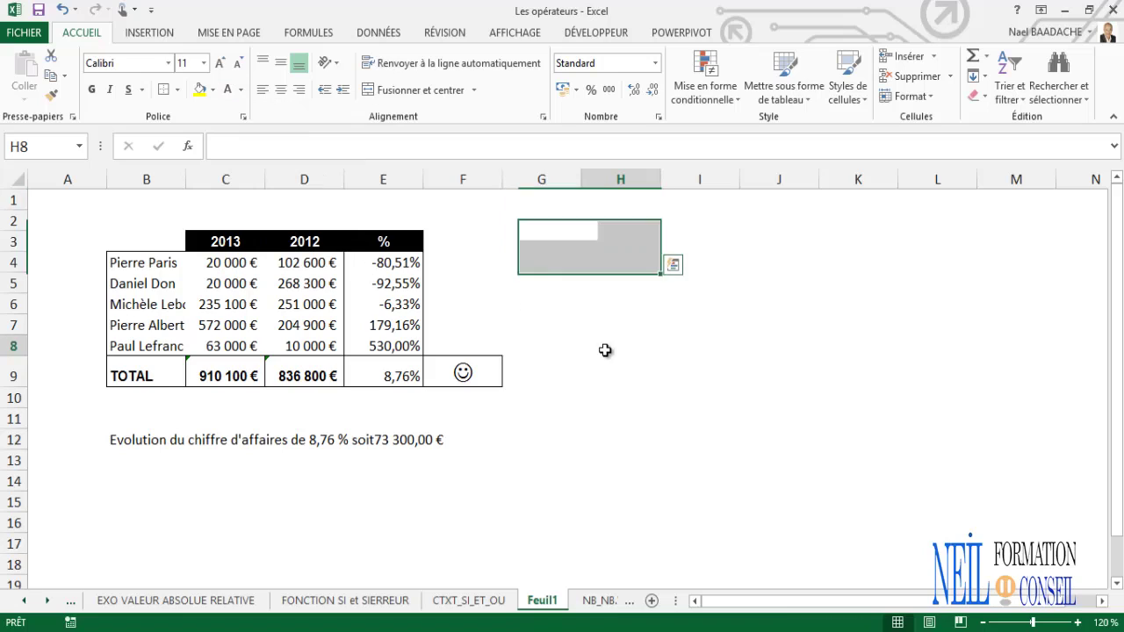
{"action": "left_click", "coordinate": [143, 479]}
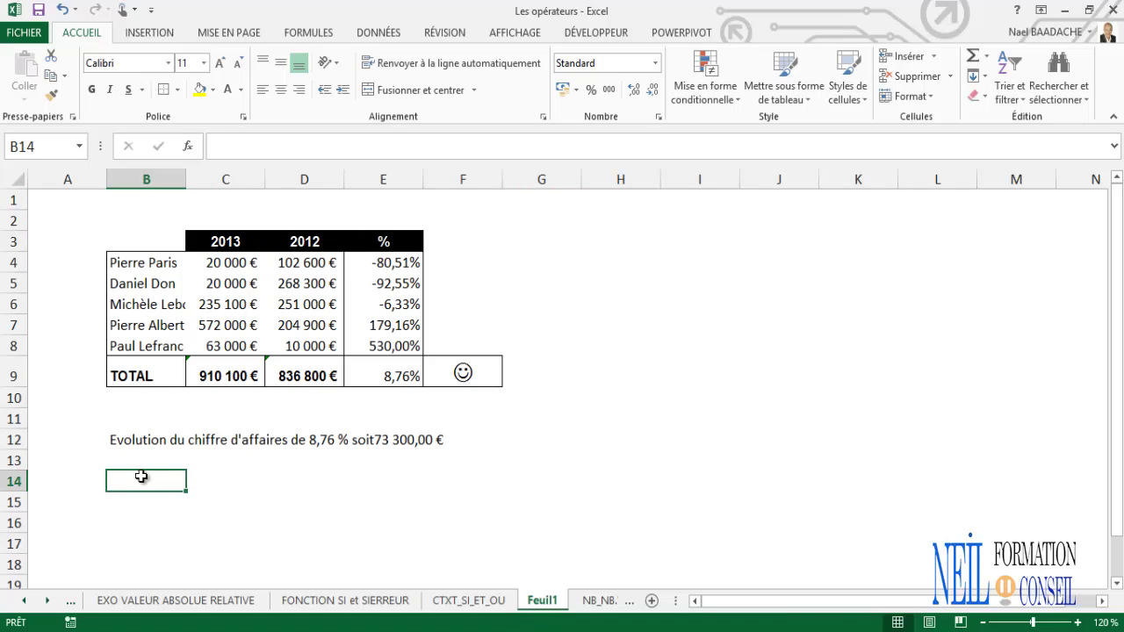